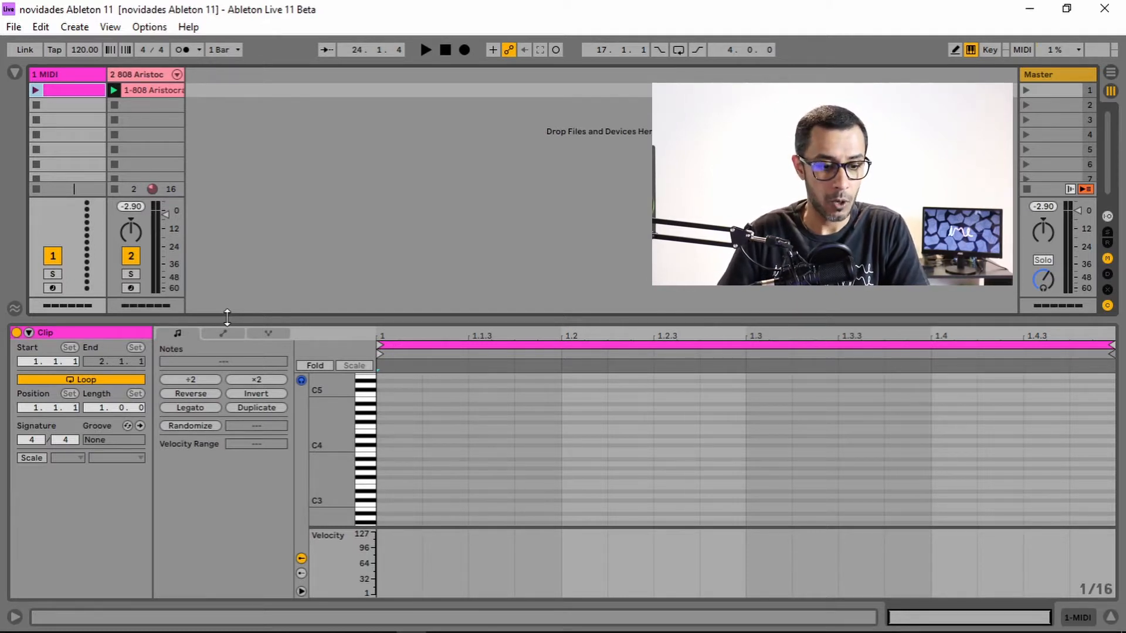
Turn on scale highlighting for the MIDI clip and set its scale to C Minor.
drag(385, 319, 386, 296)
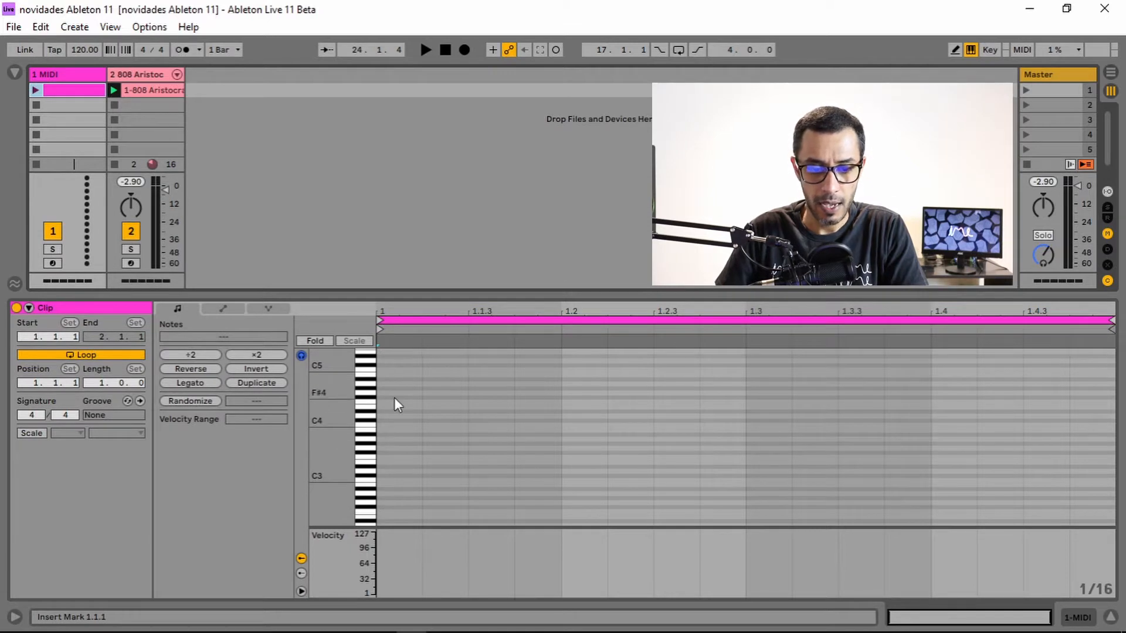
drag(343, 427, 324, 471)
drag(341, 402, 343, 396)
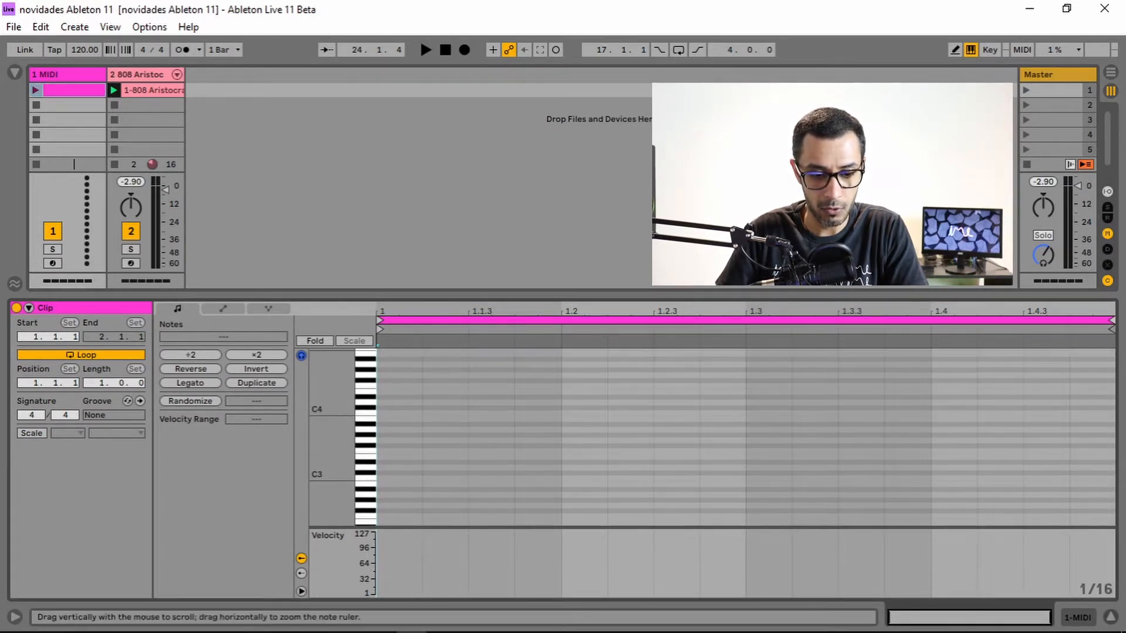
drag(326, 460, 337, 458)
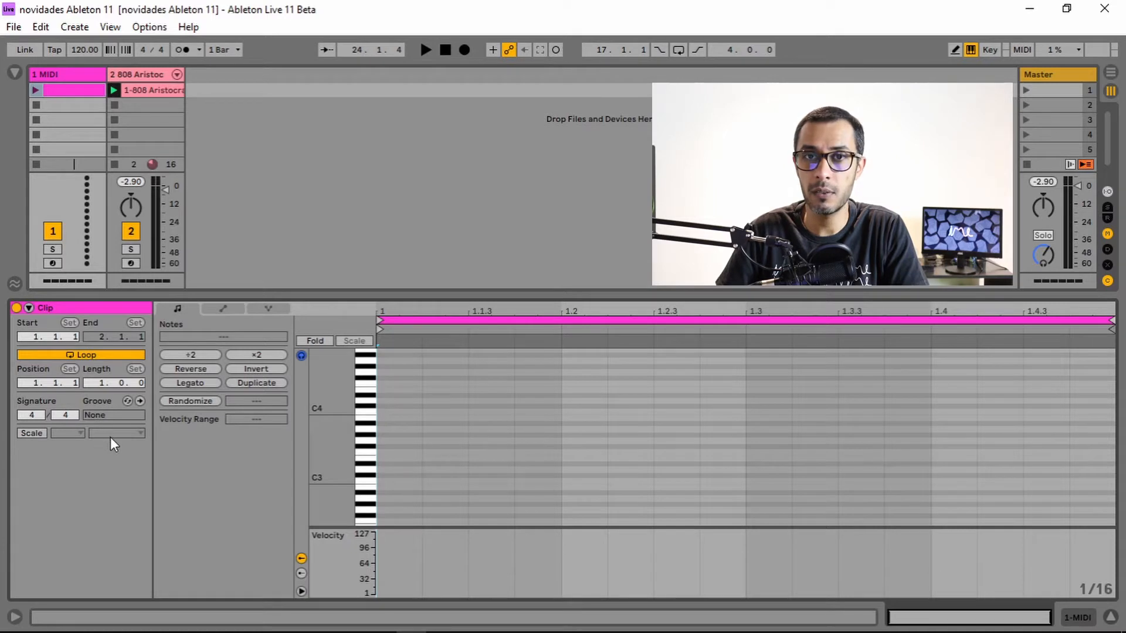
click(34, 435)
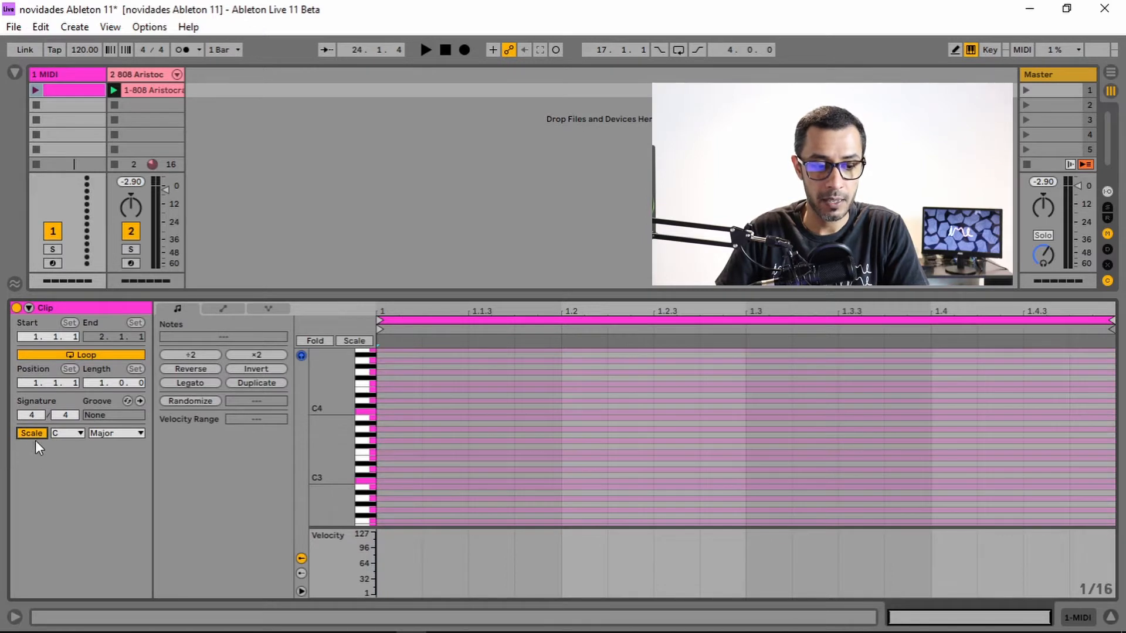
click(78, 434)
click(77, 432)
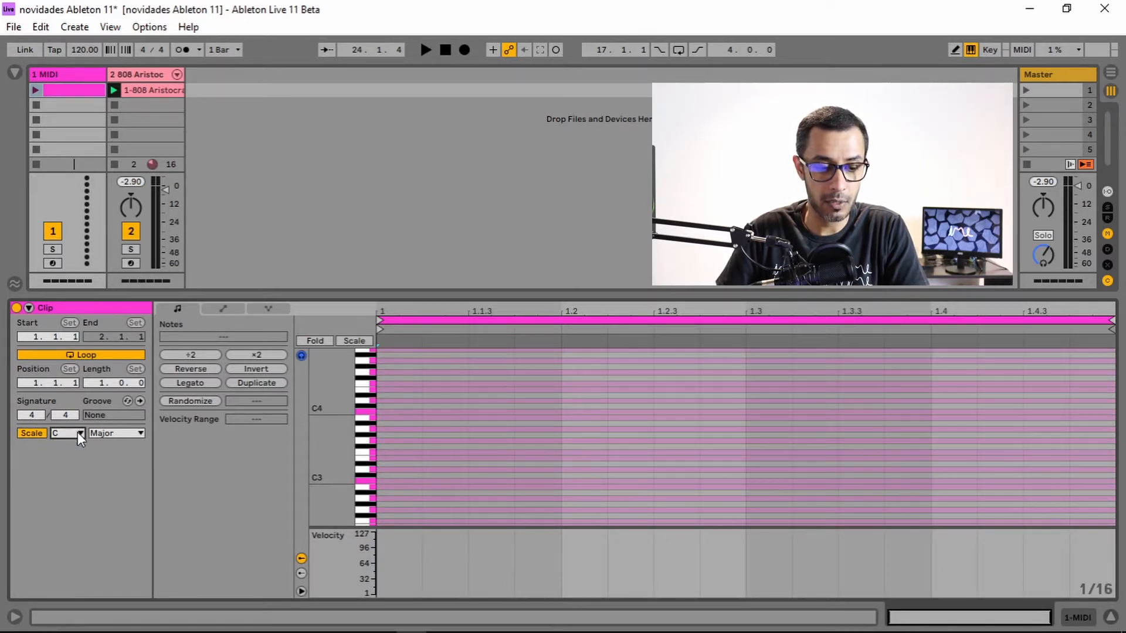
click(118, 433)
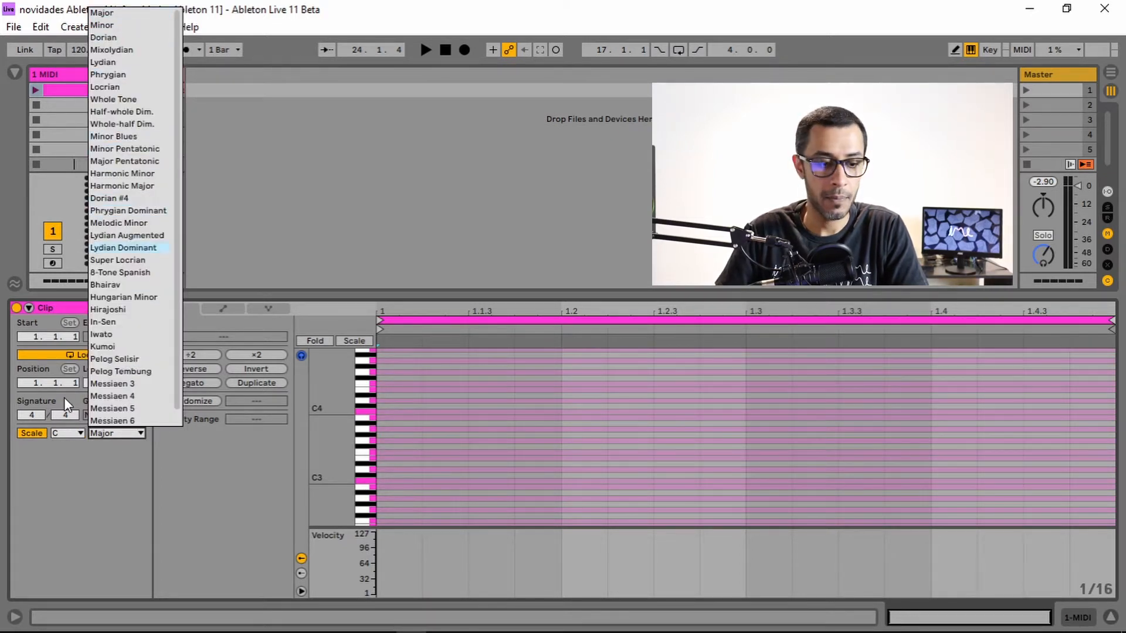
click(68, 469)
click(61, 430)
click(69, 444)
click(110, 433)
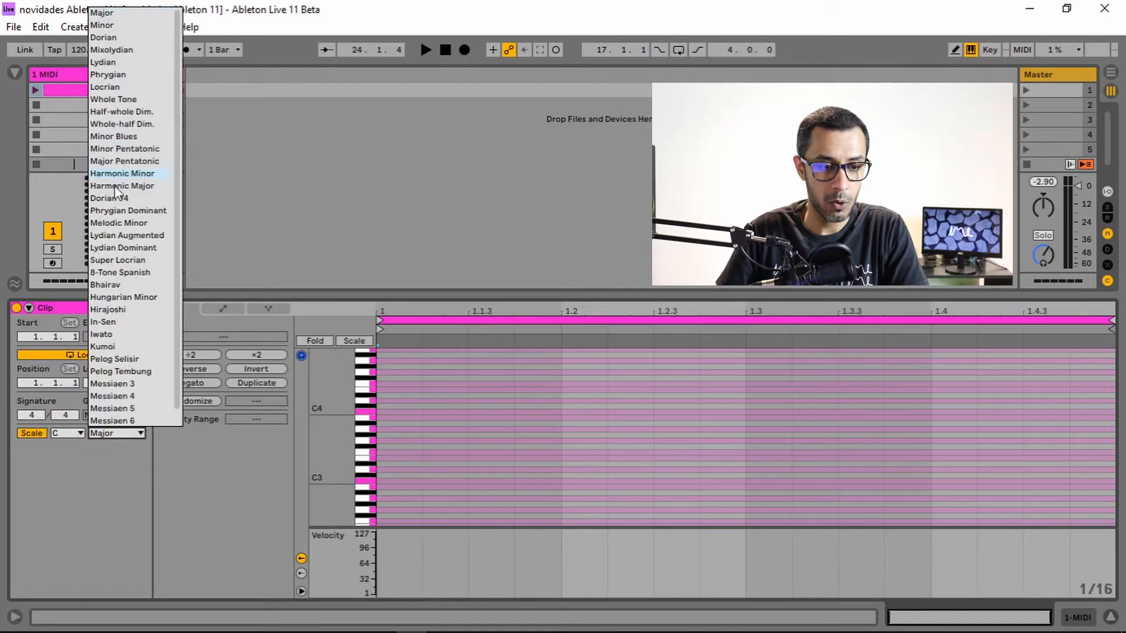
click(110, 26)
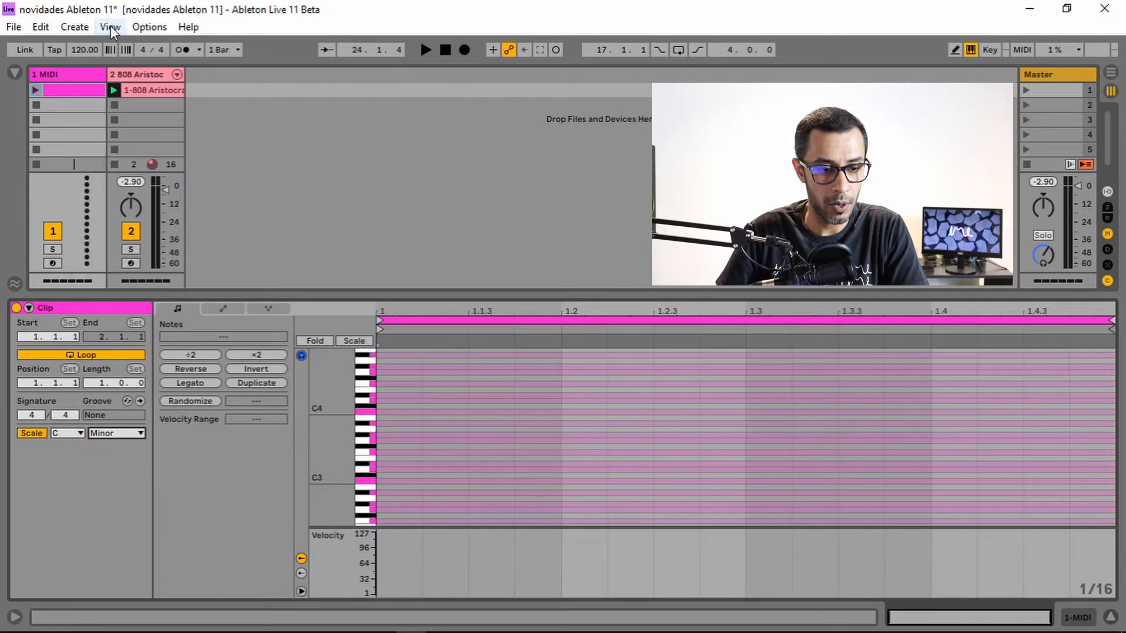
Draw a four-note melody in the clip's first beat, starting on G3 and ending on Eb3.
drag(399, 295, 400, 235)
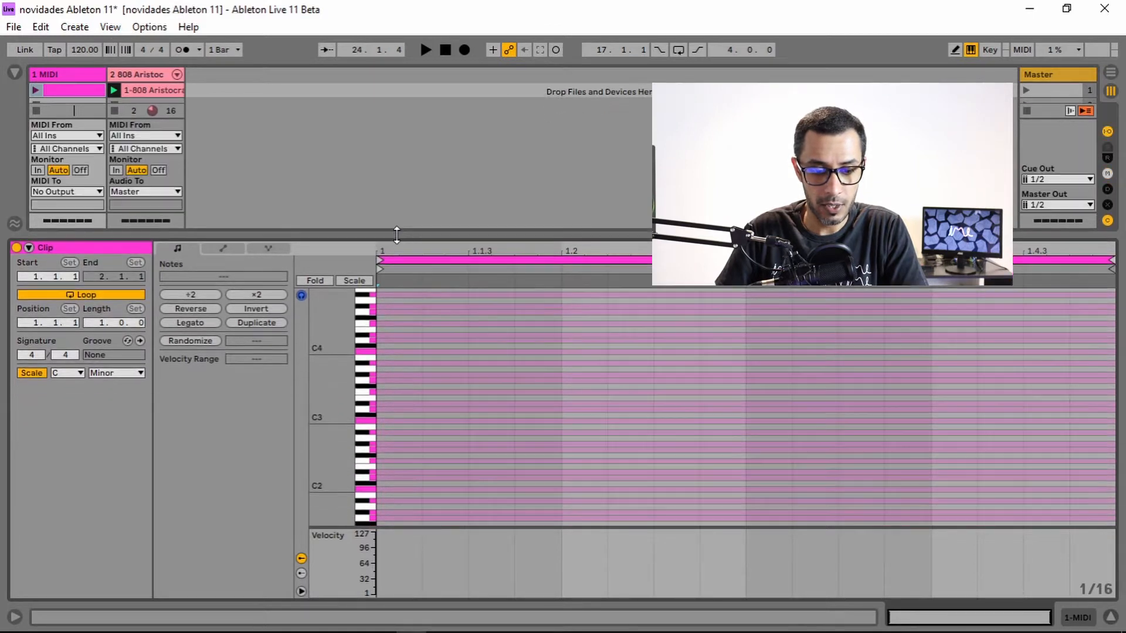
drag(326, 397, 352, 398)
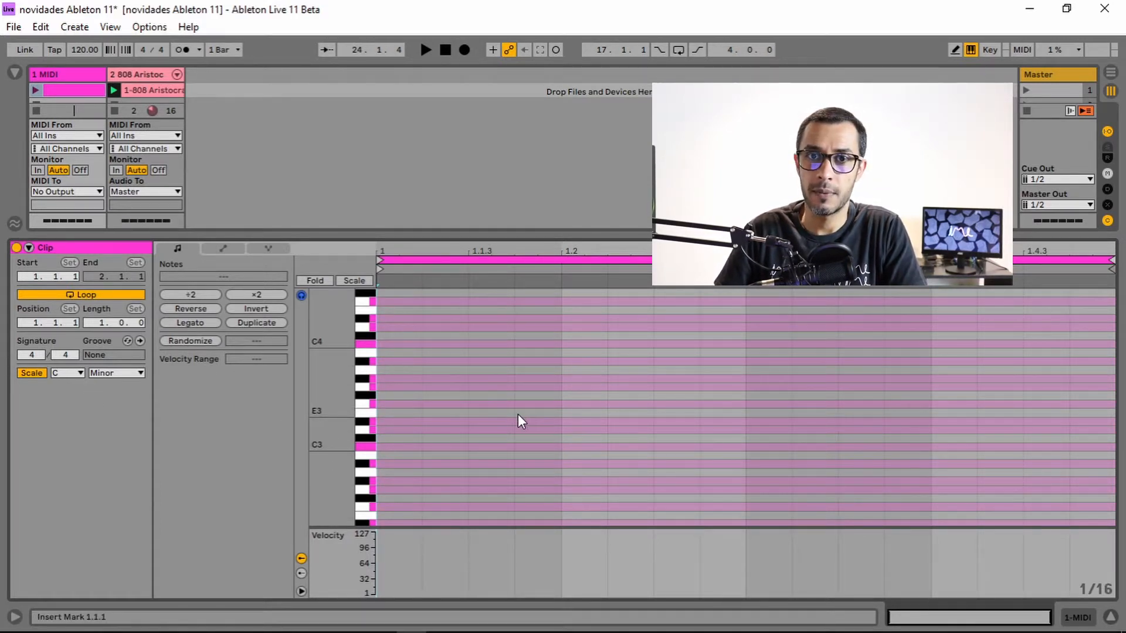
double_click(389, 388)
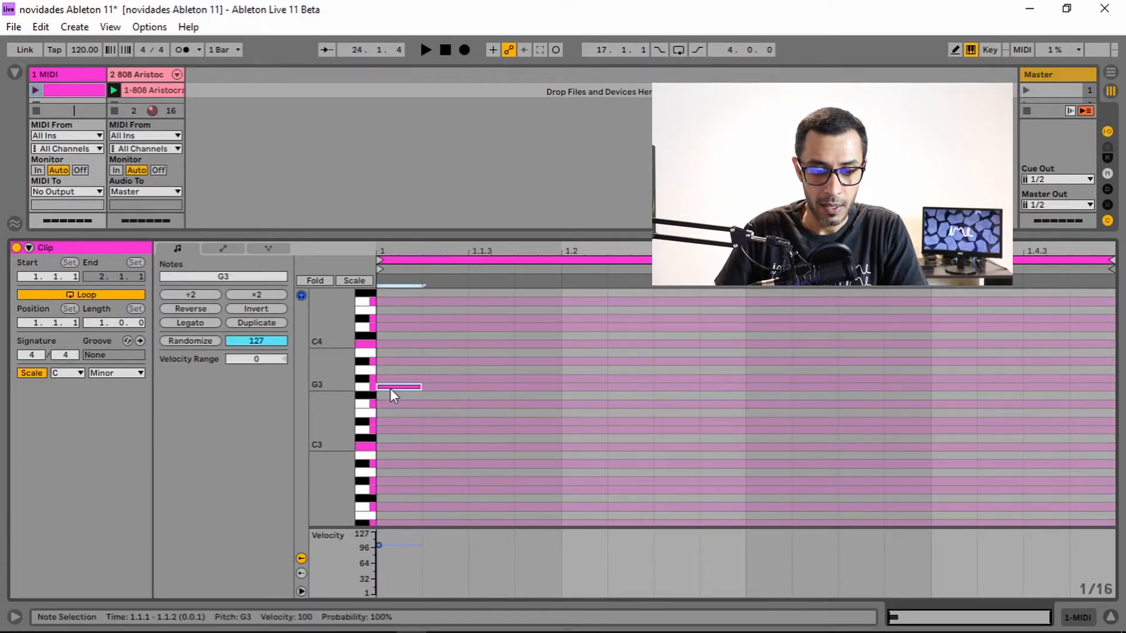
double_click(442, 380)
double_click(485, 361)
double_click(530, 422)
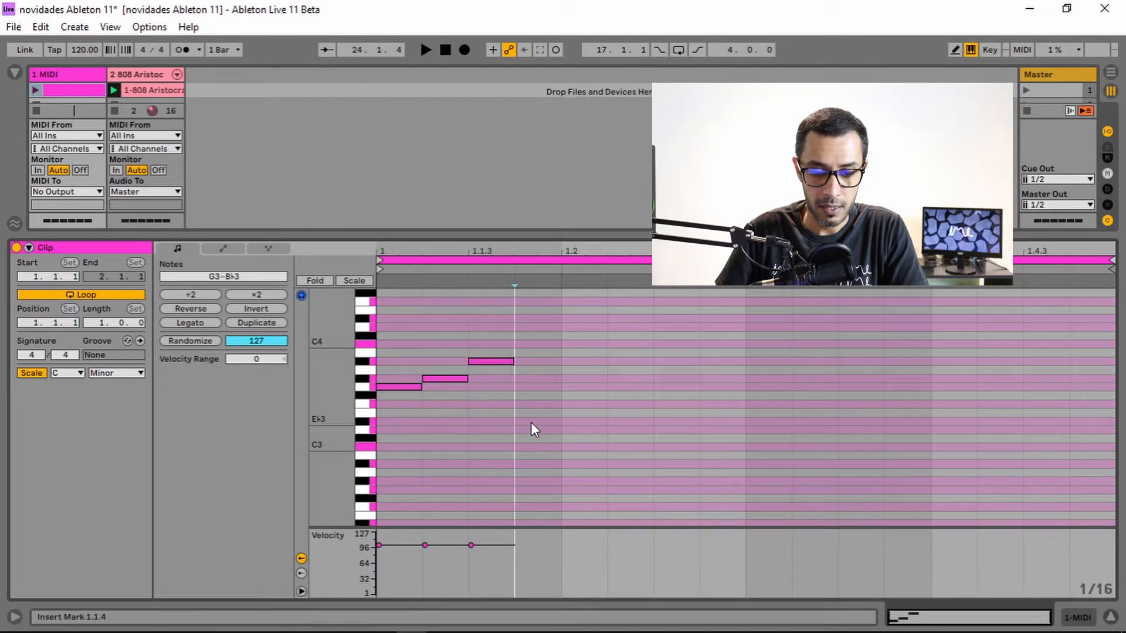
click(582, 448)
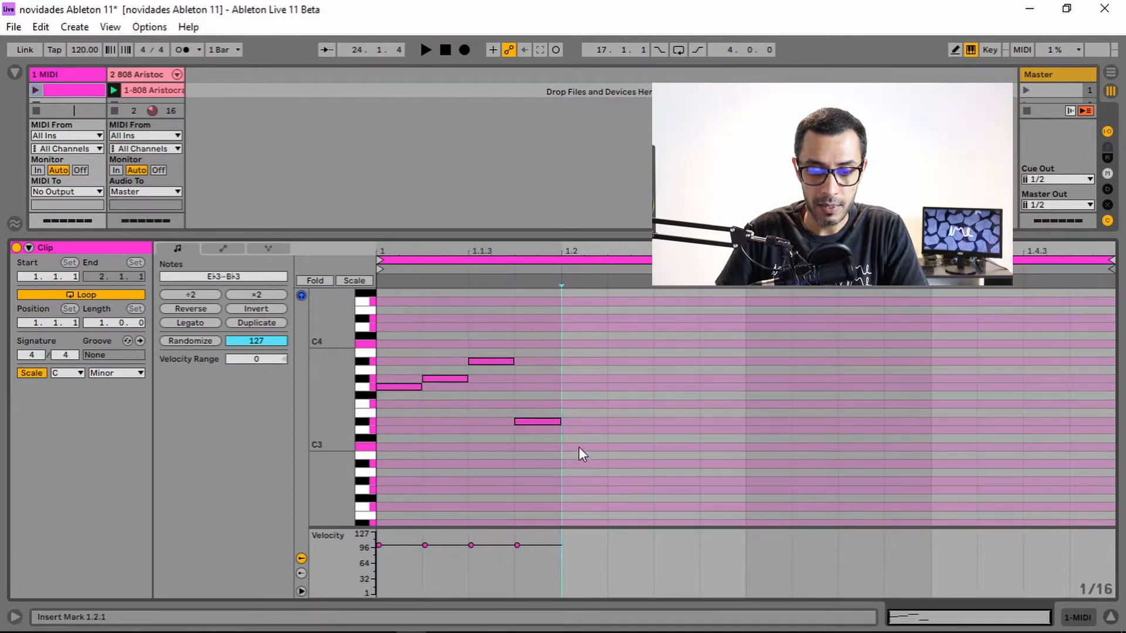
Add a C3 note at position 1.2.1, nudging it up a semitone and back to C3.
double_click(578, 446)
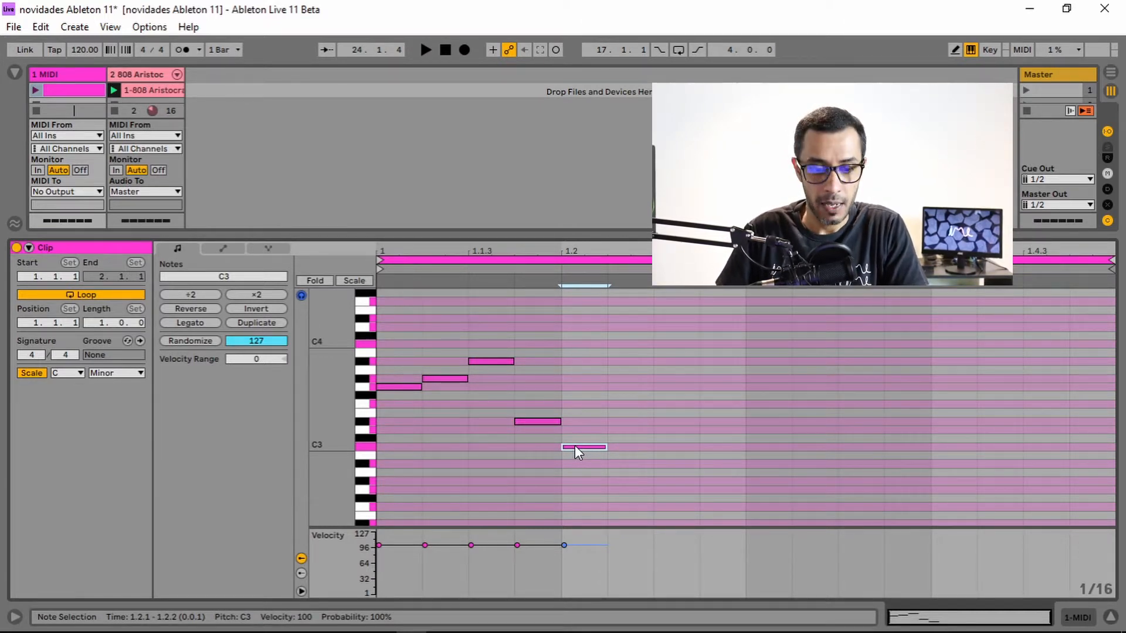
key(Up)
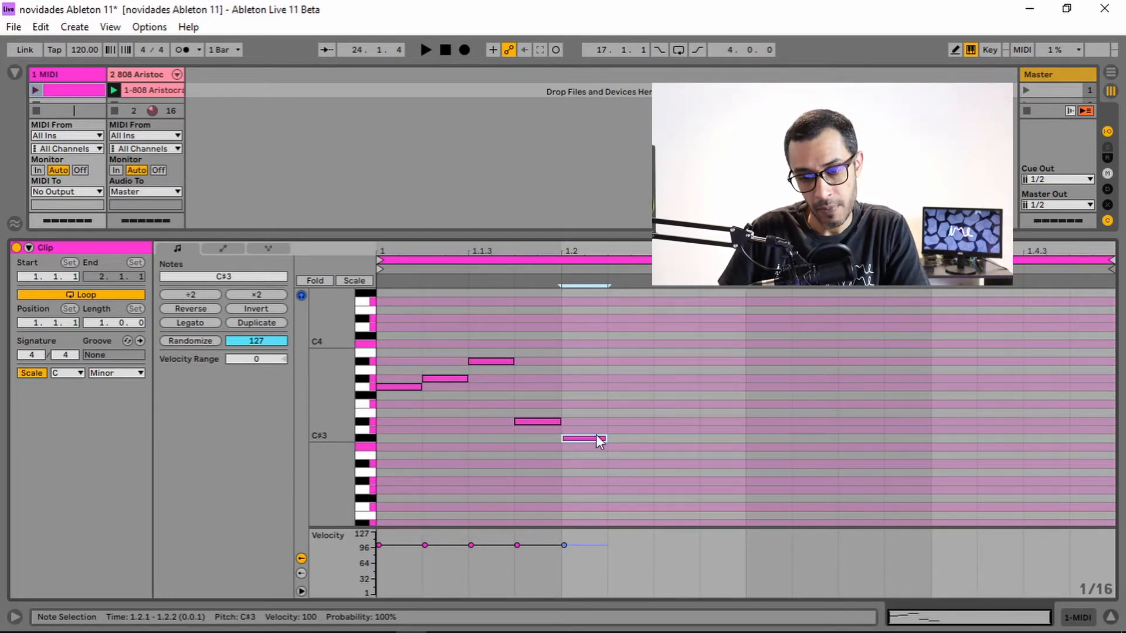
drag(595, 437, 592, 445)
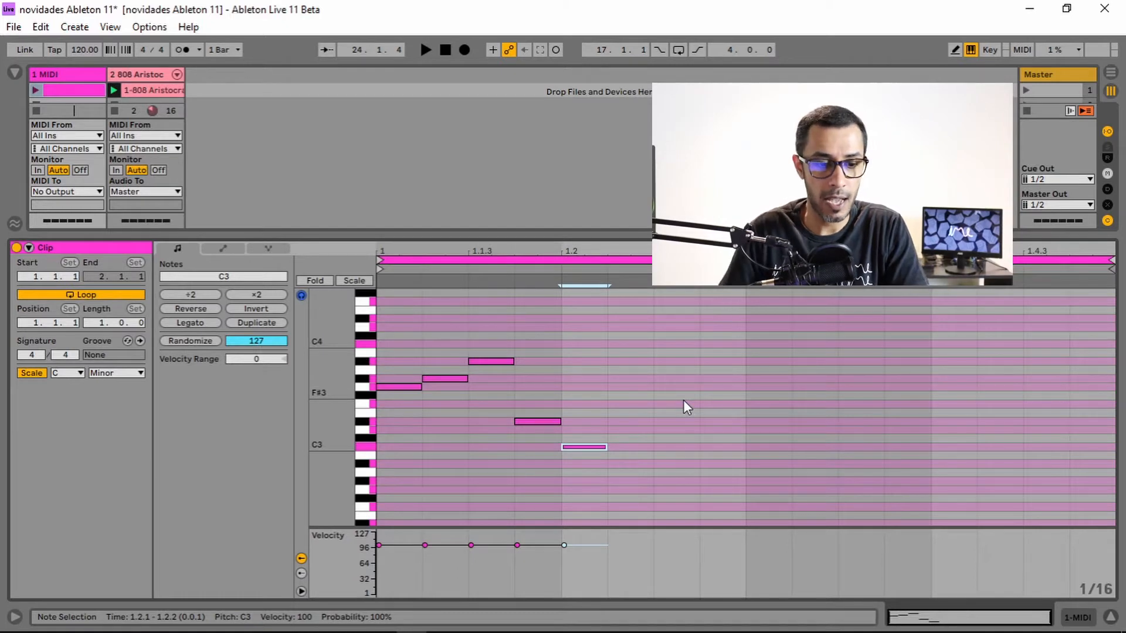
Browse the Scale presets in the MIDI Effects category of the browser.
drag(610, 230, 610, 353)
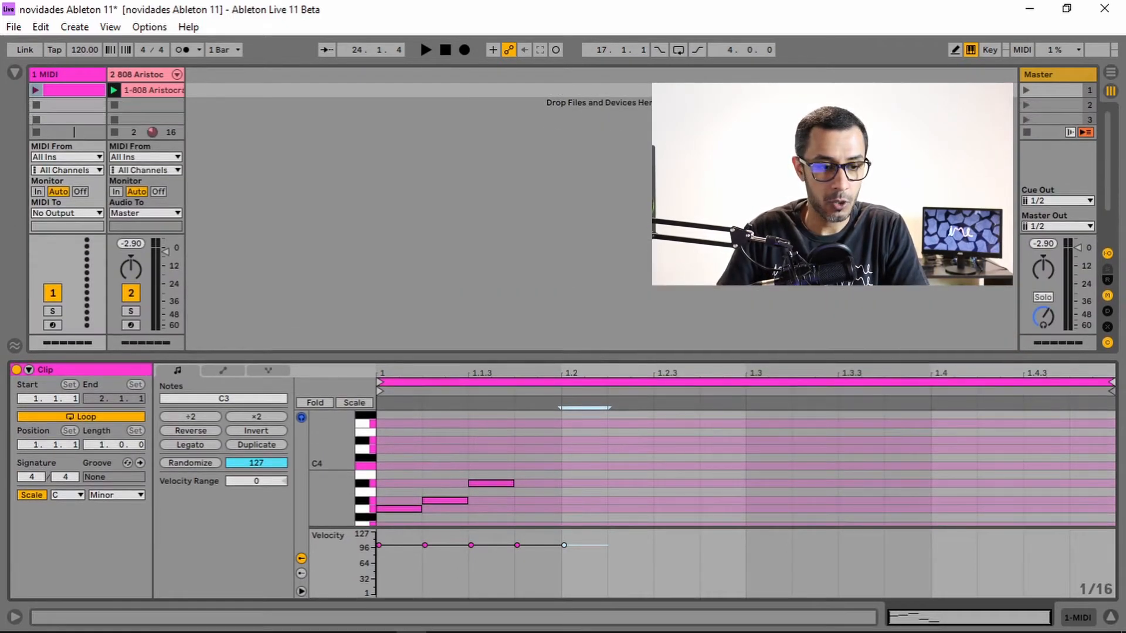
click(17, 72)
click(49, 249)
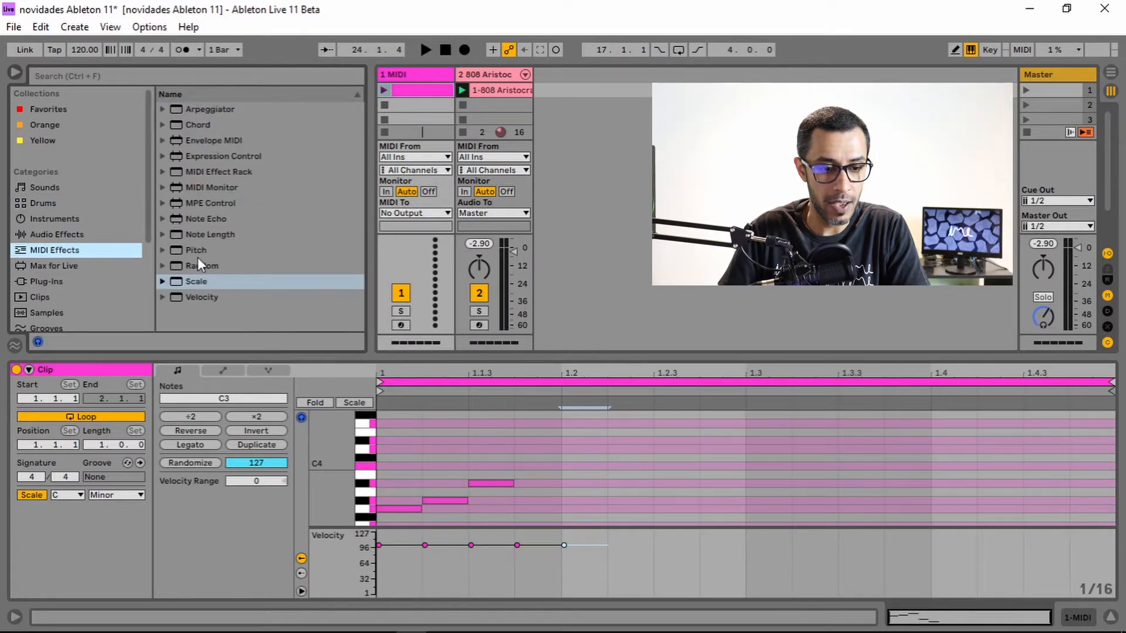
click(201, 284)
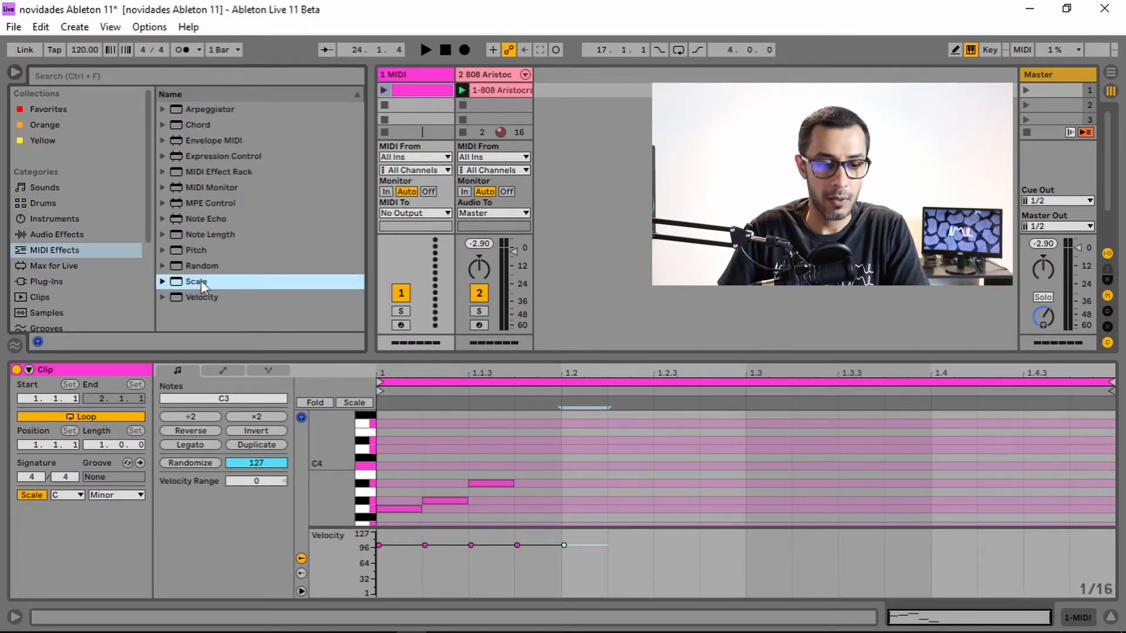
double_click(191, 281)
scroll(255, 188, down, 3)
scroll(251, 209, up, 4)
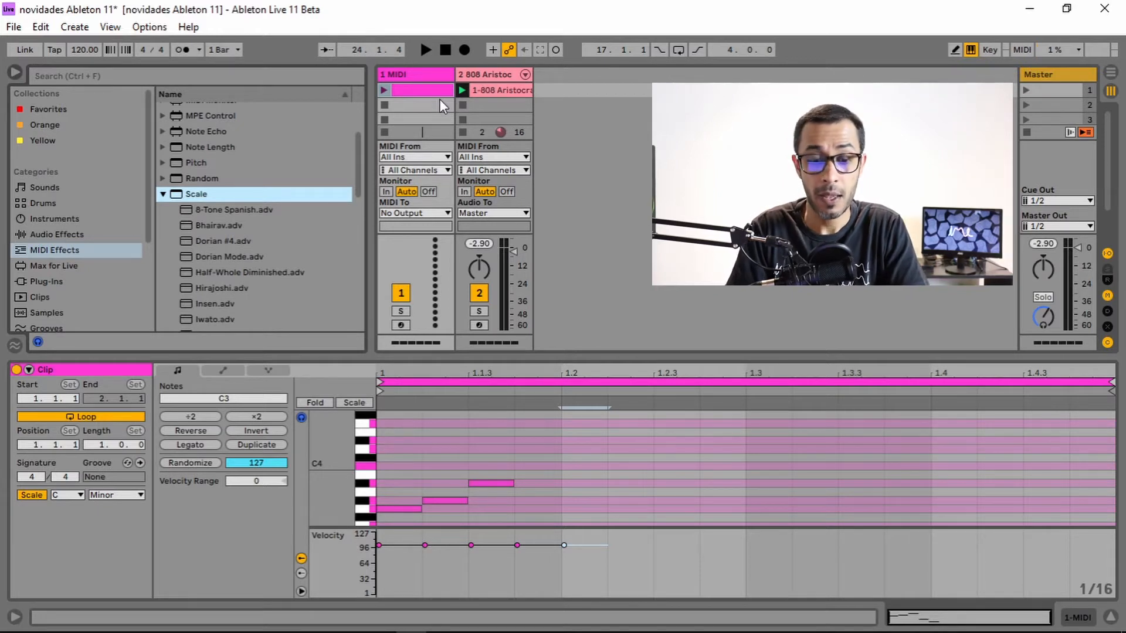
click(21, 71)
Open the 808 Aristocrat Kit drum clip on the second track and play it back.
drag(403, 354, 418, 265)
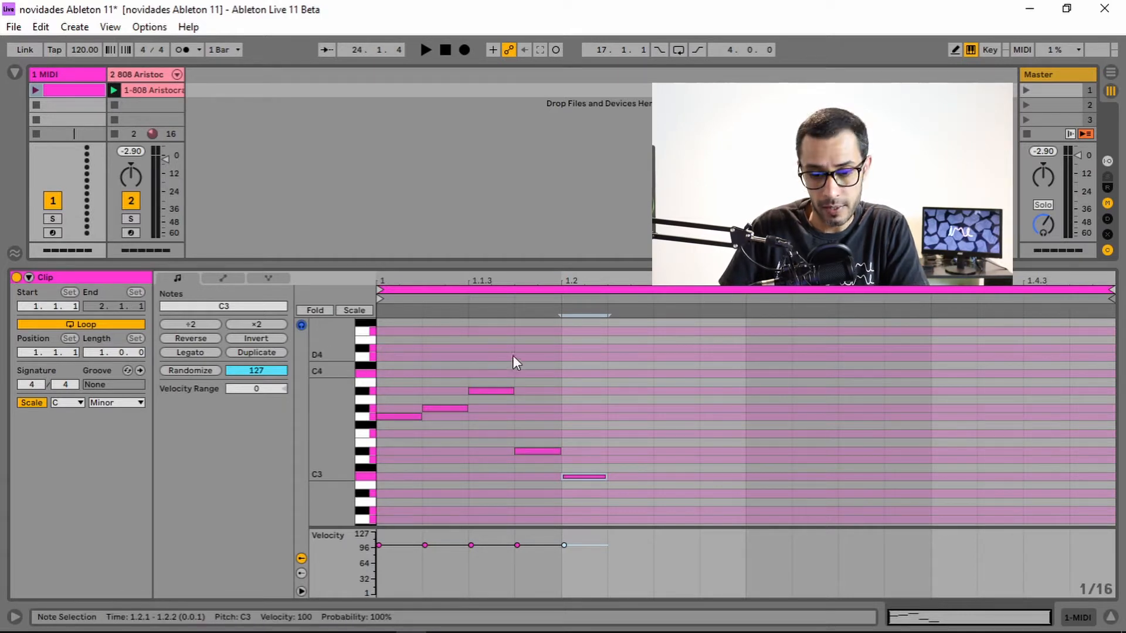
drag(329, 432, 329, 448)
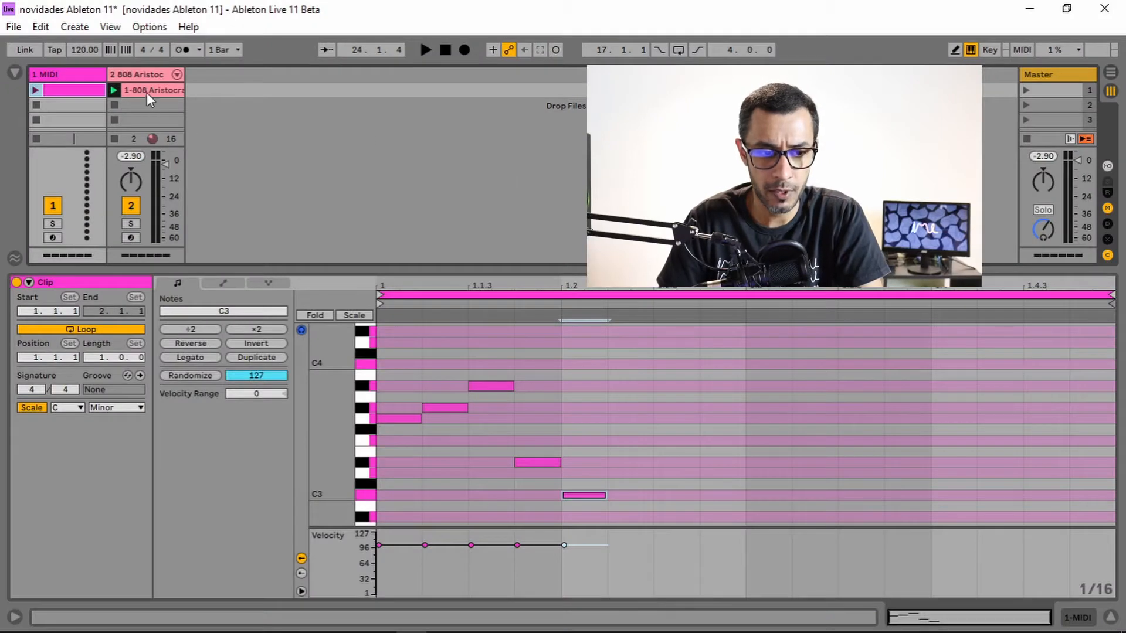
click(142, 72)
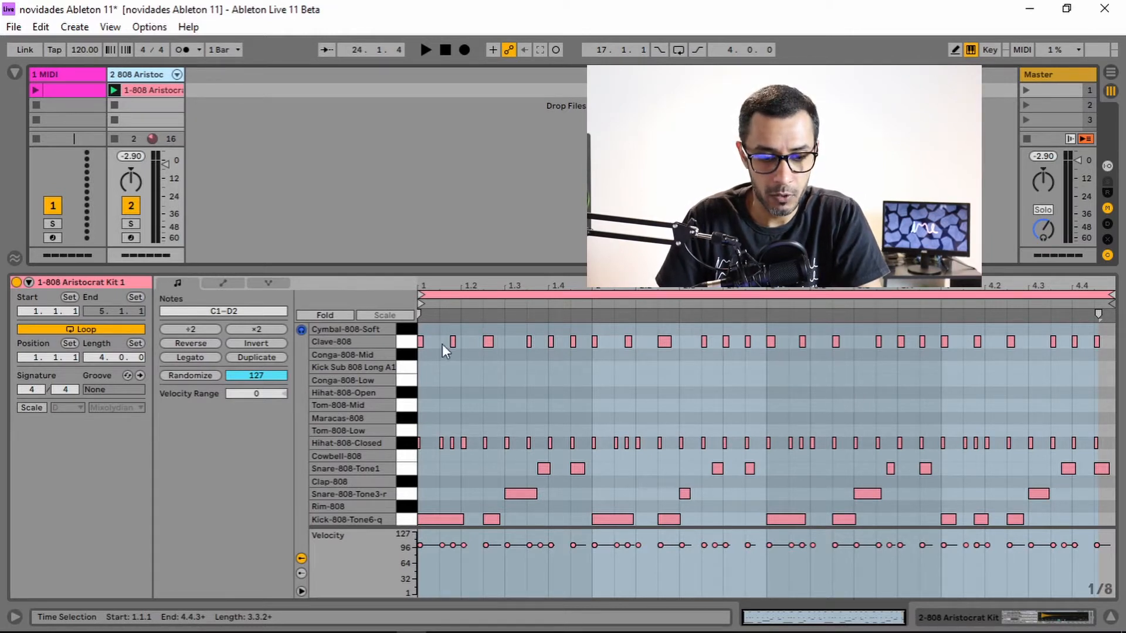
click(114, 92)
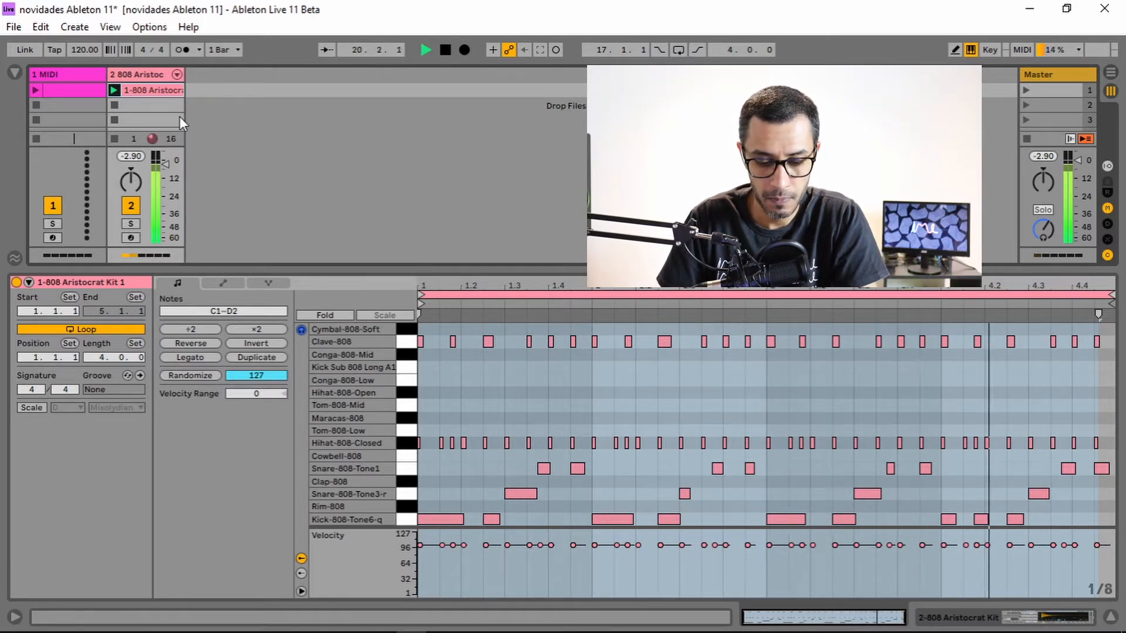
key(space)
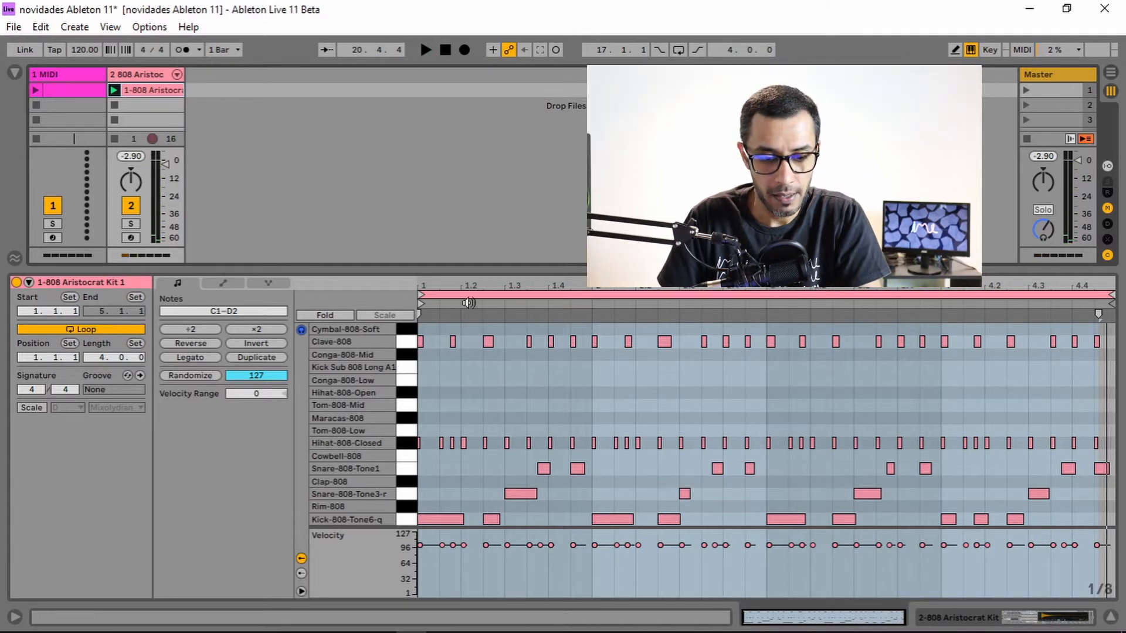
Solo the Hihat-808-Closed pad in the drum rack and play the clip to hear it alone.
drag(475, 268, 475, 281)
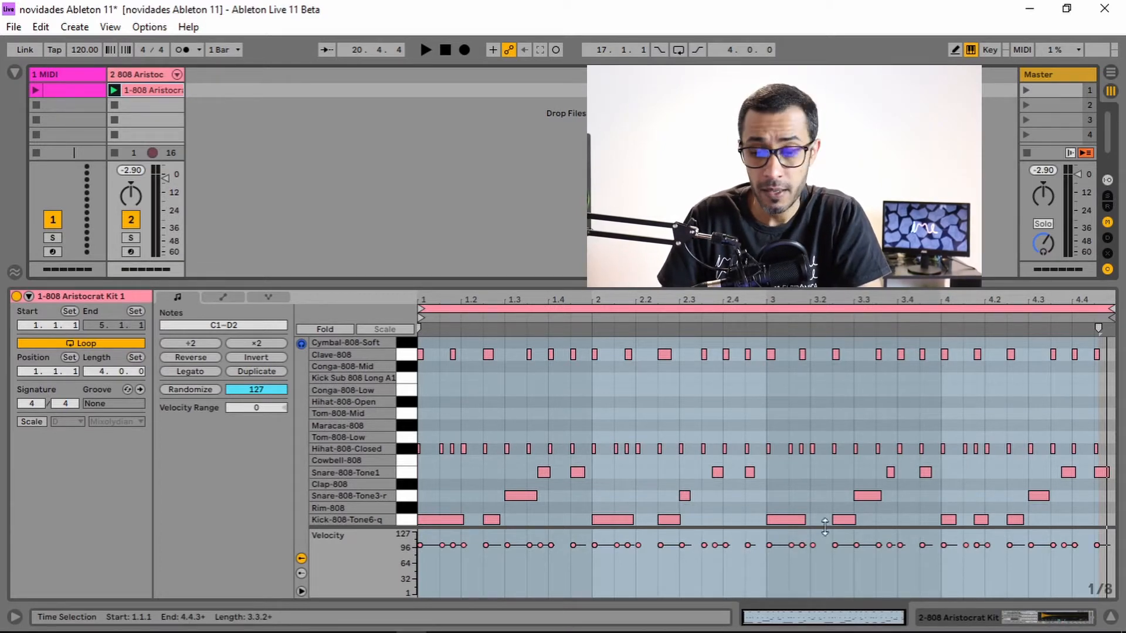
click(1008, 613)
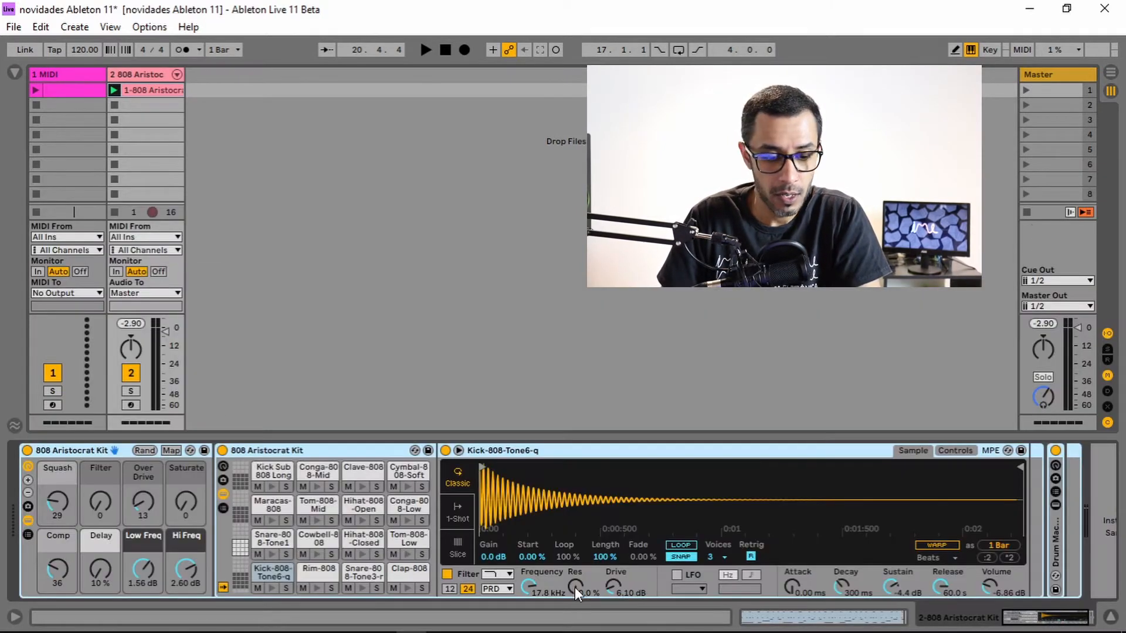
click(377, 555)
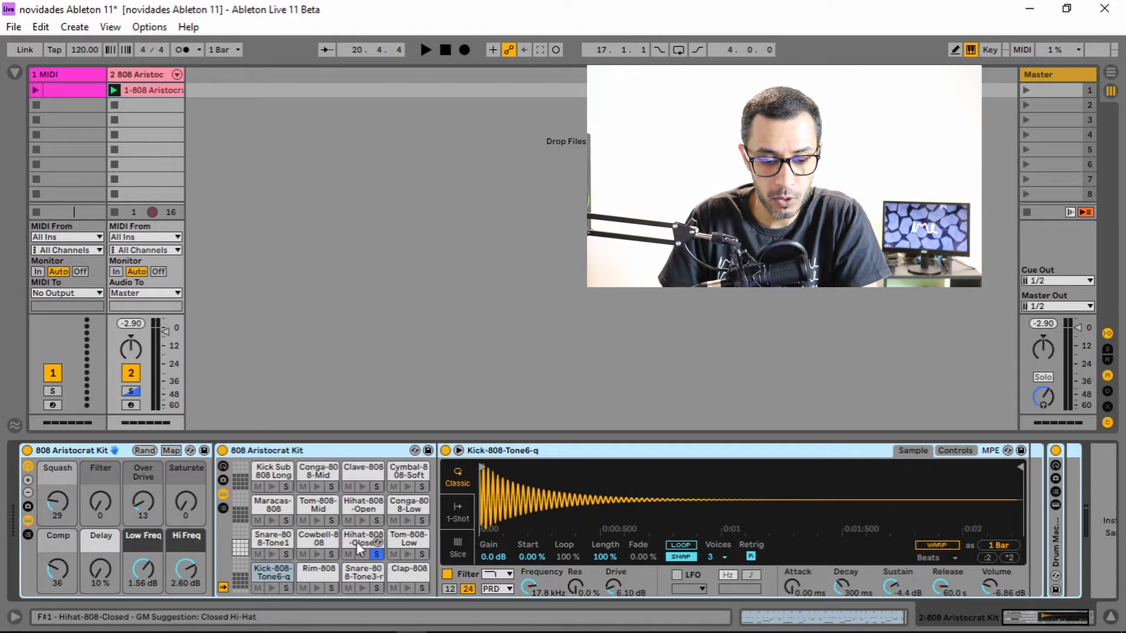
click(880, 620)
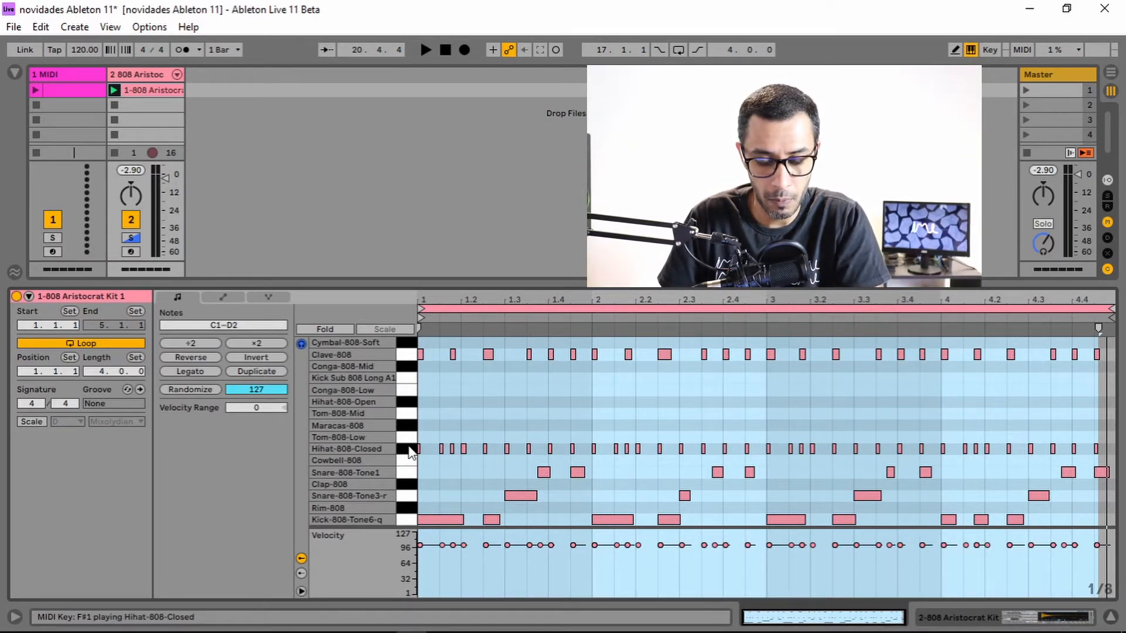
key(space)
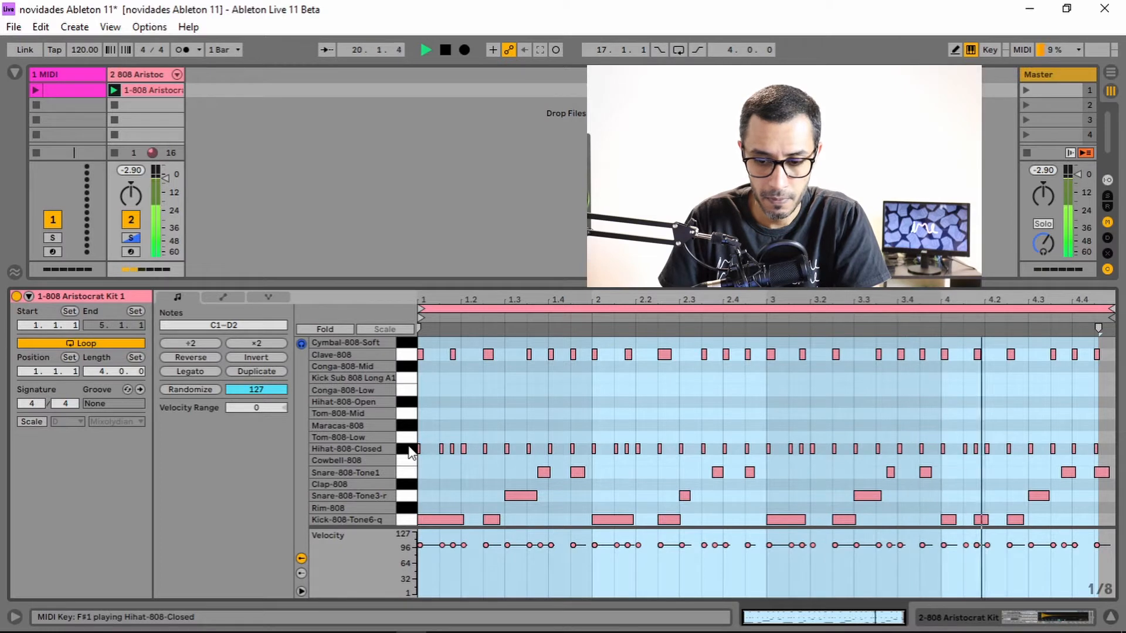
key(space)
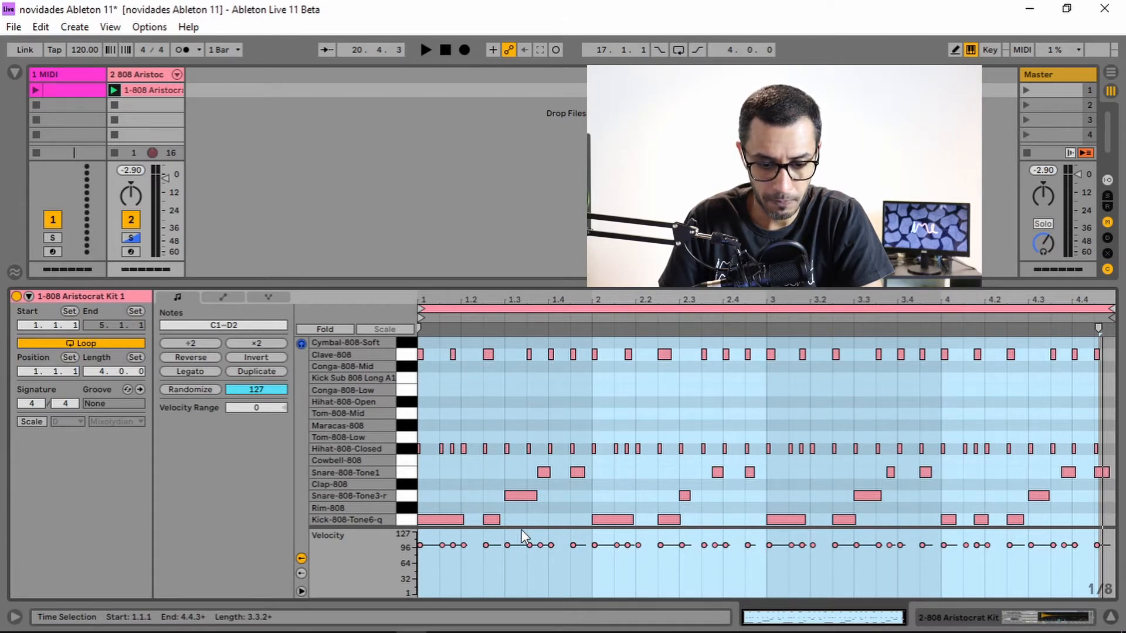
Select all the Hihat-808-Closed notes in the drum clip.
drag(522, 531, 528, 488)
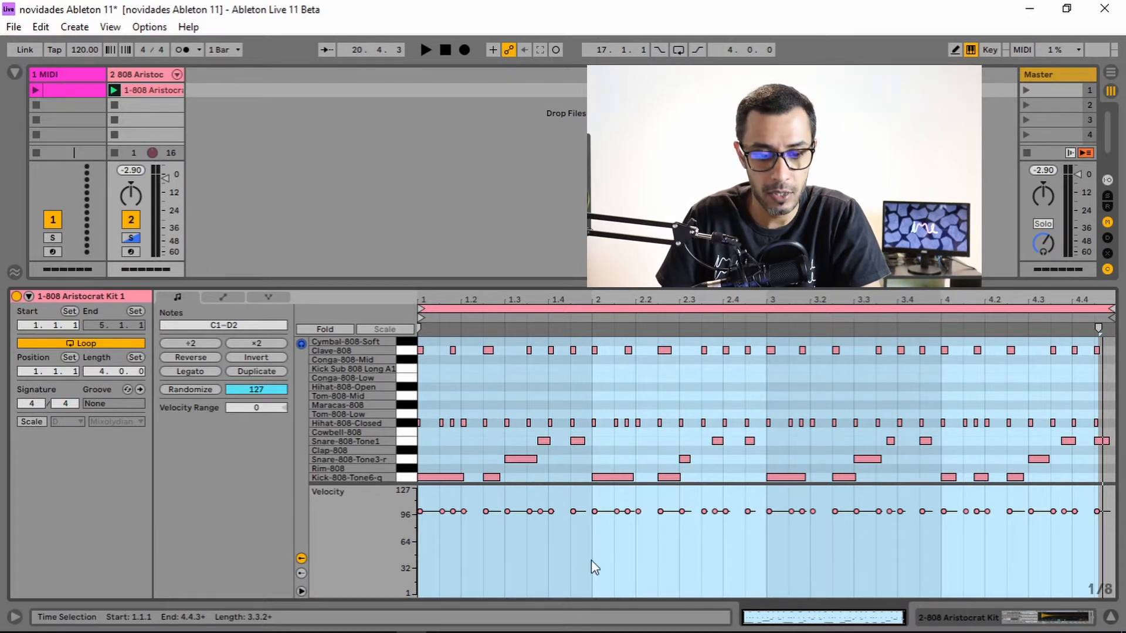
click(407, 423)
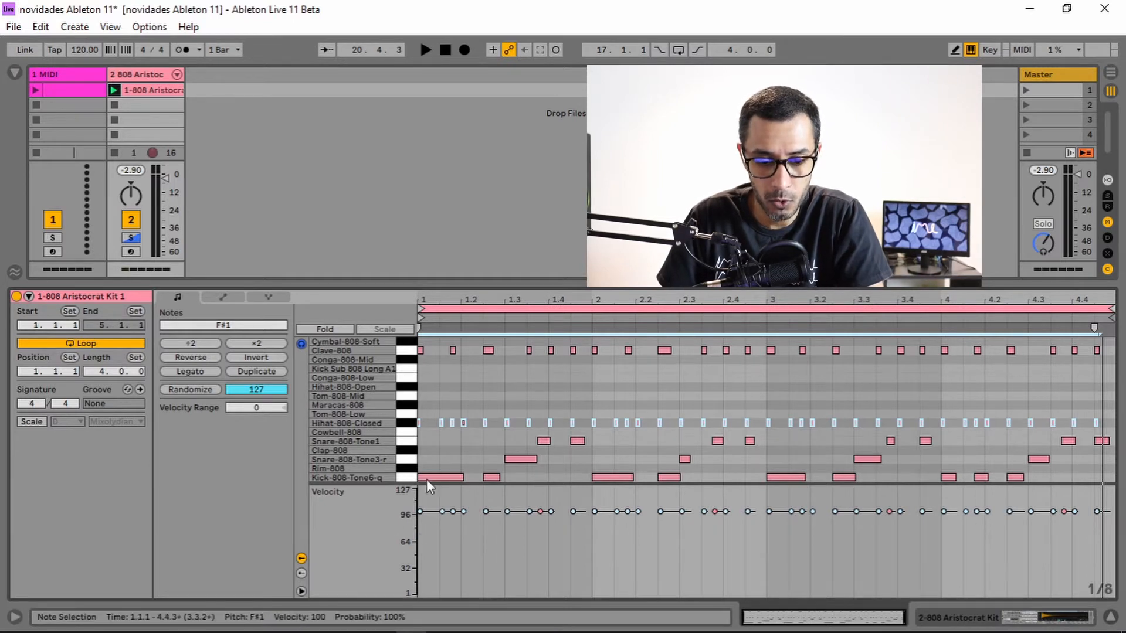
click(407, 422)
click(404, 423)
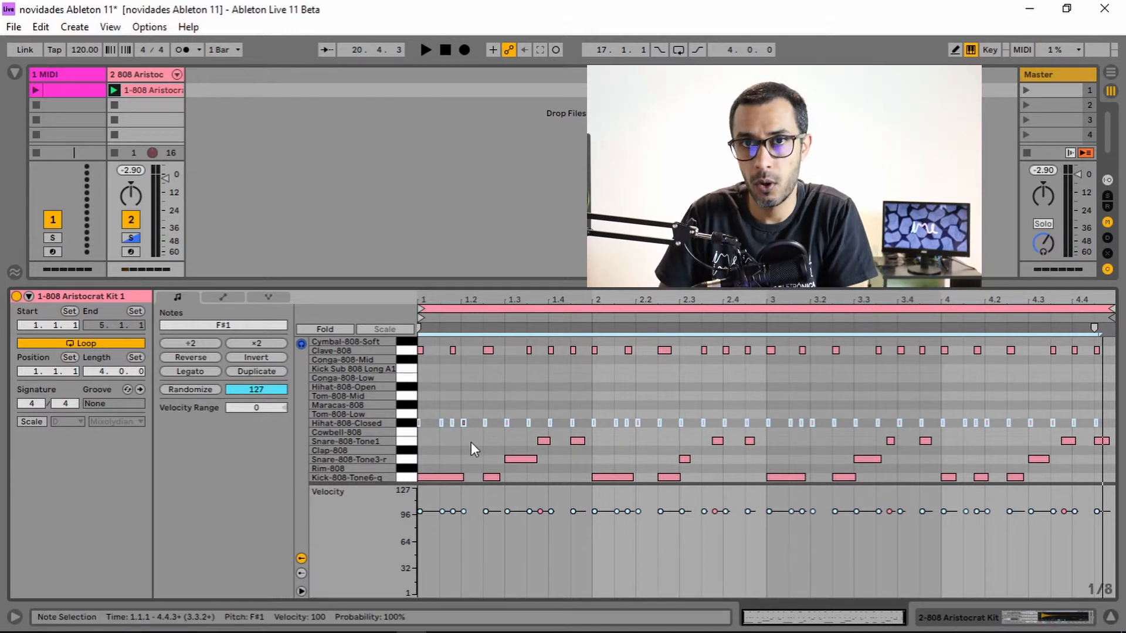
click(515, 403)
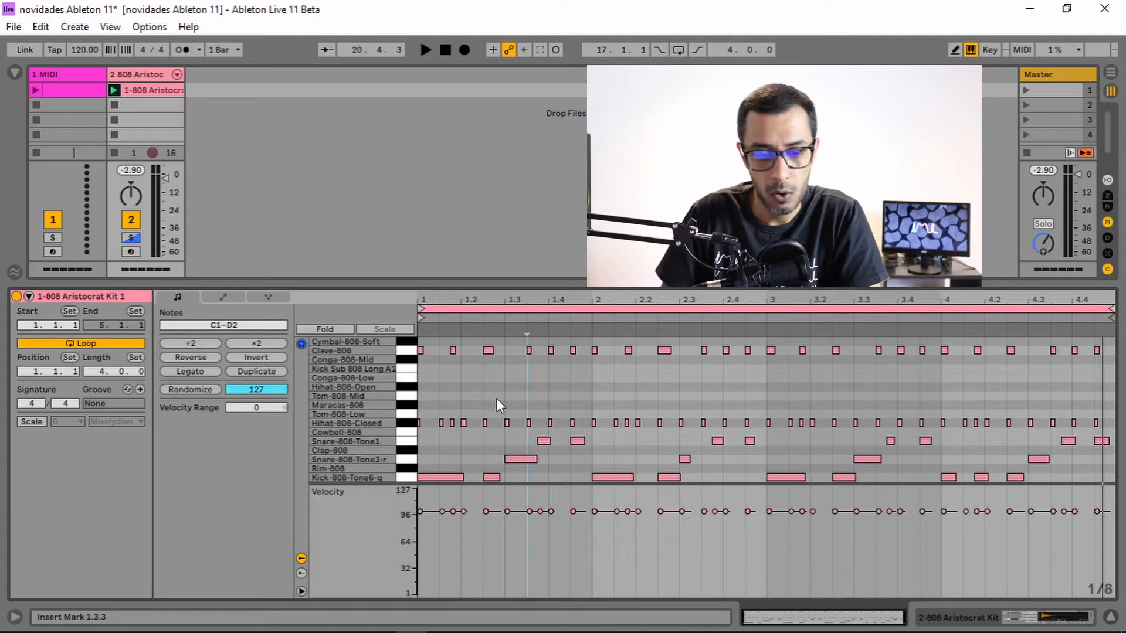
Browse the clip's envelope and MPE panels of the drum clip and return to its notes panel.
click(407, 422)
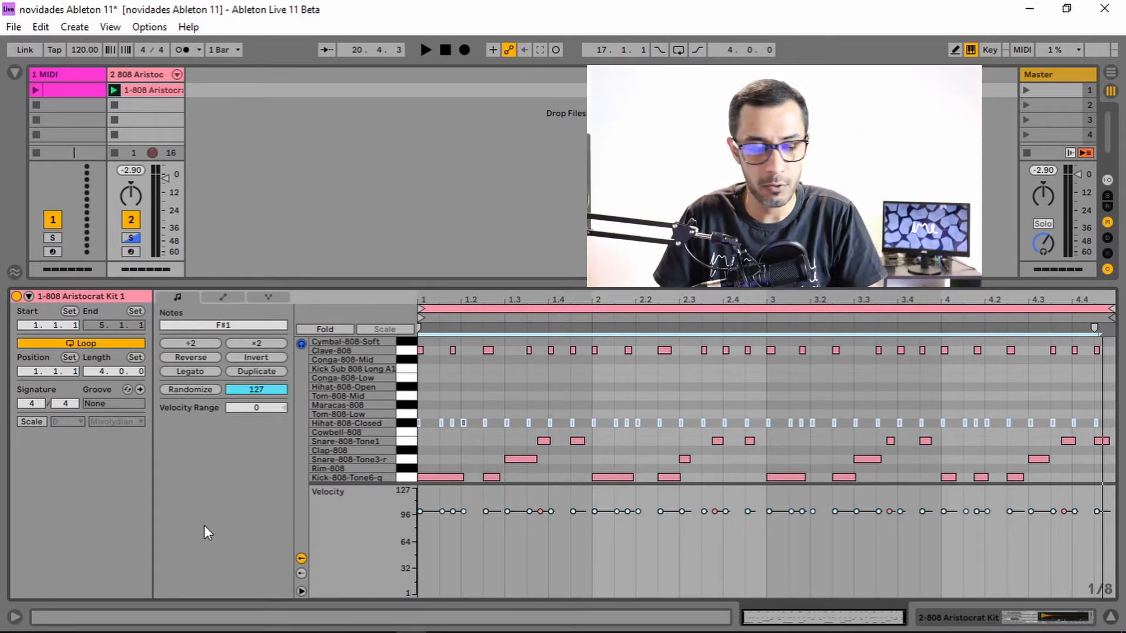
click(221, 299)
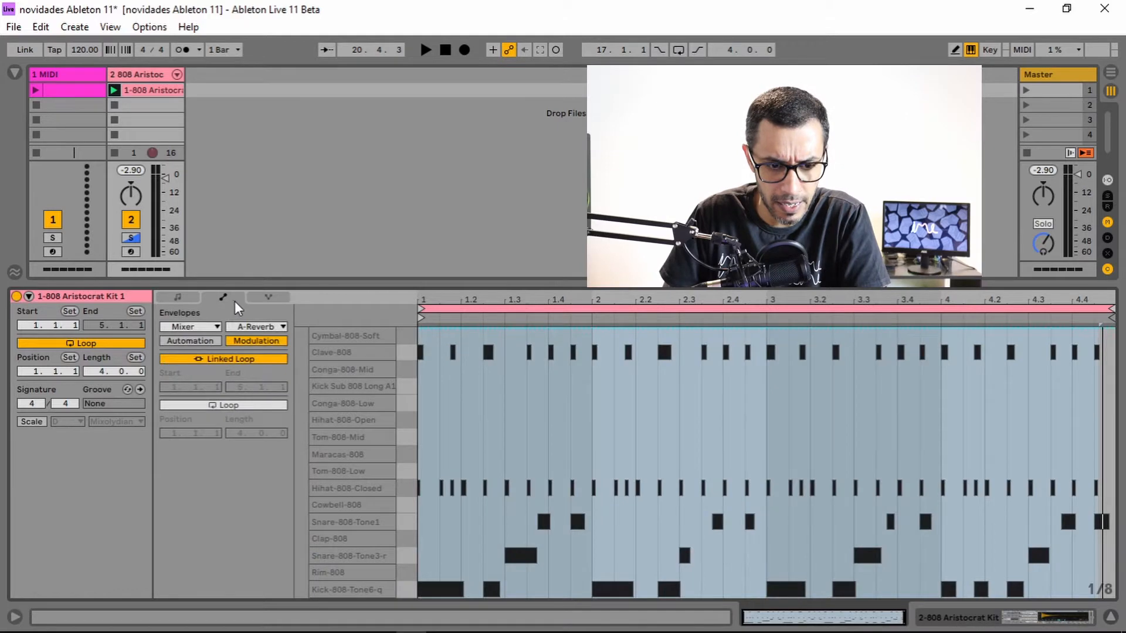
click(262, 298)
click(231, 295)
click(178, 299)
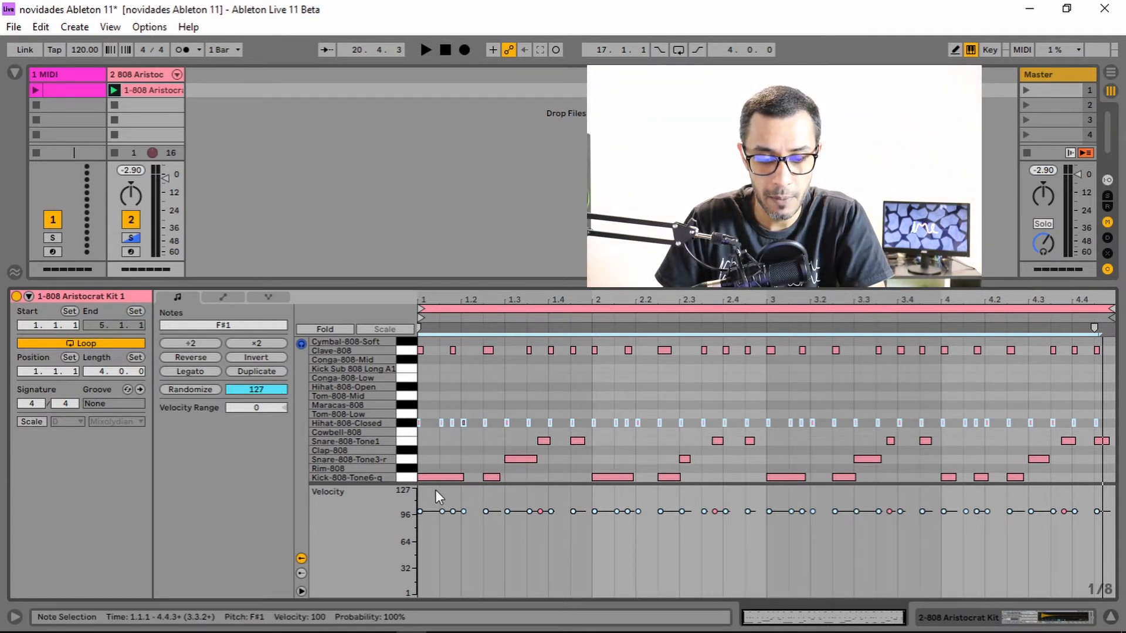
Try randomizing the hihat notes' velocities at full amount twice, audition the clip, and undo both randomizations.
click(419, 511)
click(441, 422)
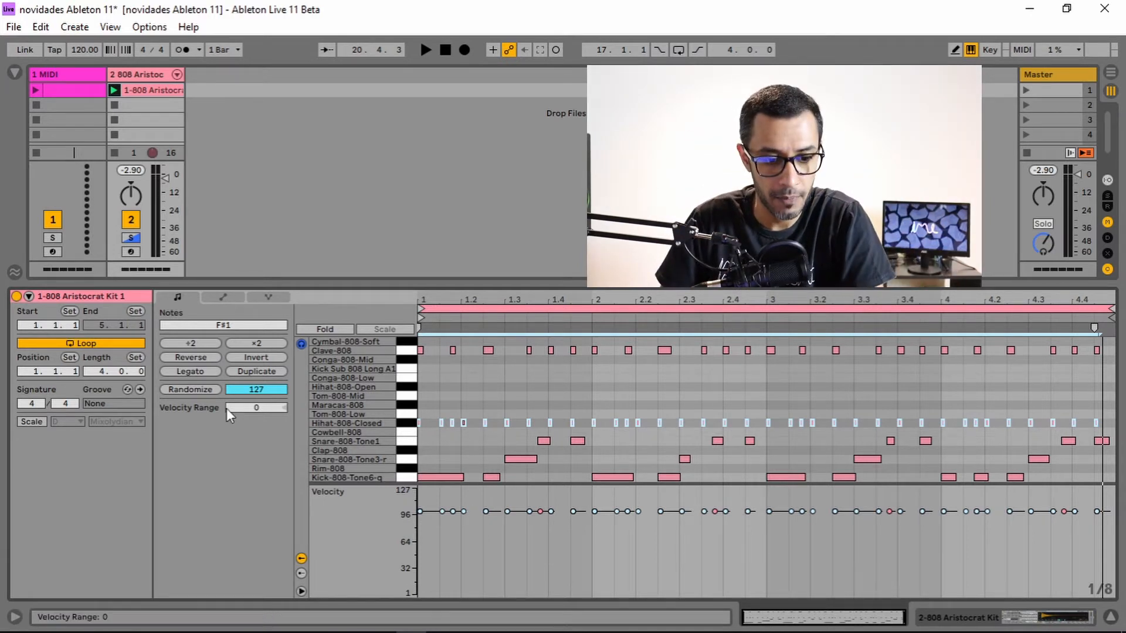
click(193, 390)
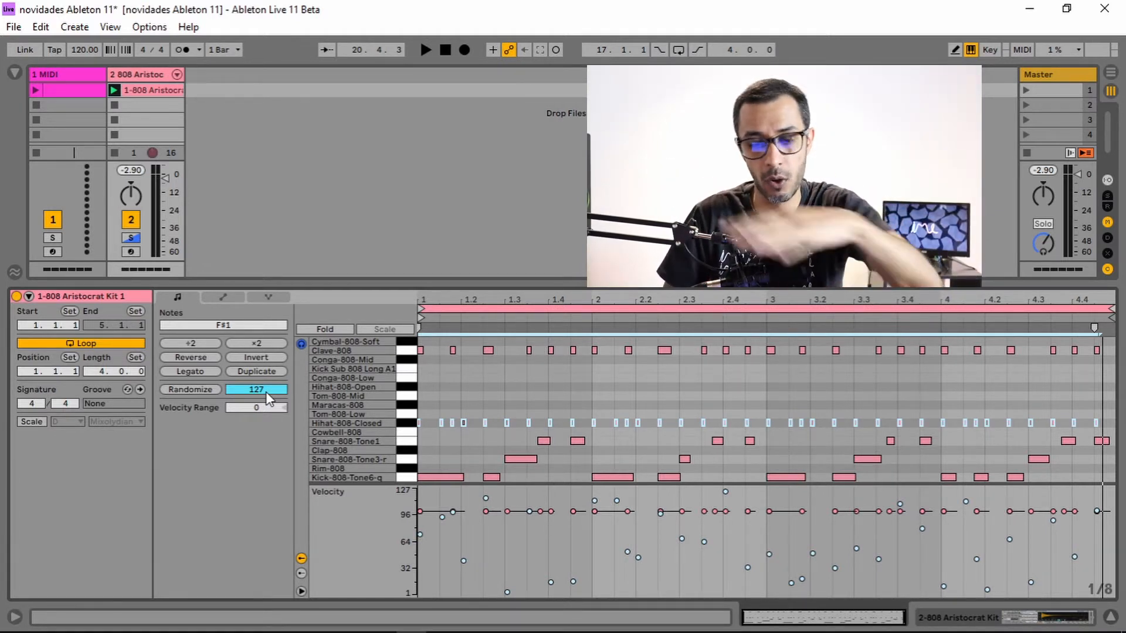
click(196, 389)
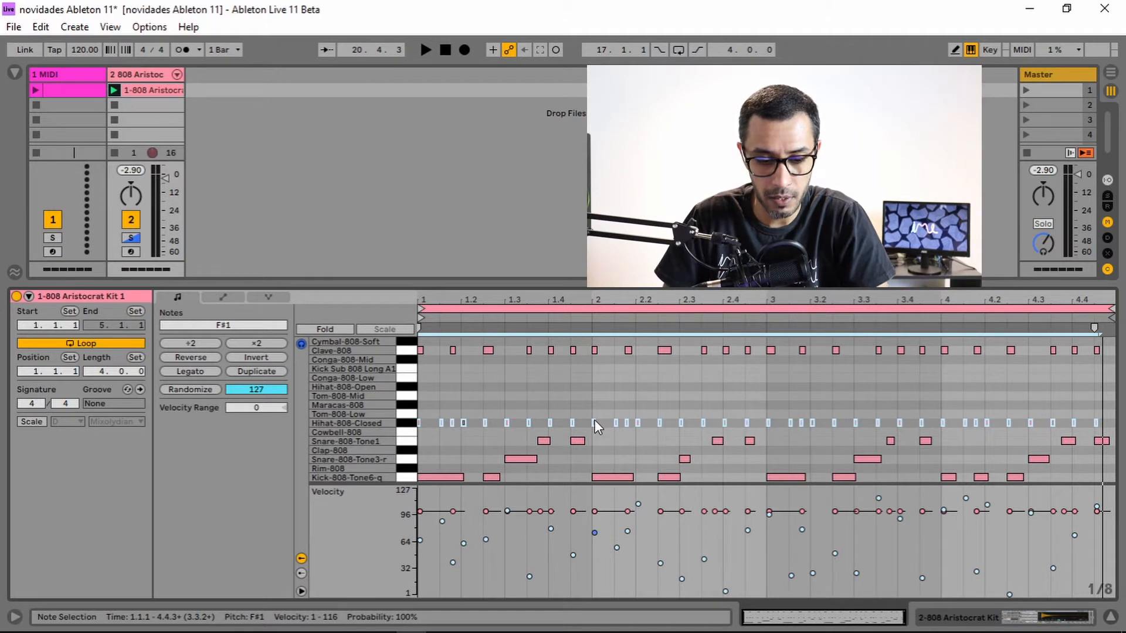
key(space)
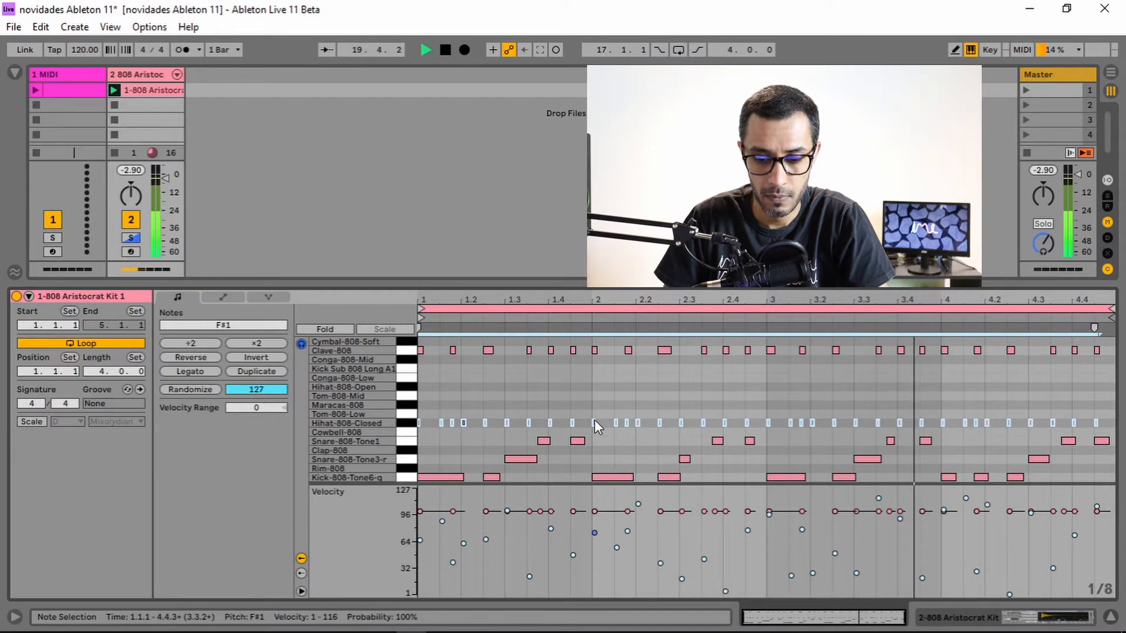
key(space)
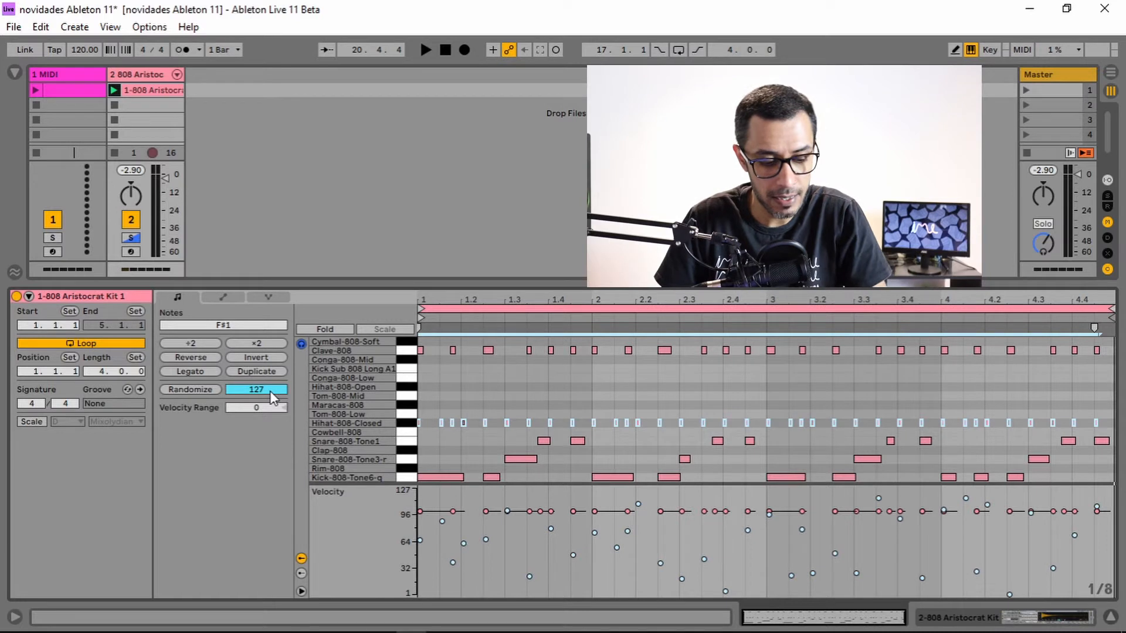
key(ctrl+z)
key(ctrl+z)
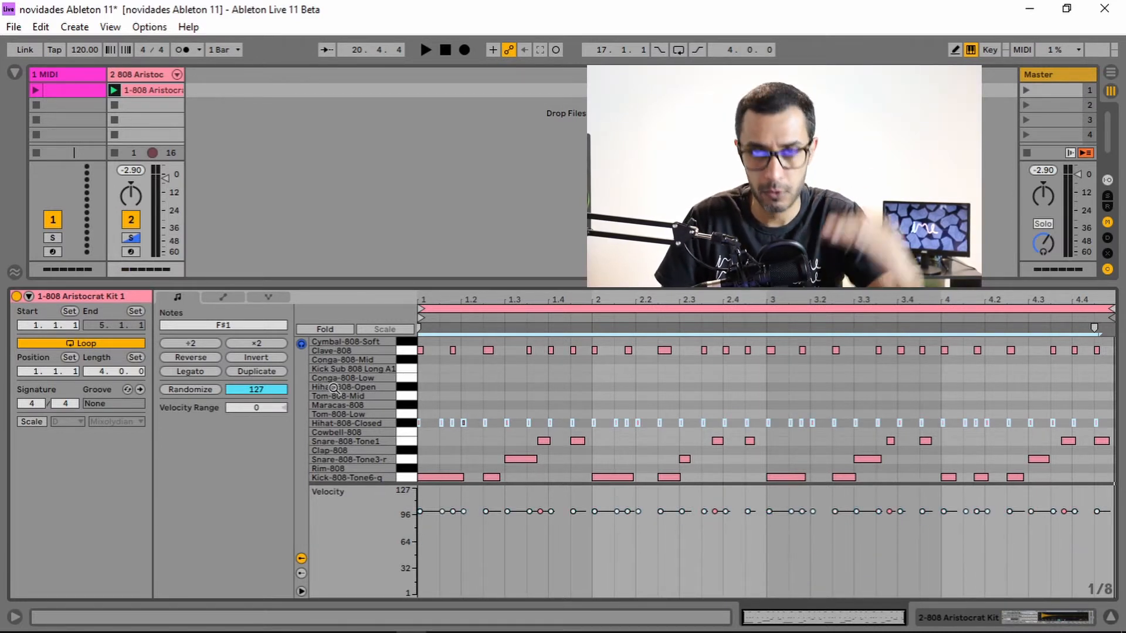
Set the randomize amount to 39 and randomize the selected hihat notes' velocities.
click(257, 389)
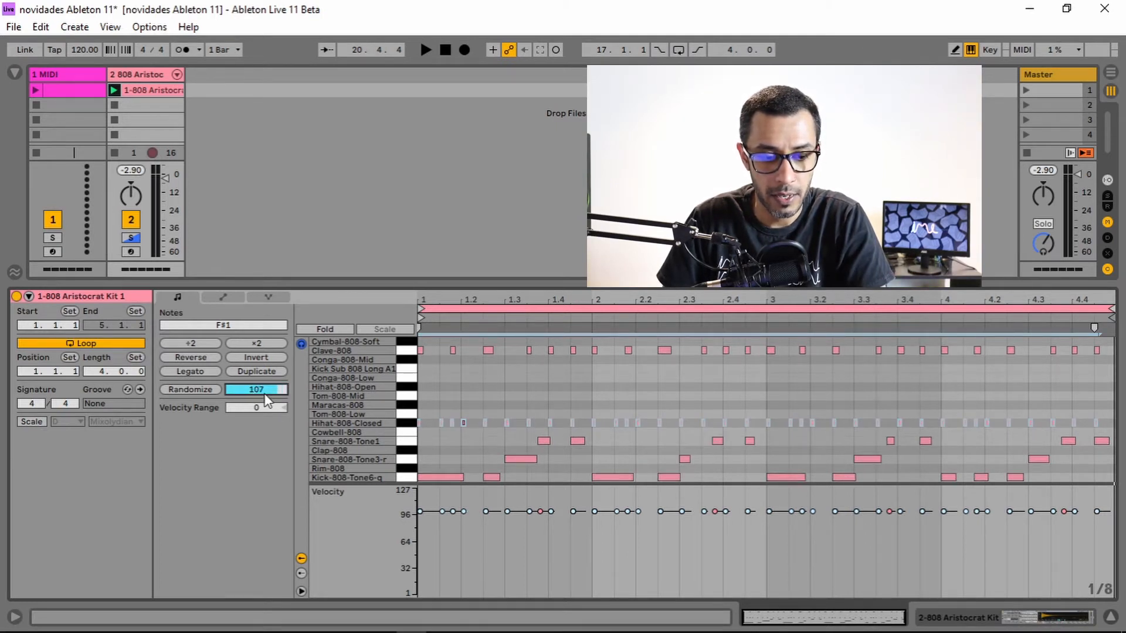
drag(260, 392, 259, 432)
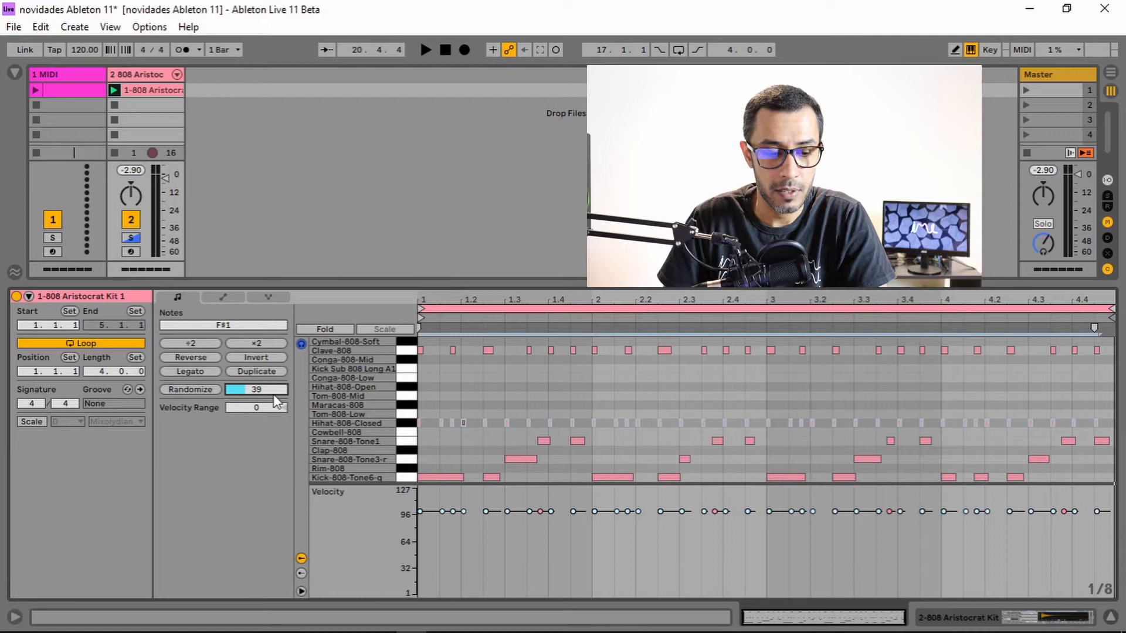
click(194, 390)
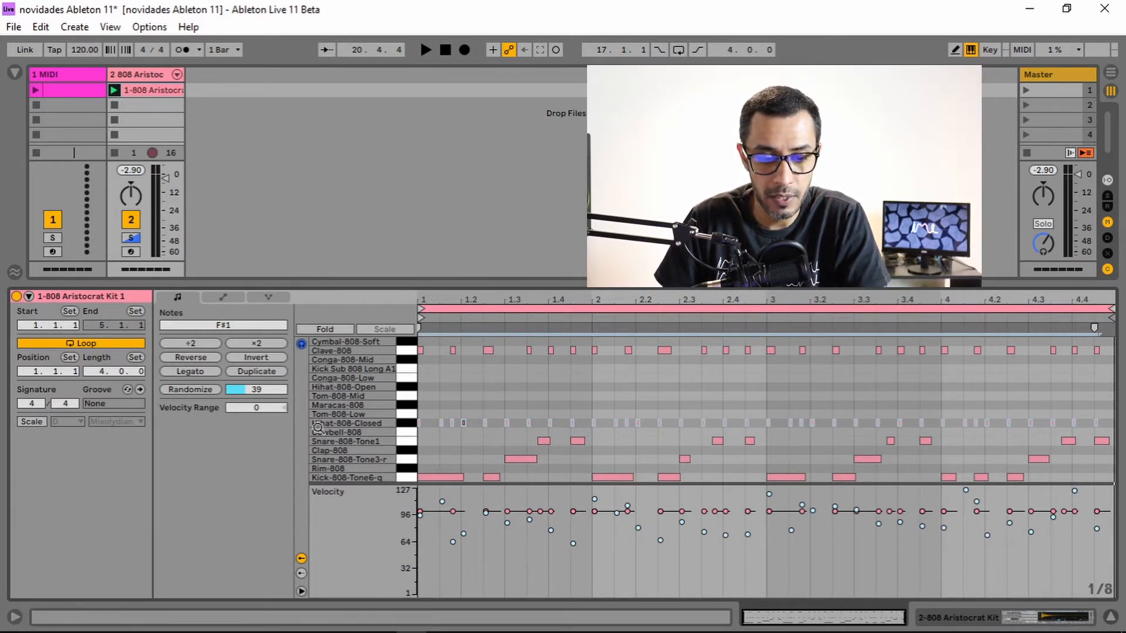
Set the velocity range of the selected hihat notes to -38.
mouse_move(258, 409)
mouse_down()
mouse_move(258, 425)
mouse_move(258, 390)
mouse_move(258, 425)
mouse_up()
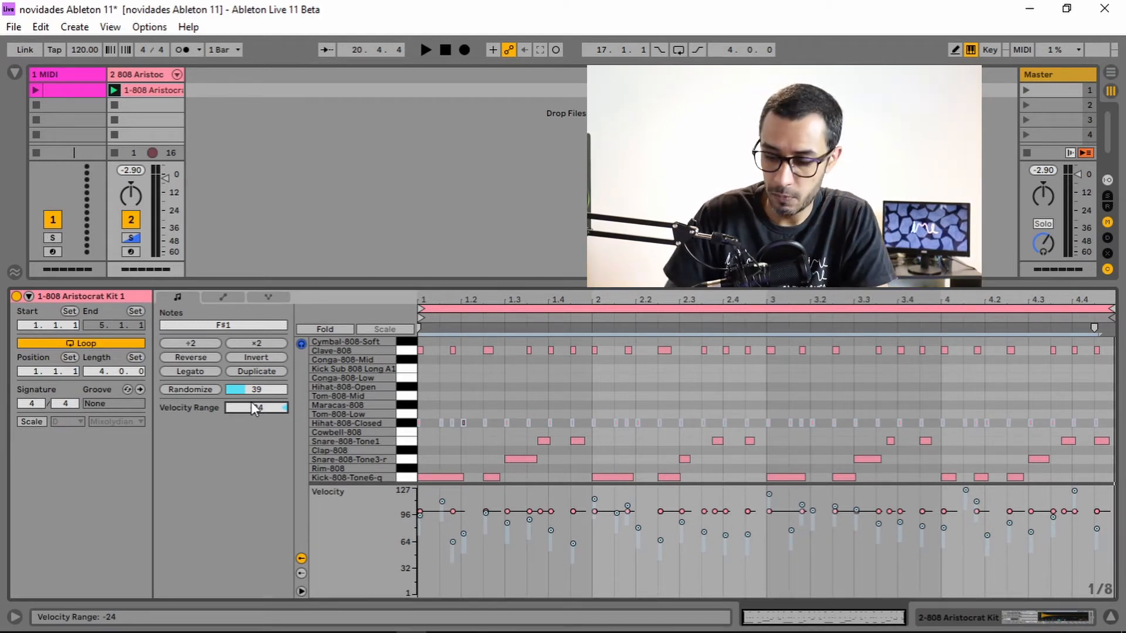
mouse_move(256, 409)
mouse_down()
mouse_move(256, 430)
mouse_move(257, 421)
mouse_up()
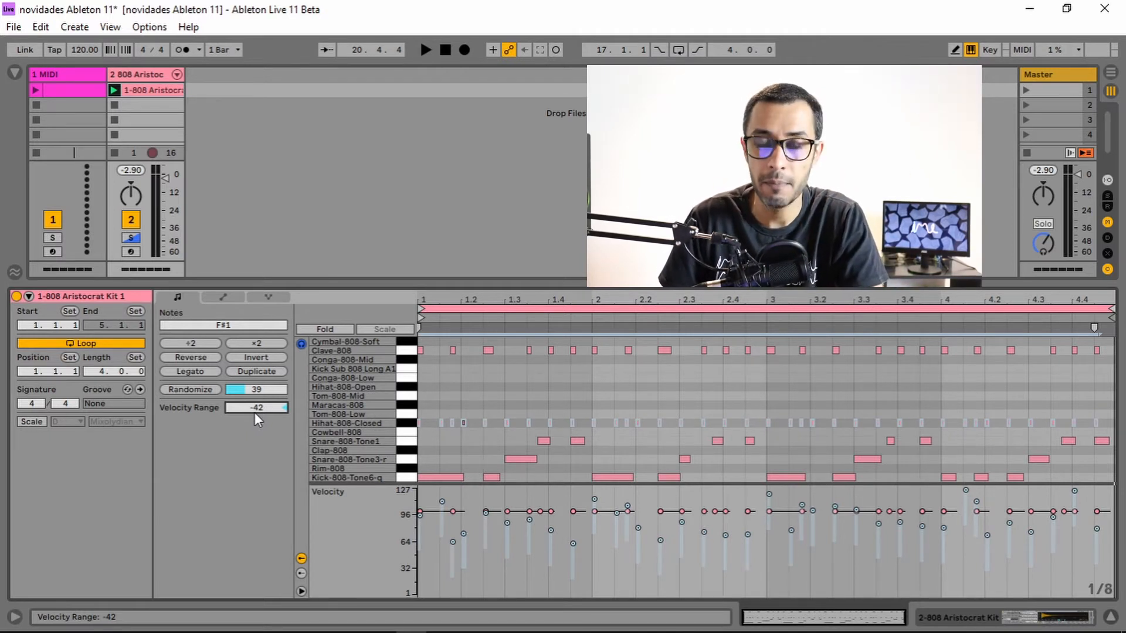
drag(273, 408, 273, 404)
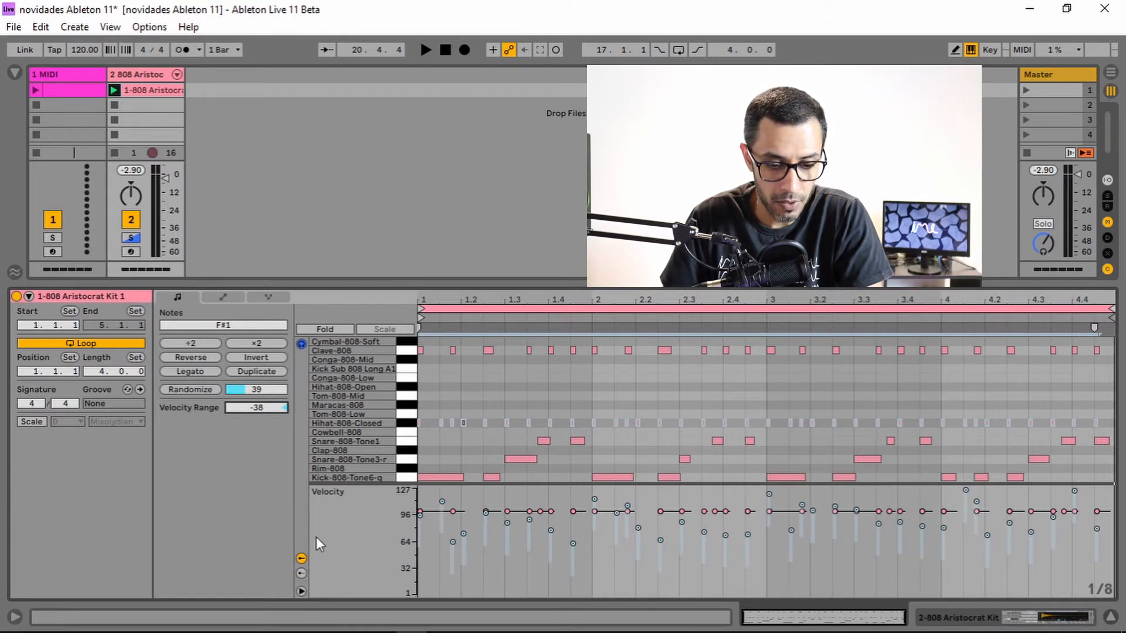
Show the Chance lane, set the selected hihat notes' probability to 80%, and play the clip.
click(301, 573)
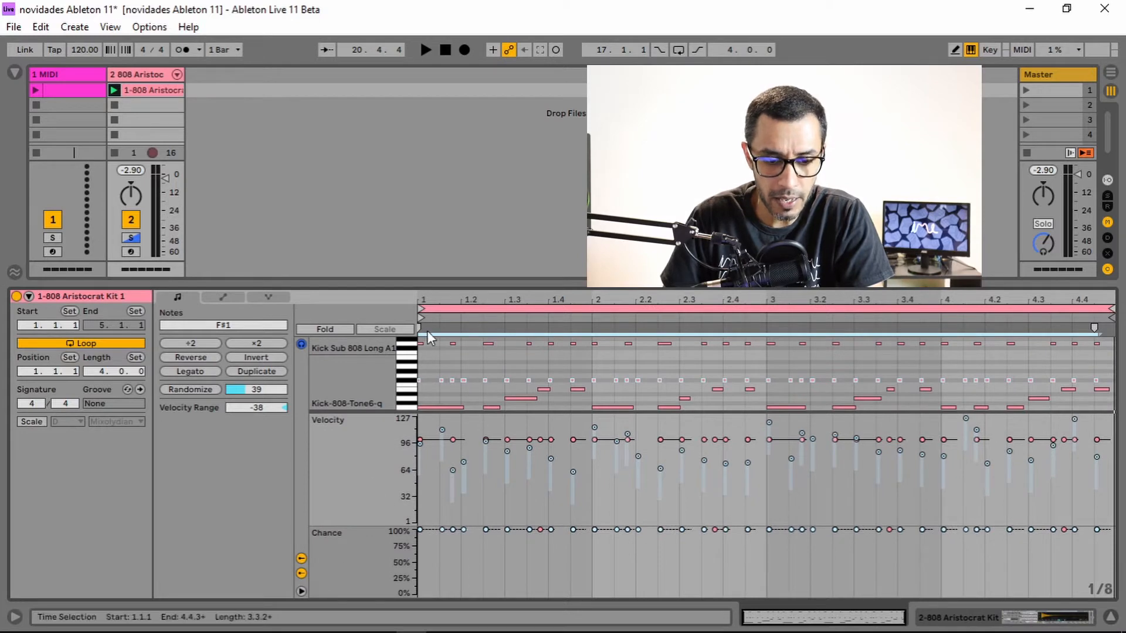
drag(441, 286, 440, 207)
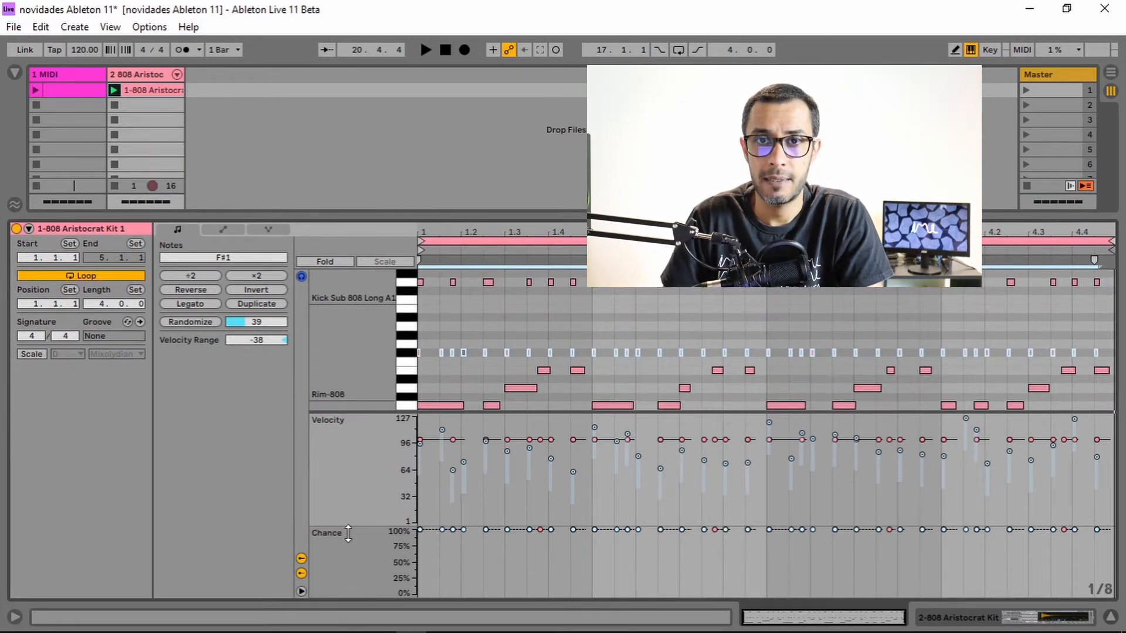
drag(347, 528, 347, 512)
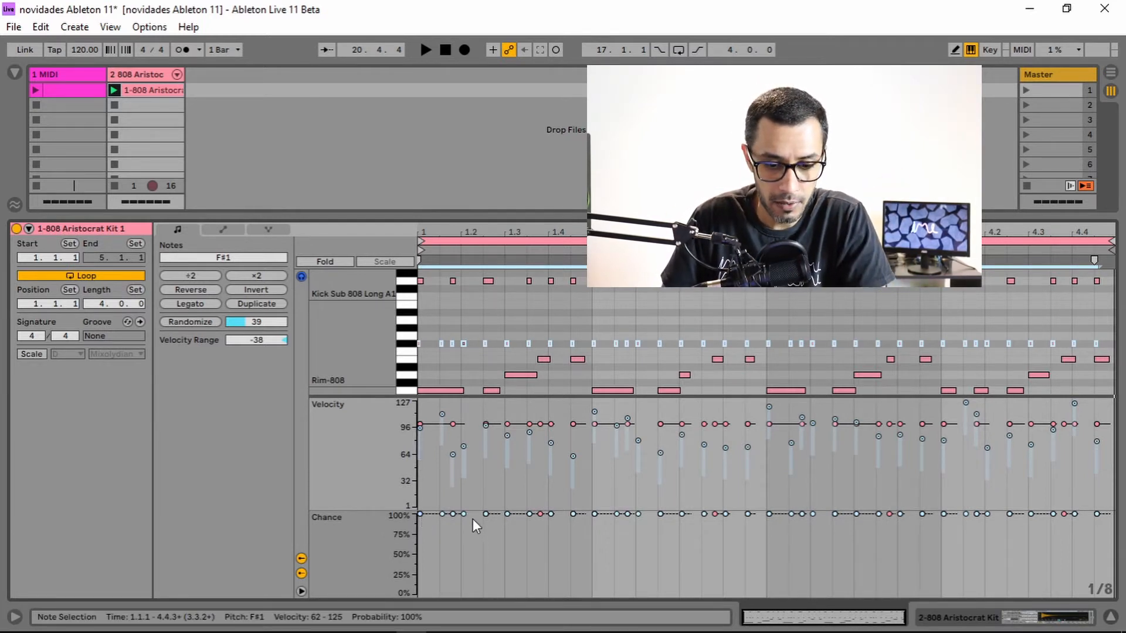
drag(484, 514, 478, 531)
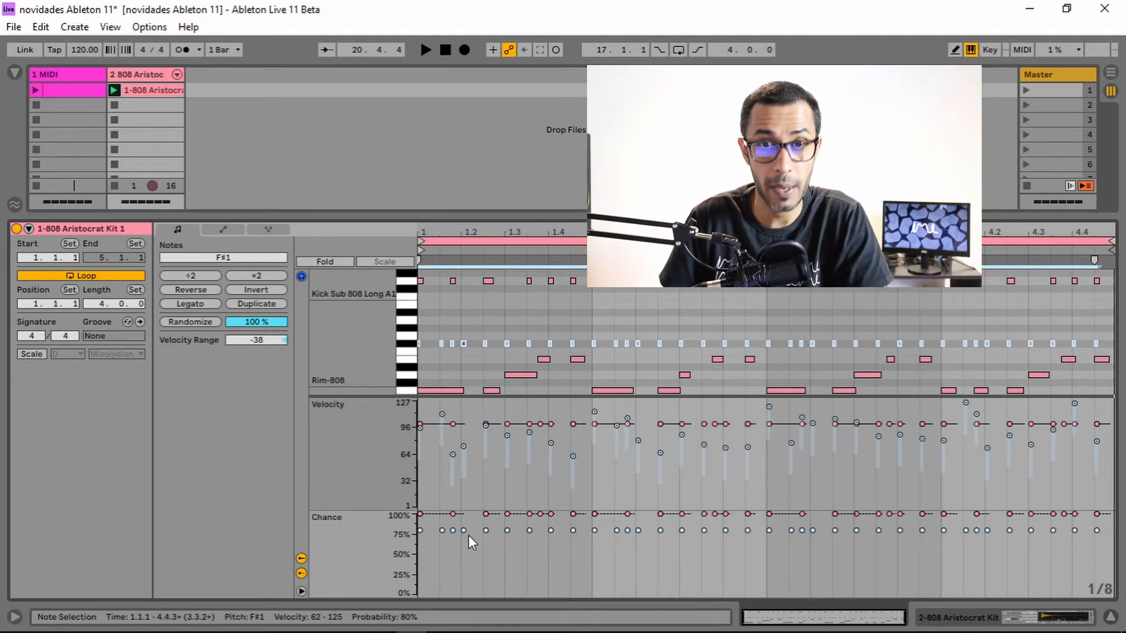
key(space)
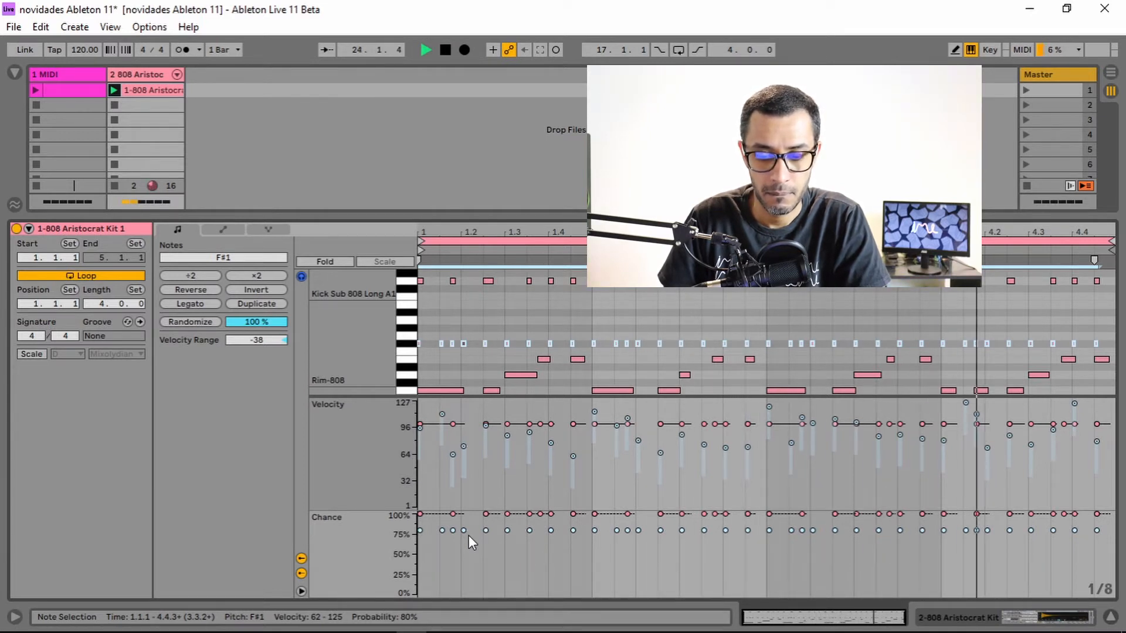
key(space)
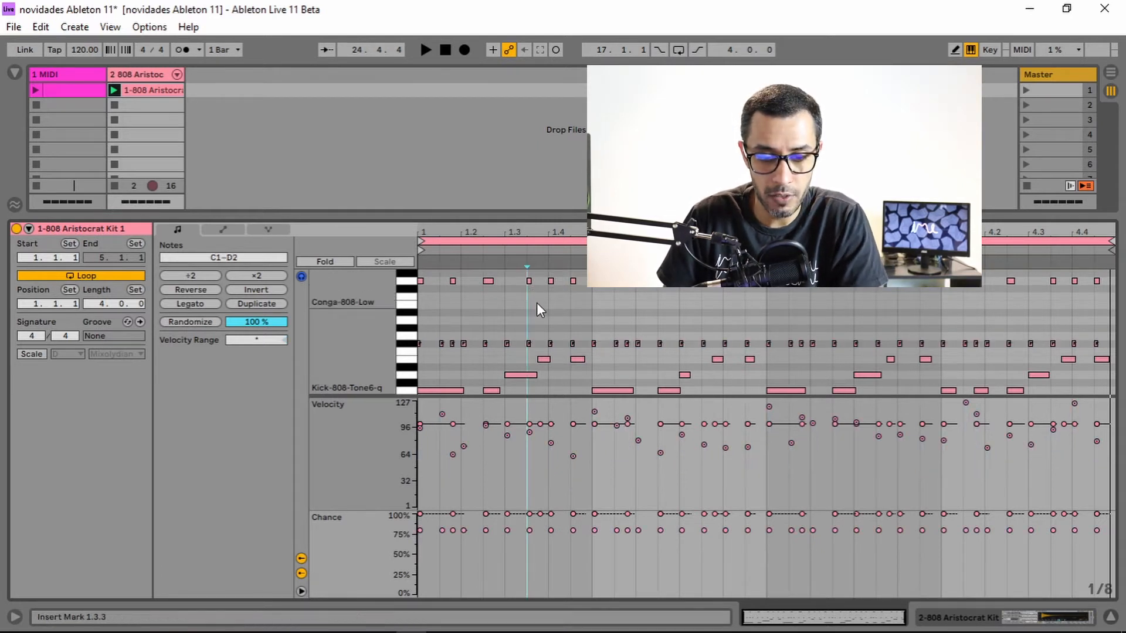
Select six individual Hihat-808-Closed notes spaced along the first half of the clip.
click(527, 343)
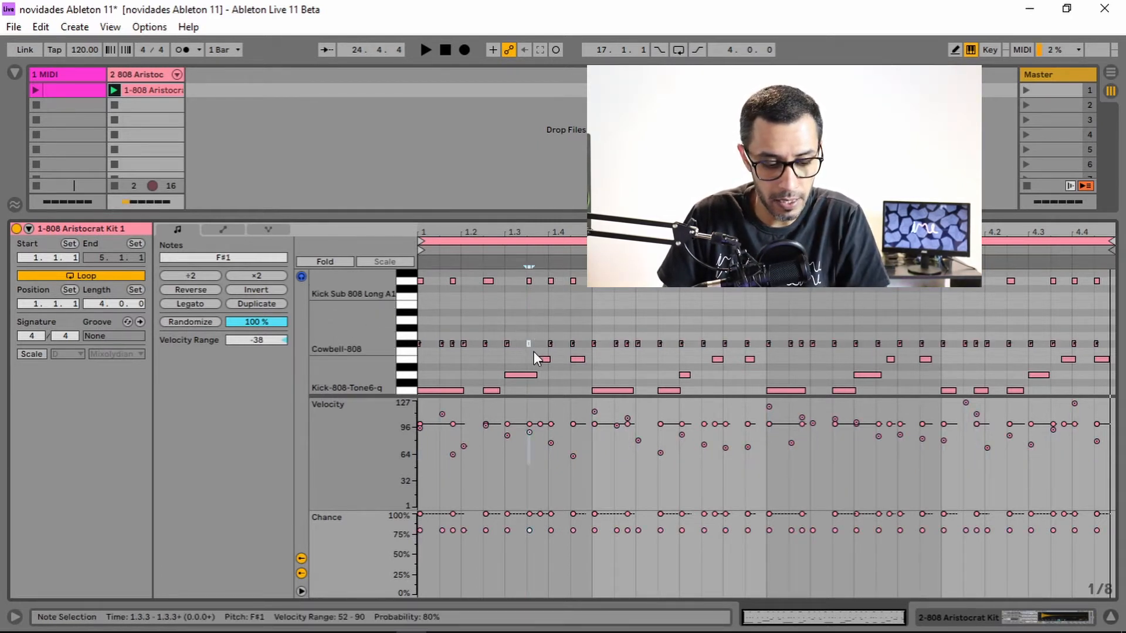
shift+click(591, 344)
shift+click(659, 344)
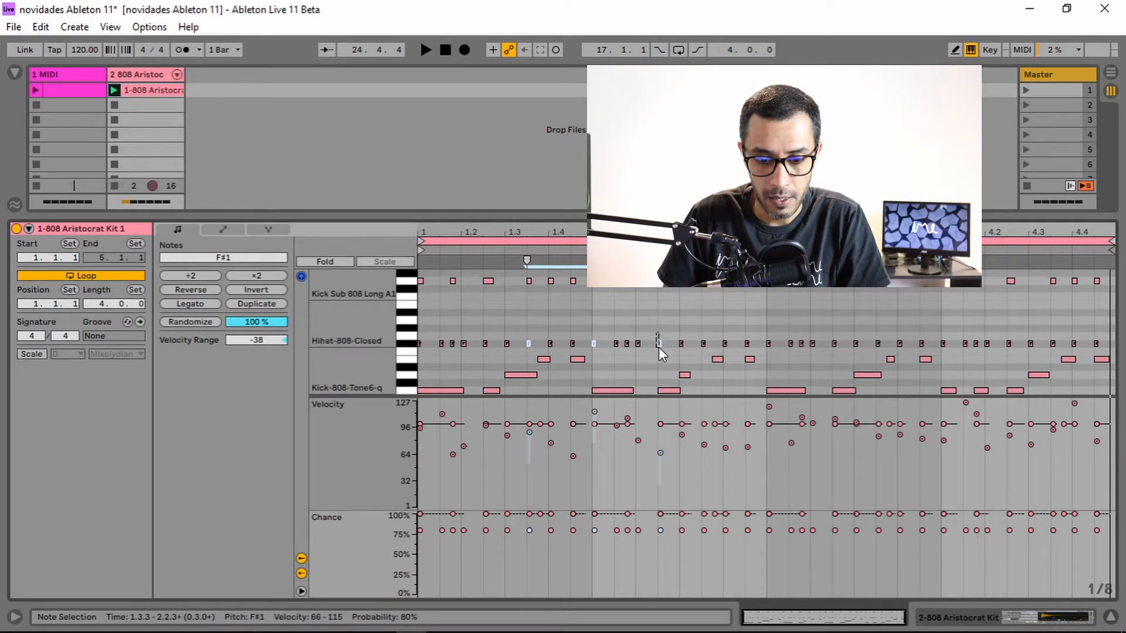
shift+click(704, 344)
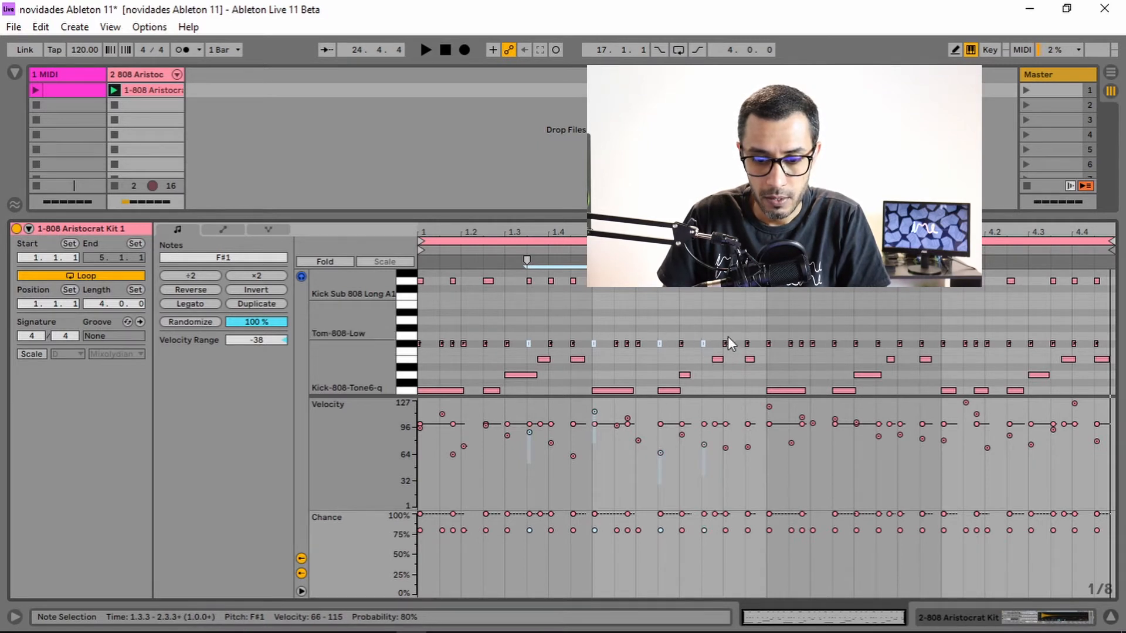
shift+click(747, 343)
shift+click(790, 344)
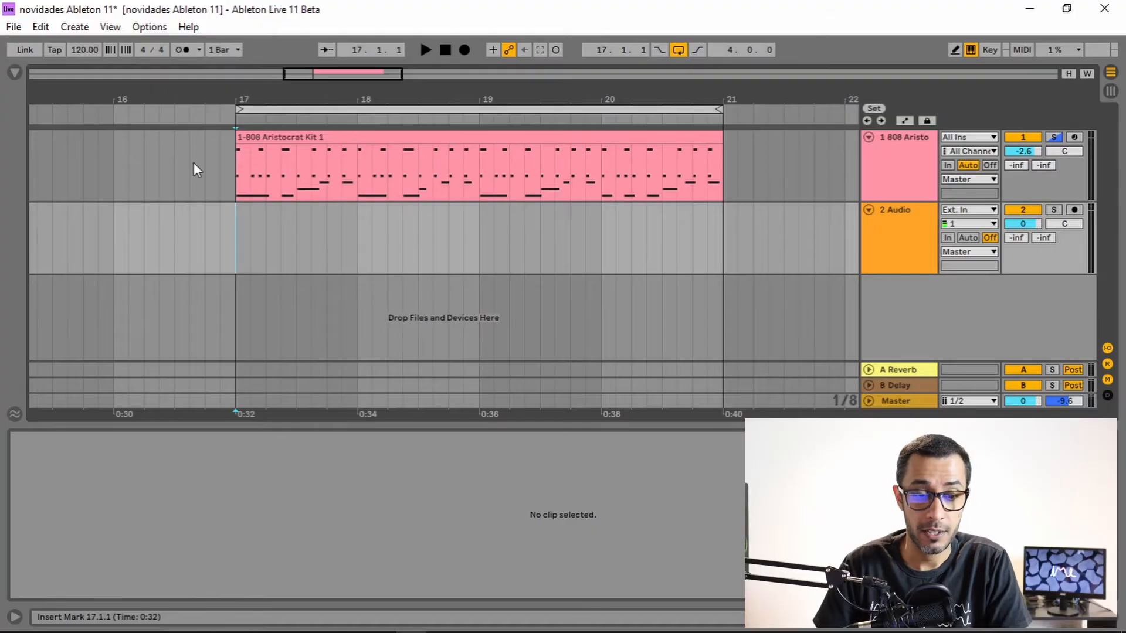
Zoom the Arrangement view in on the 808 clip spanning bars 17 to 21 and select the clip.
mouse_move(523, 96)
mouse_down()
mouse_move(545, 97)
mouse_move(509, 81)
mouse_up()
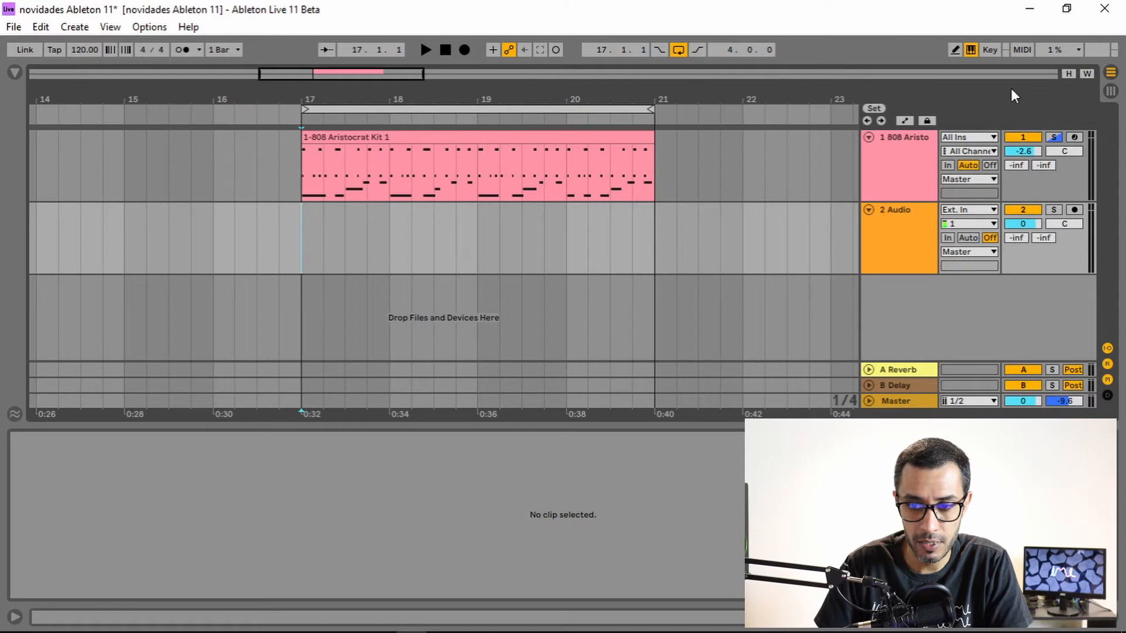
drag(535, 95, 542, 118)
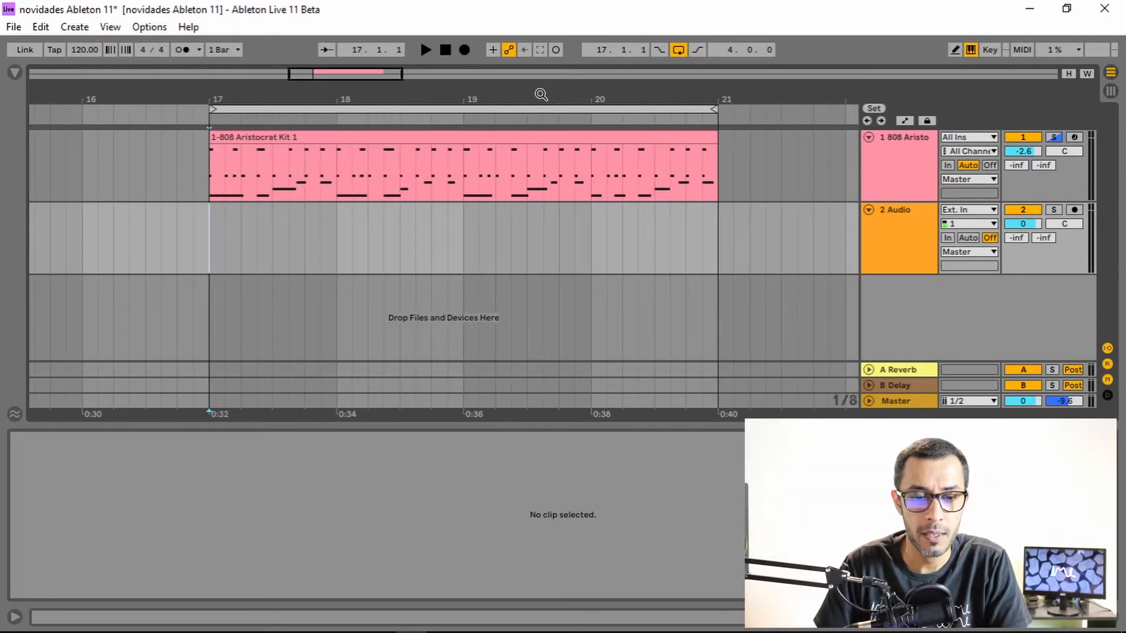
click(484, 141)
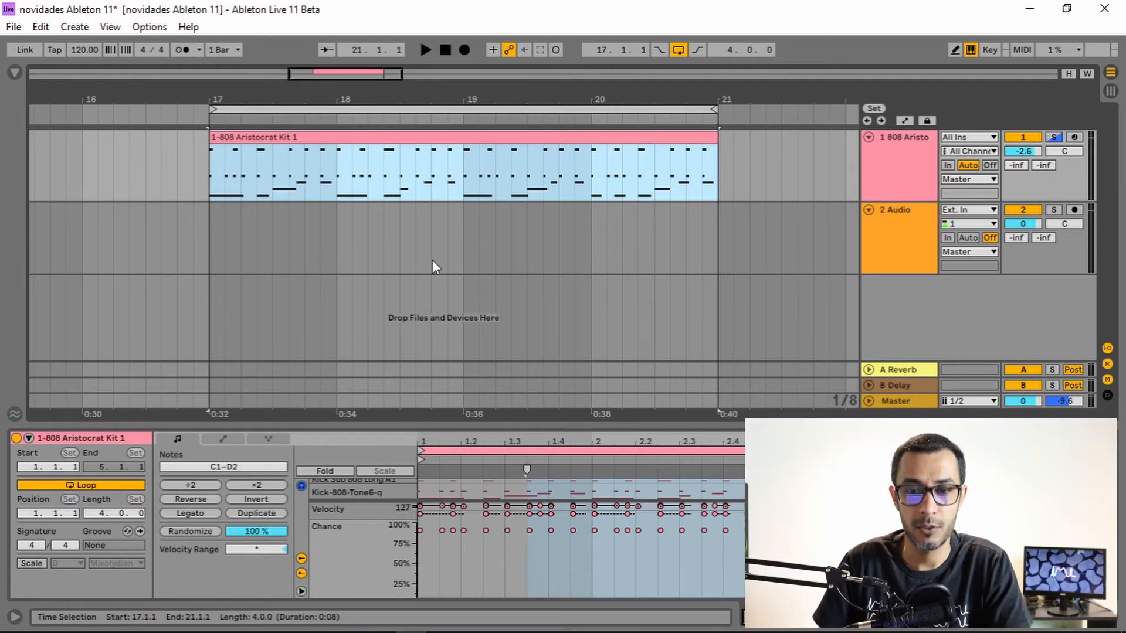
Hide the detail view and start arrangement recording from bar 17 on the audio track.
key(ctrl+alt+l)
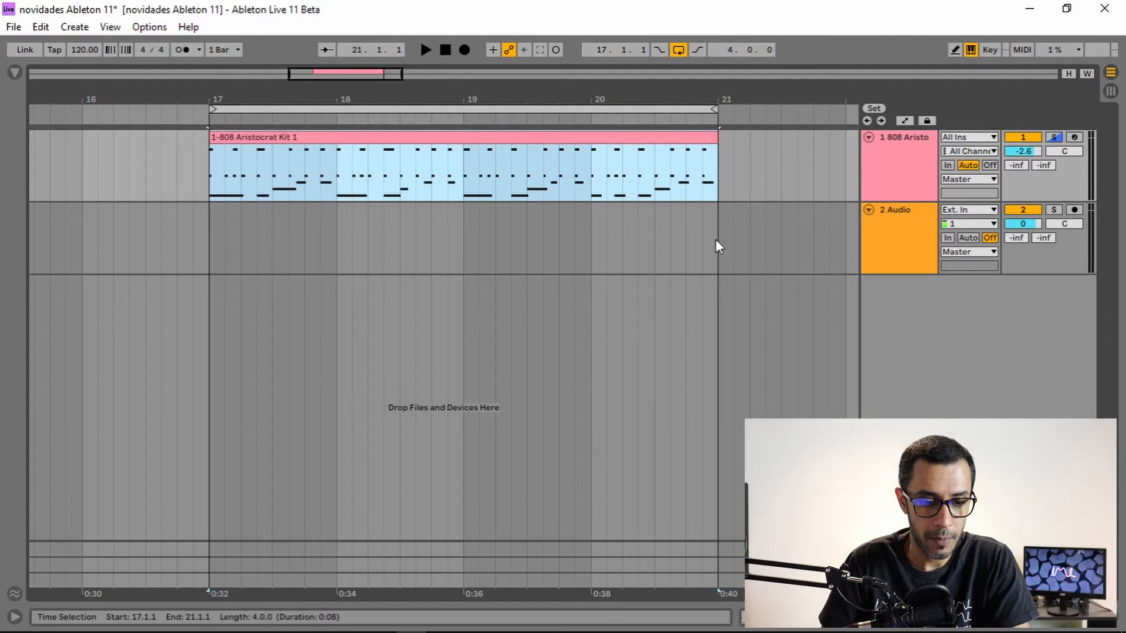
click(209, 245)
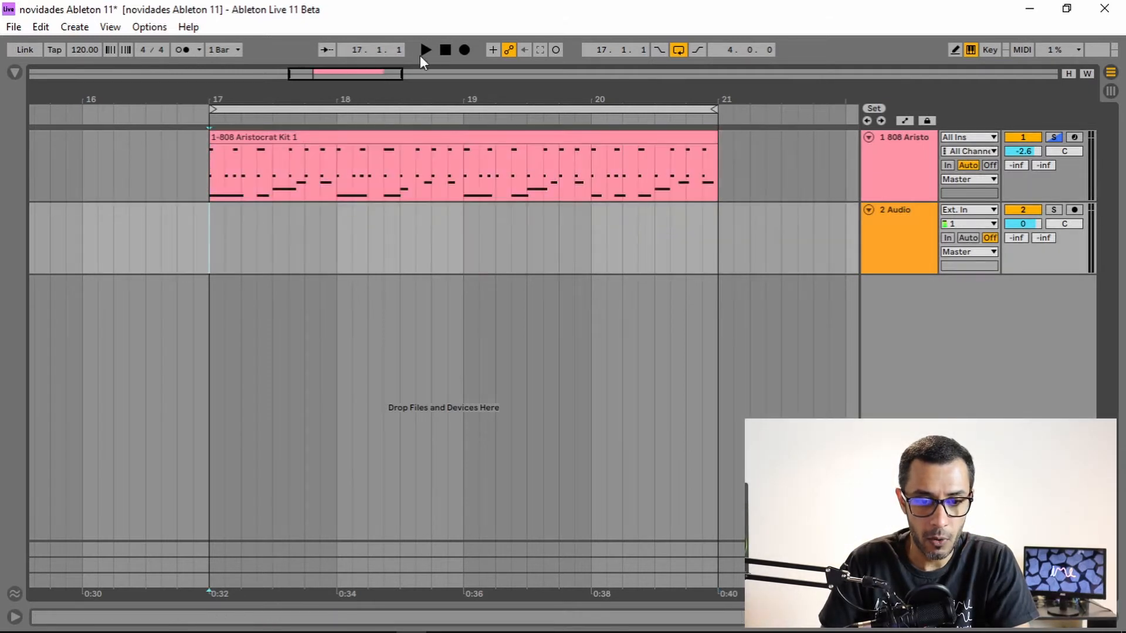
click(466, 51)
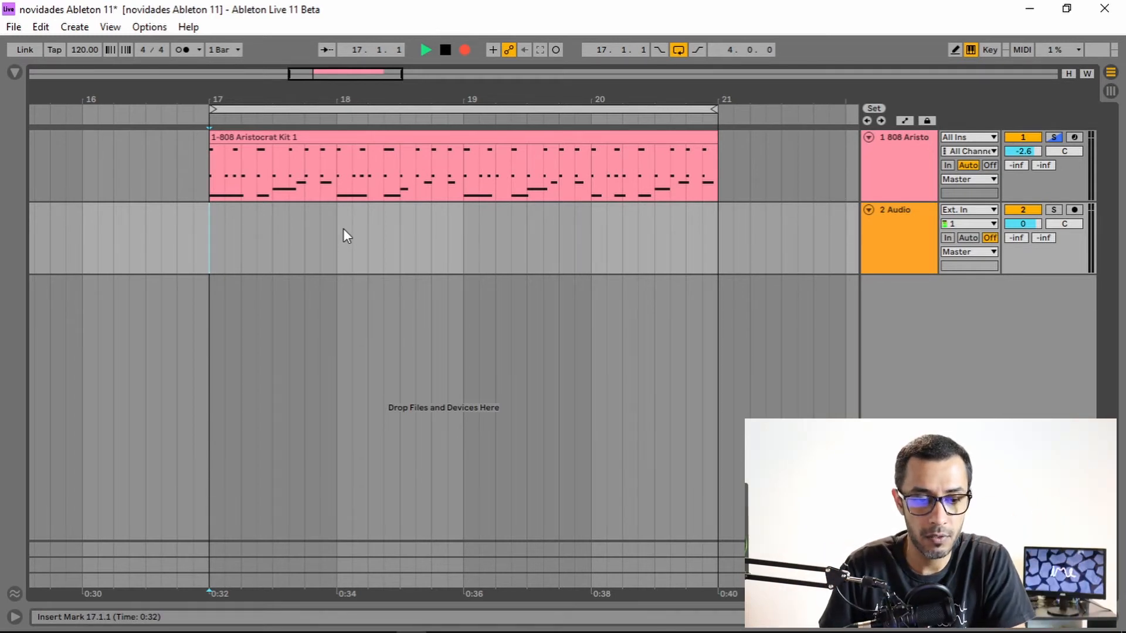
Set the Audio track's input to the 1-808 Aristocrat Kit track.
click(896, 176)
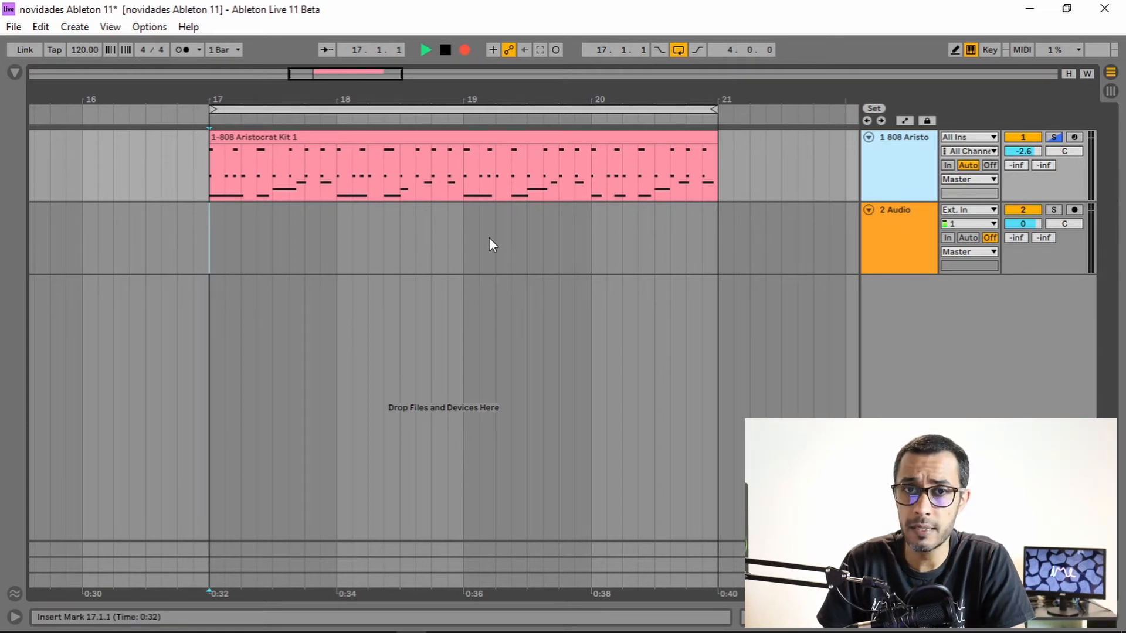
click(907, 241)
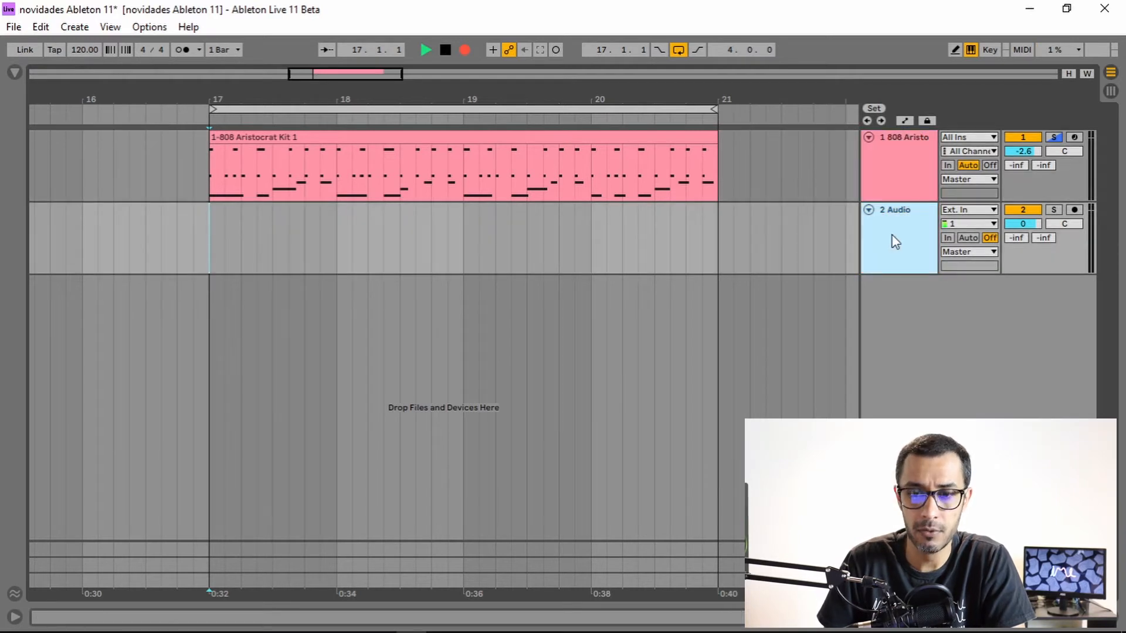
click(956, 211)
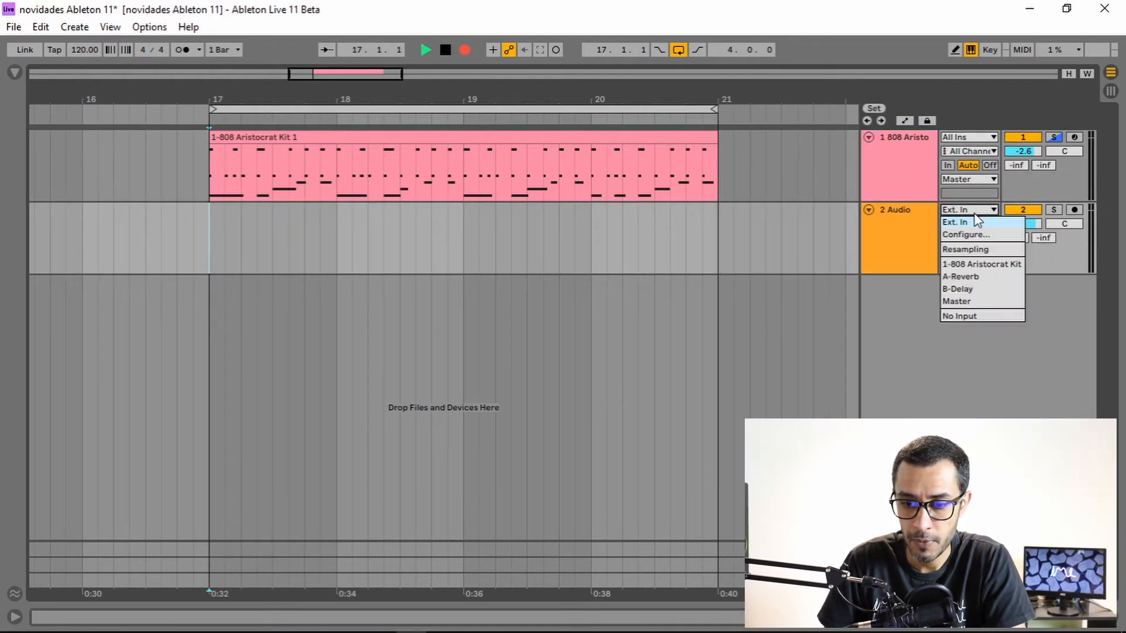
click(979, 259)
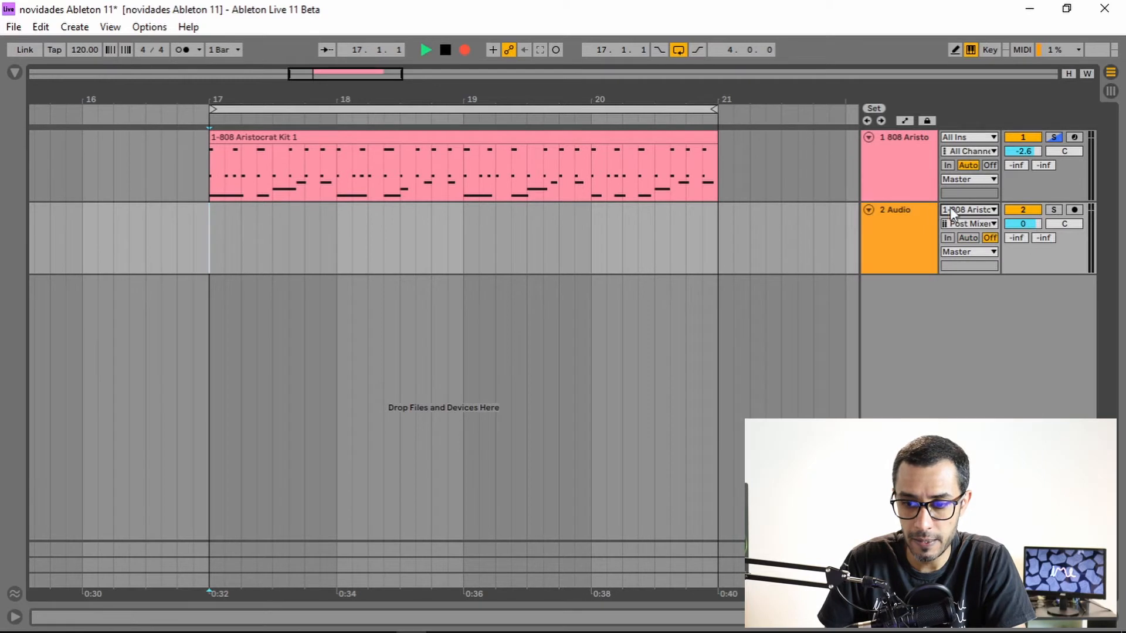
Arm the Audio track for recording and shorten the loop brace to bars 17 to 19.
click(1074, 210)
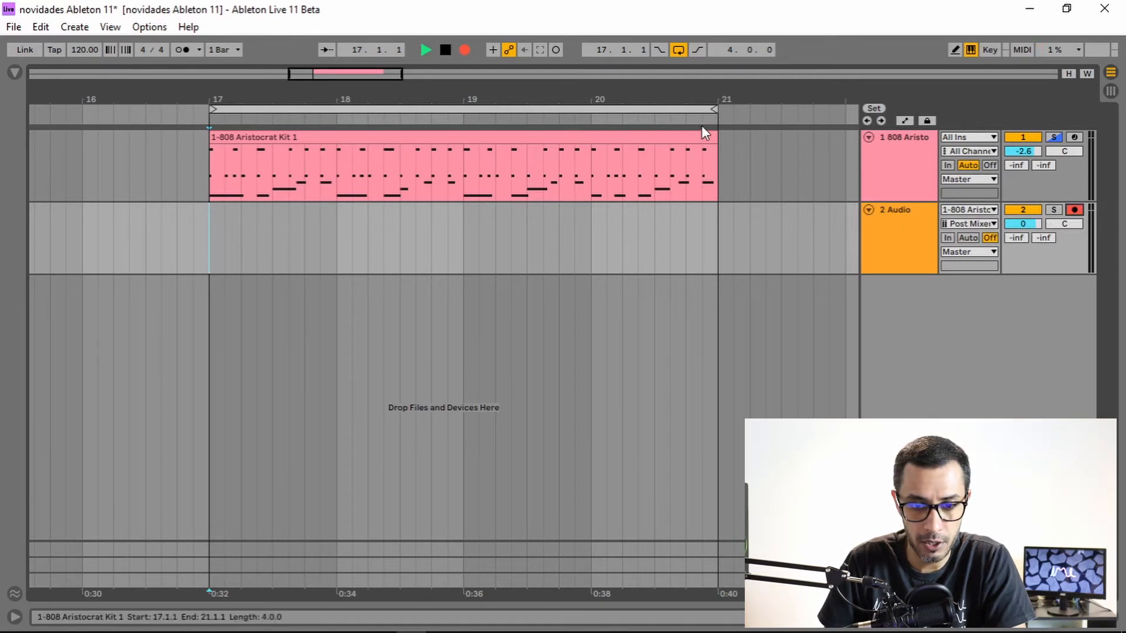
drag(716, 112, 469, 119)
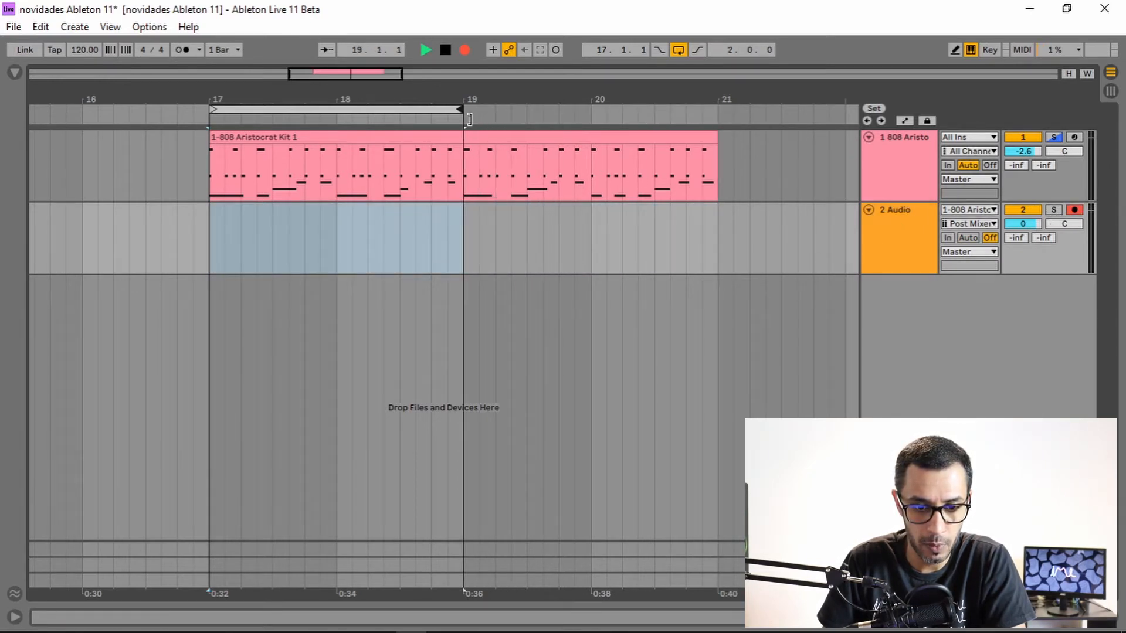
Record several looped takes of the 808 kit onto the Audio track from bar 17, trimming the last take to end at bar 19.
drag(357, 96, 482, 120)
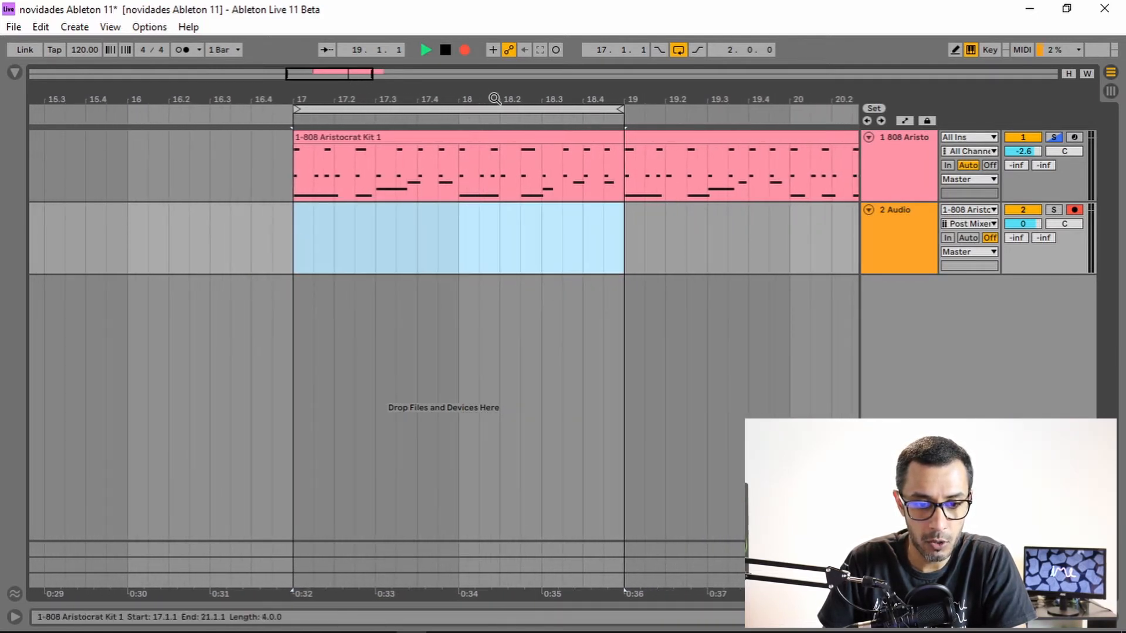
click(295, 244)
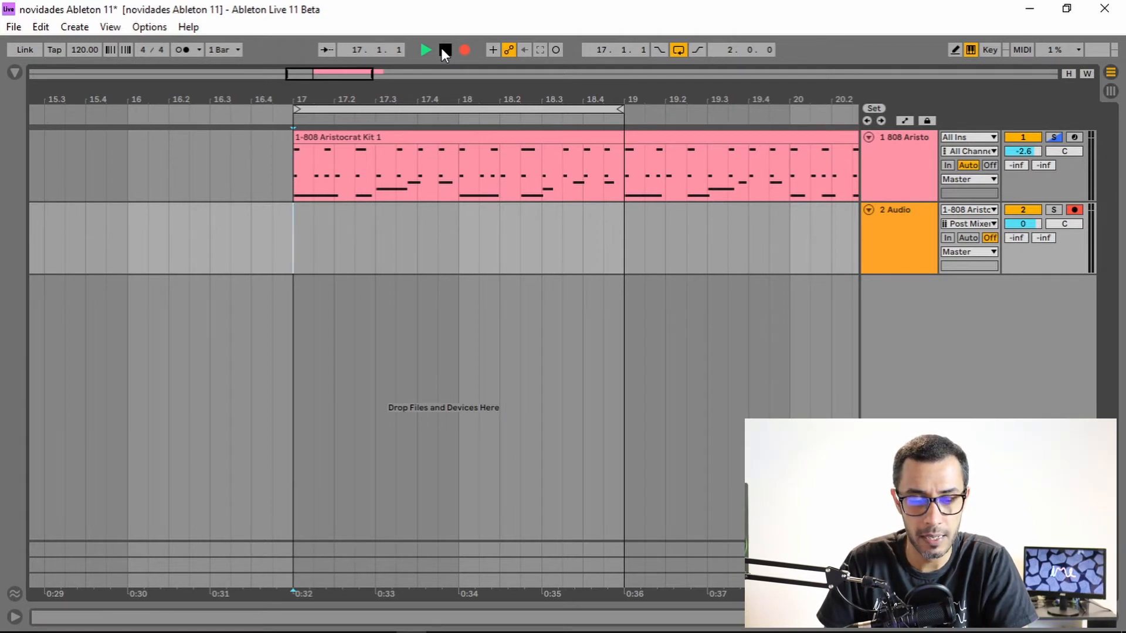
key(space)
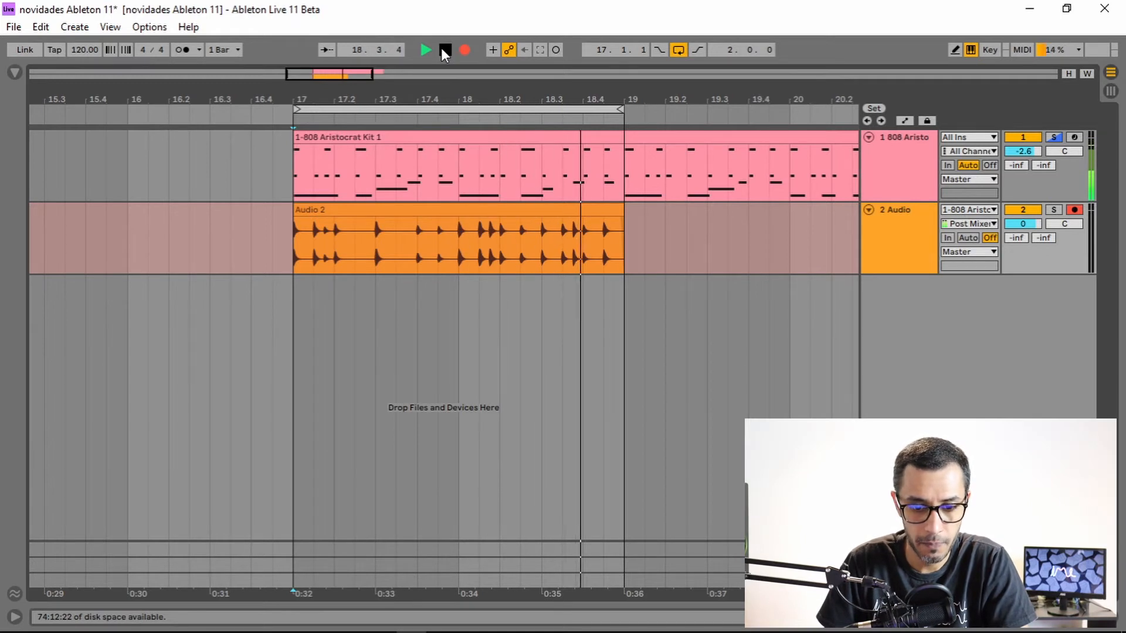
click(679, 49)
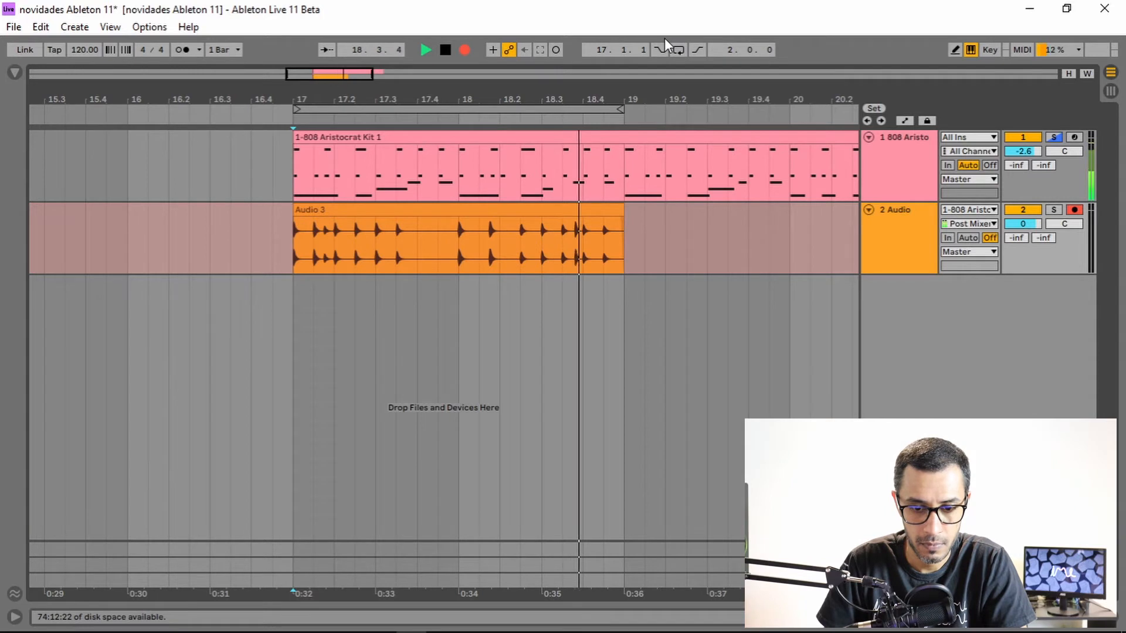
key(space)
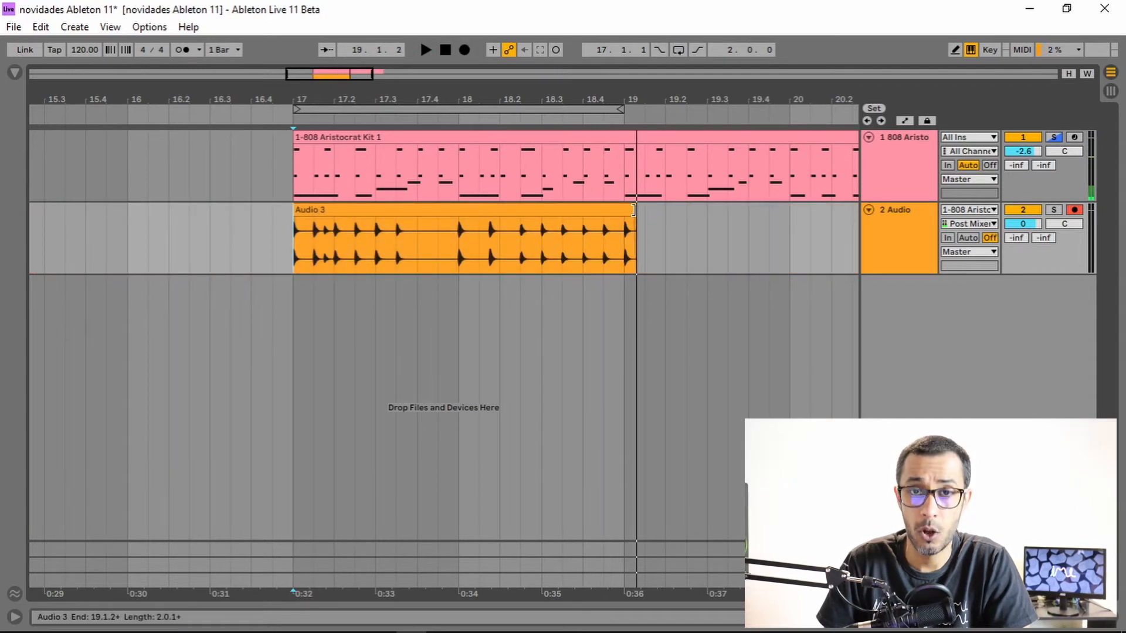
mouse_move(634, 212)
mouse_down()
mouse_move(624, 216)
mouse_move(644, 211)
mouse_move(634, 218)
mouse_up()
Show the Audio track's take lanes.
right_click(879, 230)
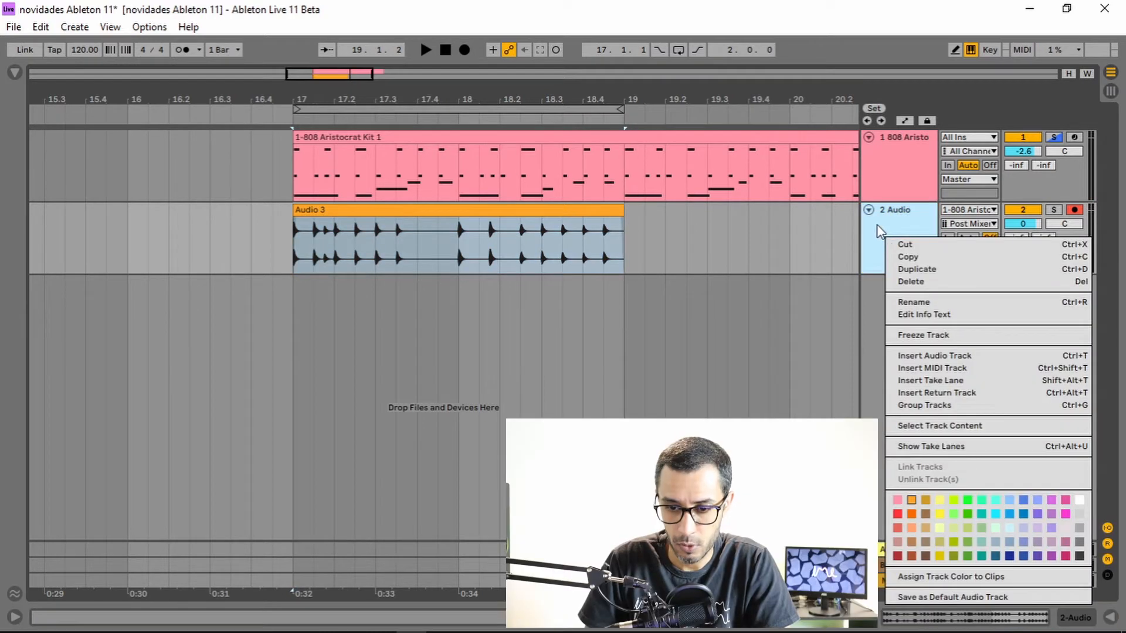
click(928, 447)
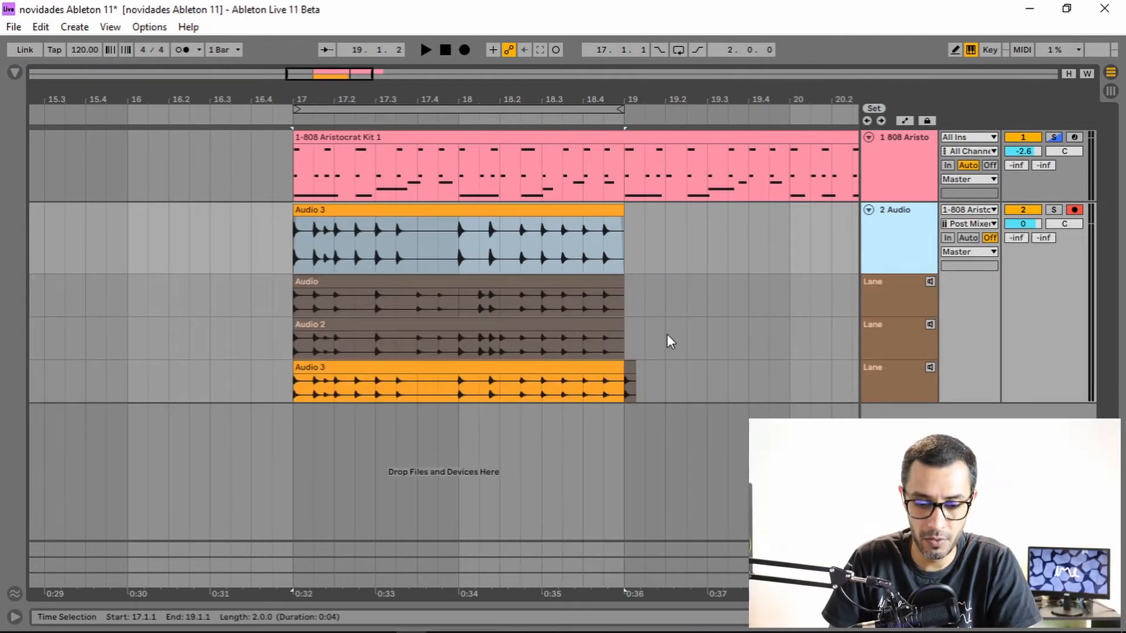
click(625, 380)
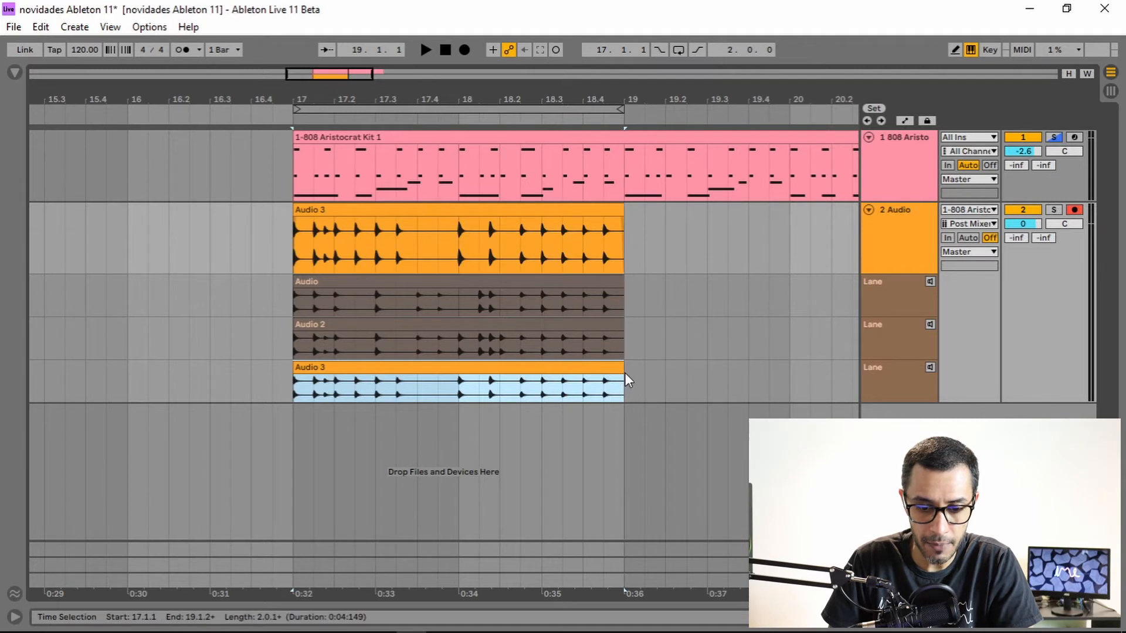
In draw mode, comp the takes by painting segments from the first, second and third take lanes between bars 17 and 19.
drag(434, 103, 387, 367)
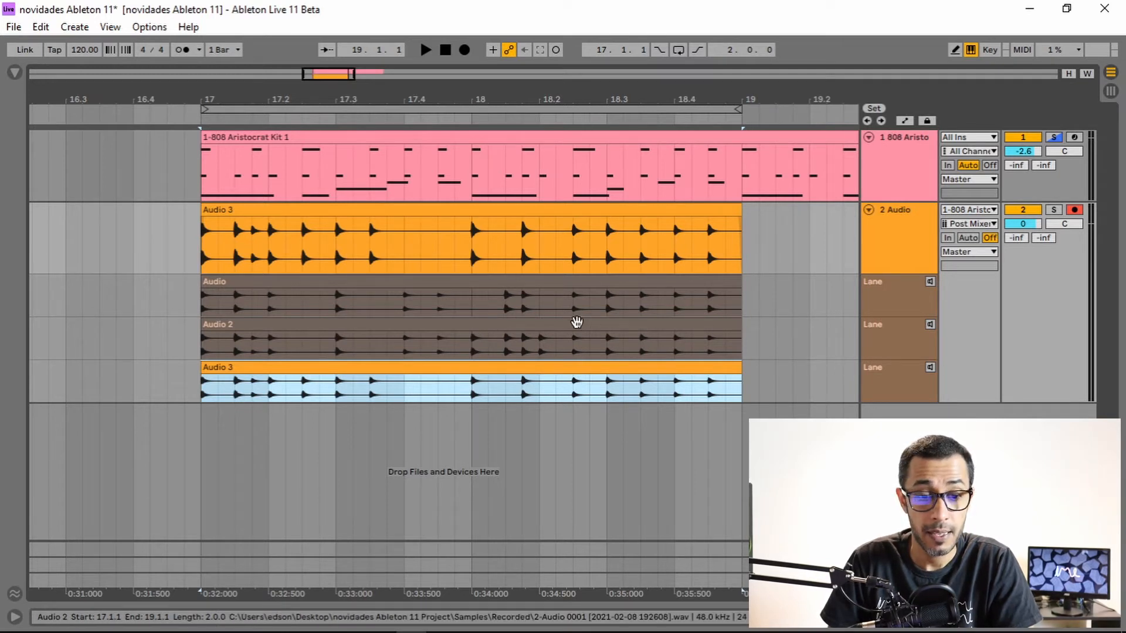
drag(205, 307, 268, 305)
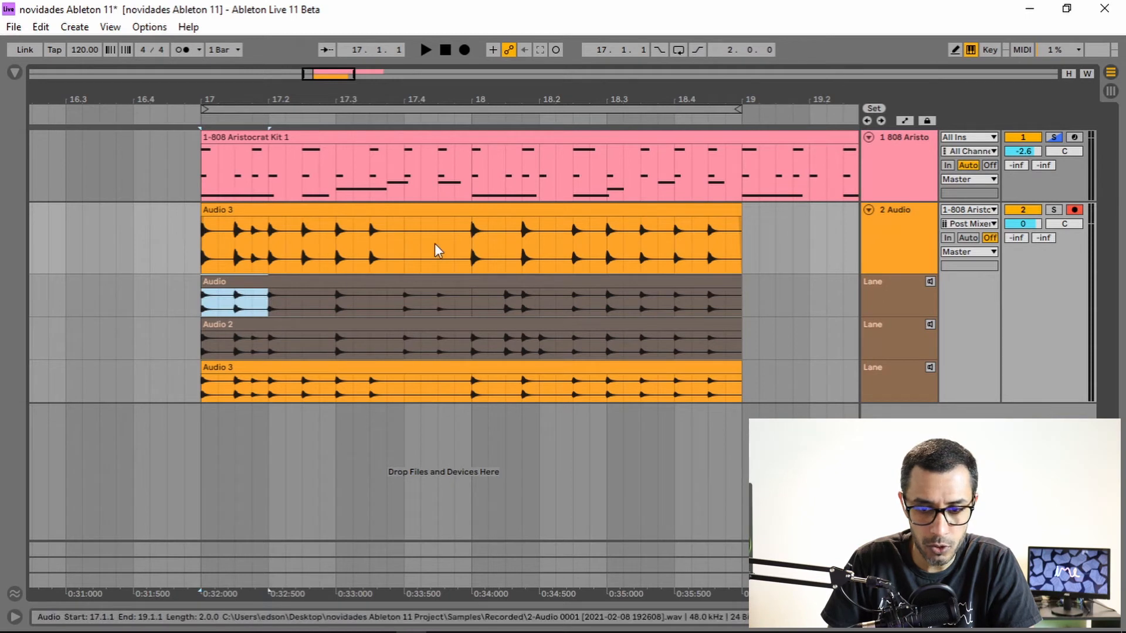
click(955, 50)
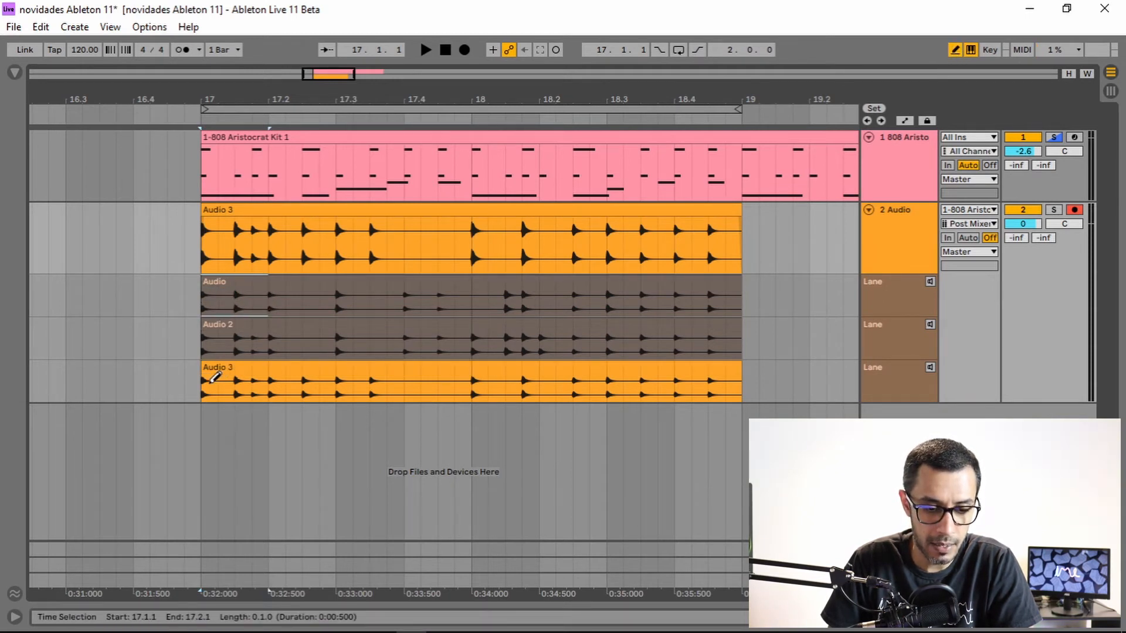
drag(205, 294, 279, 293)
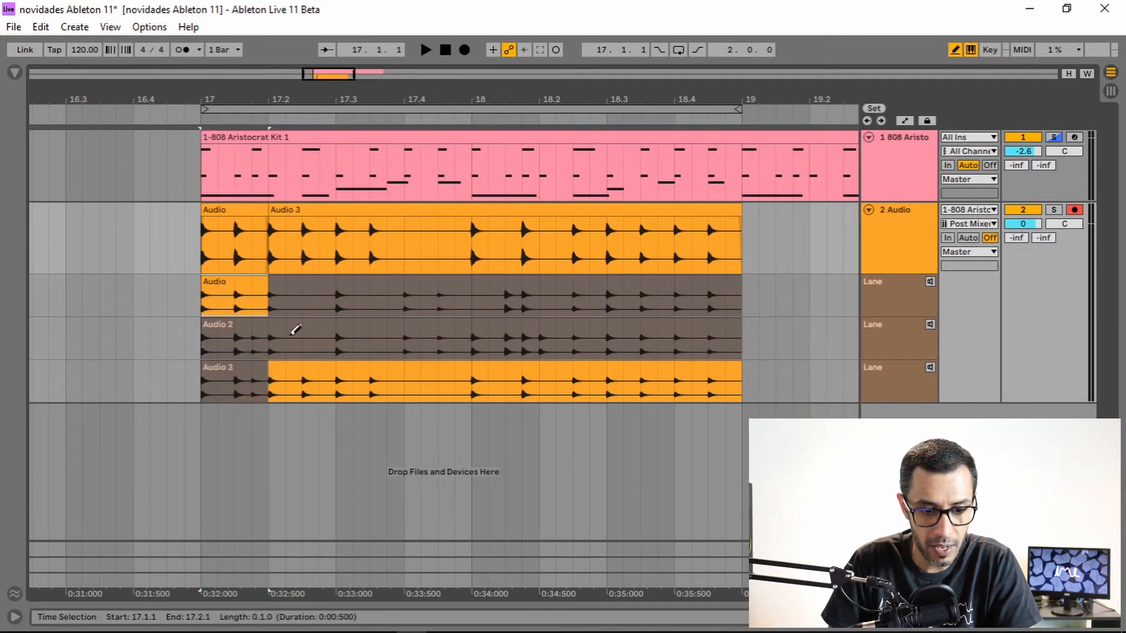
drag(270, 379, 339, 378)
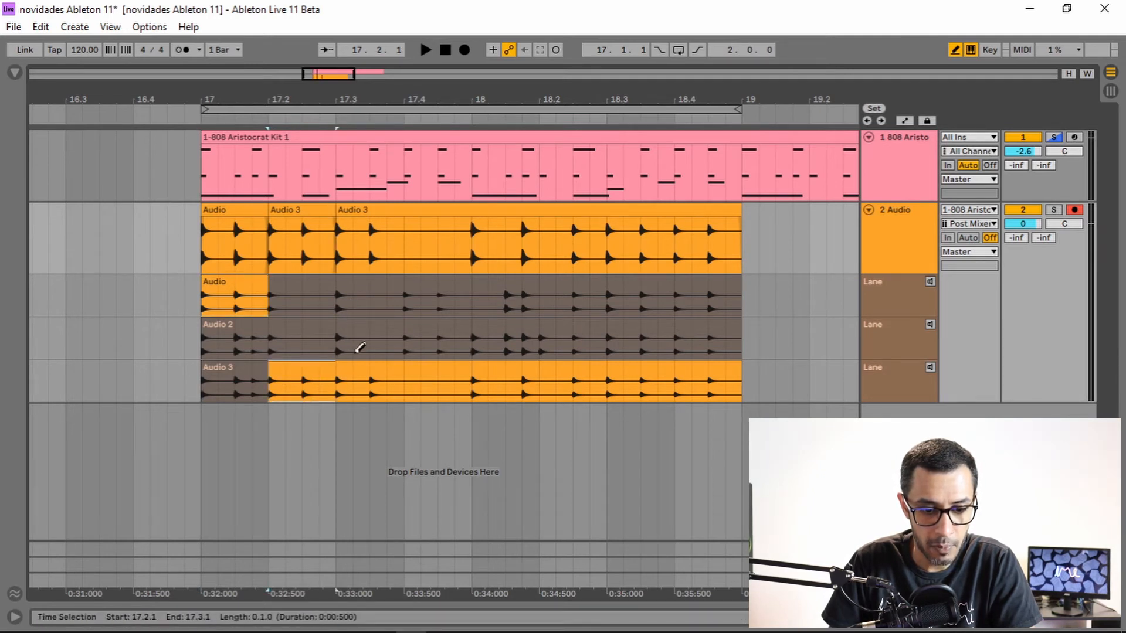
drag(339, 333, 480, 334)
mouse_move(478, 296)
mouse_down()
mouse_move(631, 316)
mouse_move(678, 344)
mouse_move(744, 346)
mouse_up()
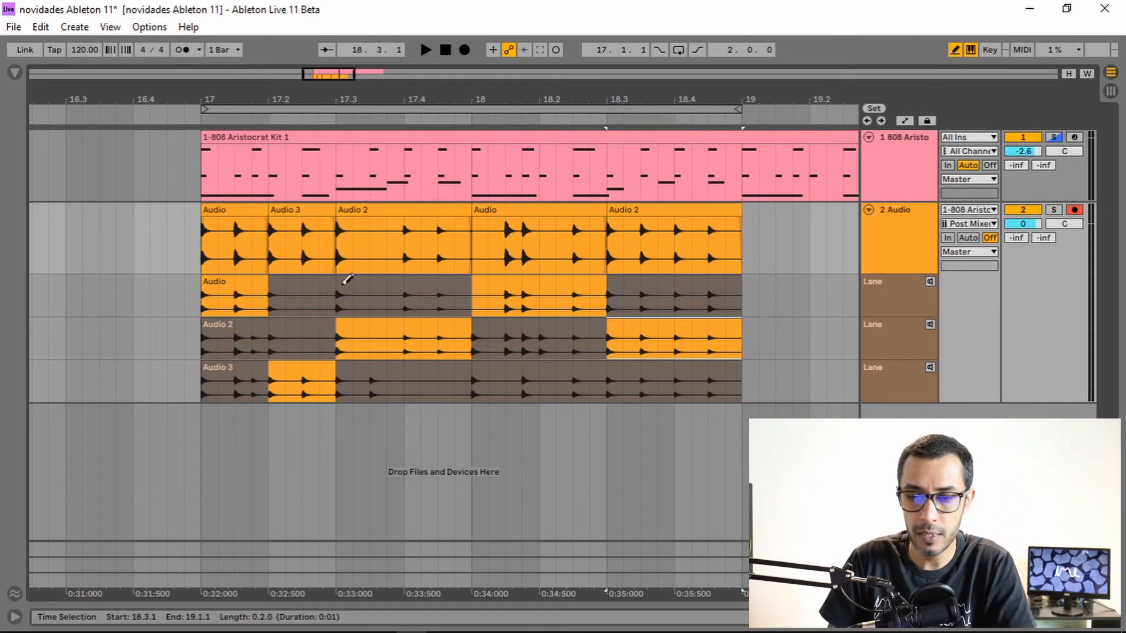
Audition the first and second take lanes individually.
right_click(913, 262)
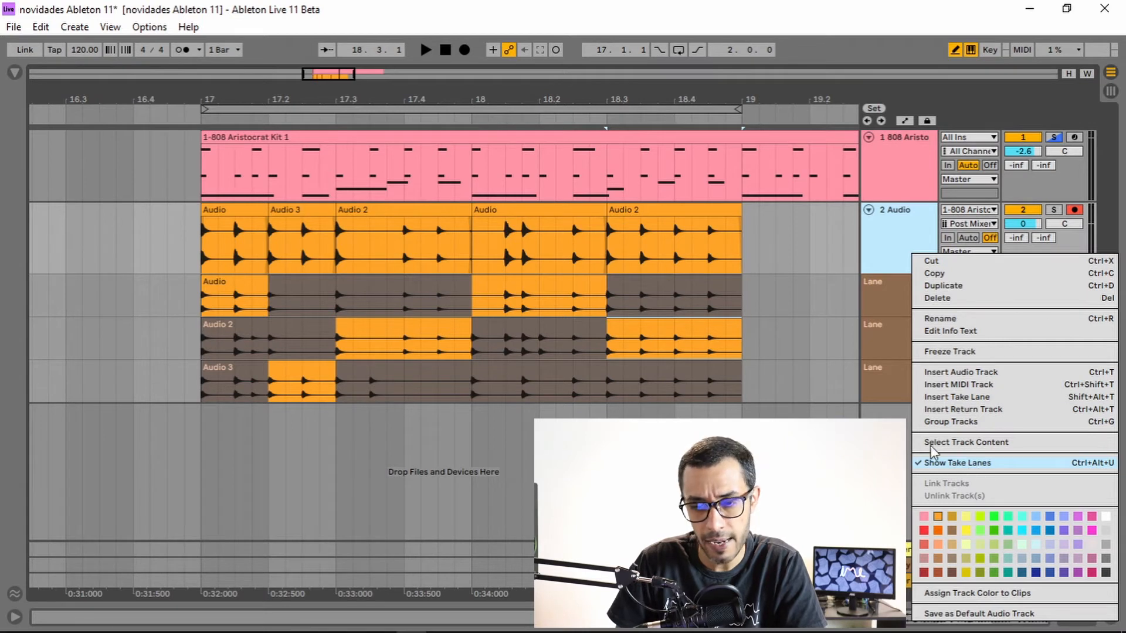
click(898, 258)
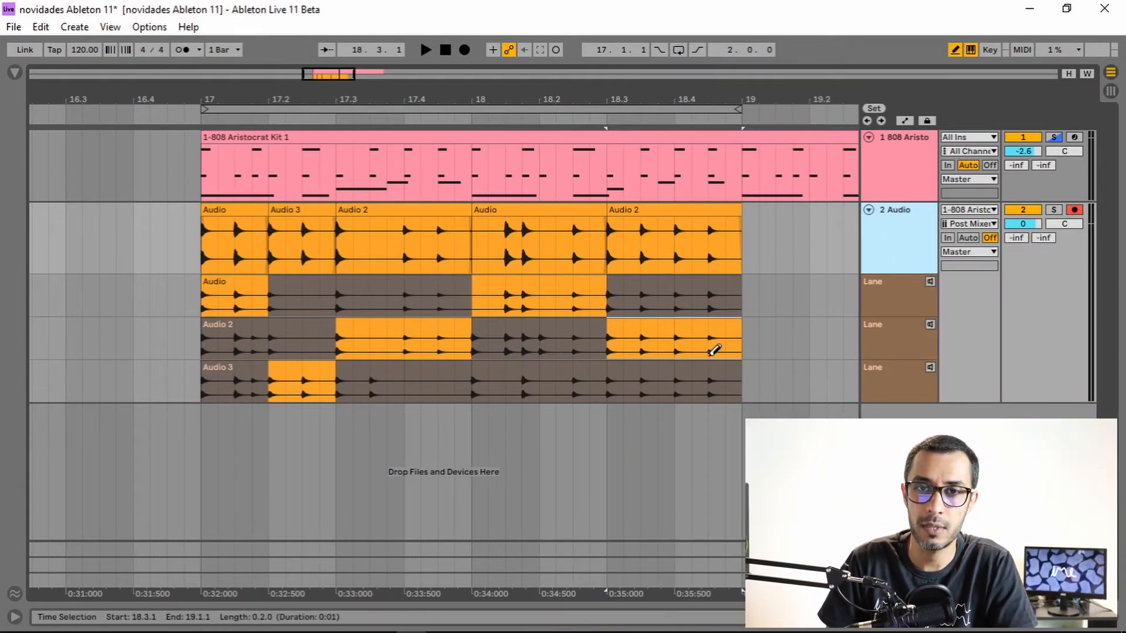
click(898, 289)
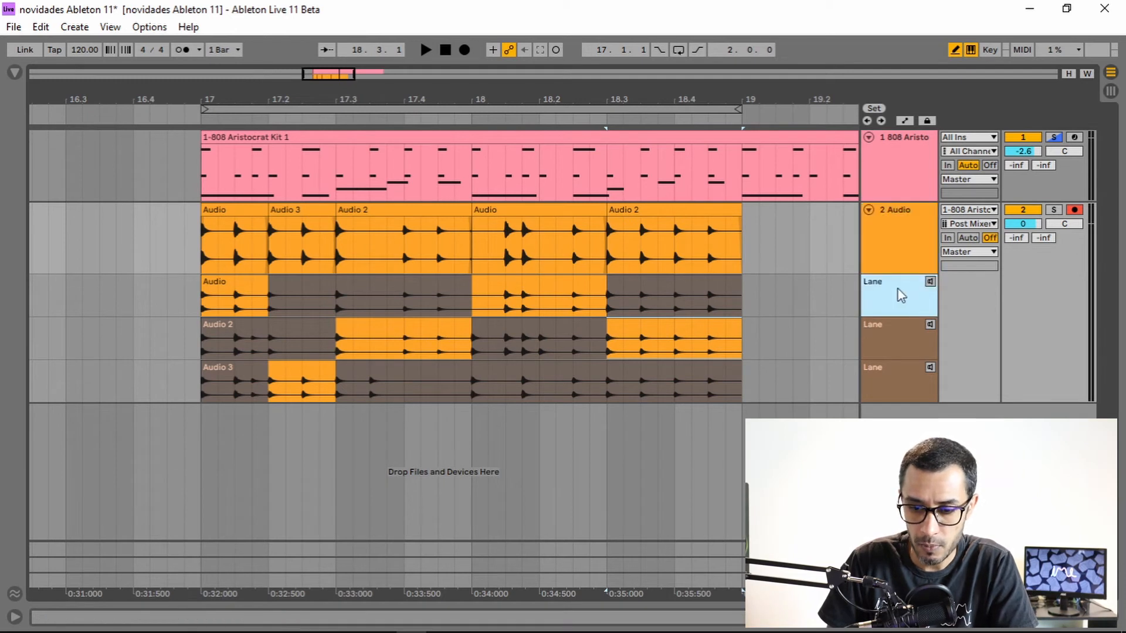
click(930, 282)
click(930, 324)
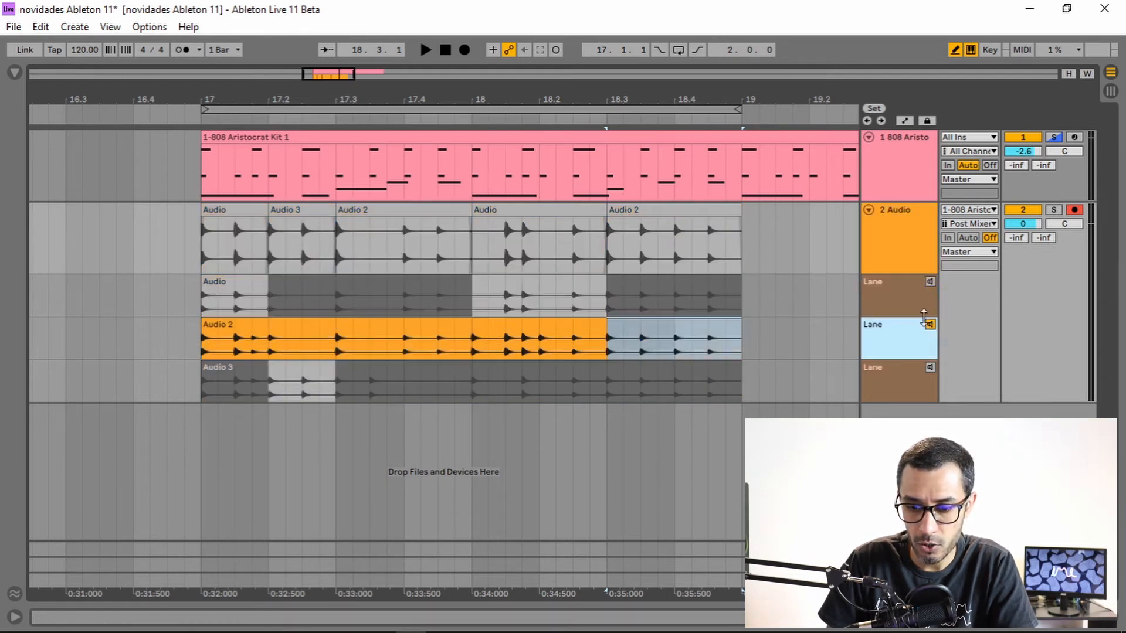
click(930, 325)
click(900, 259)
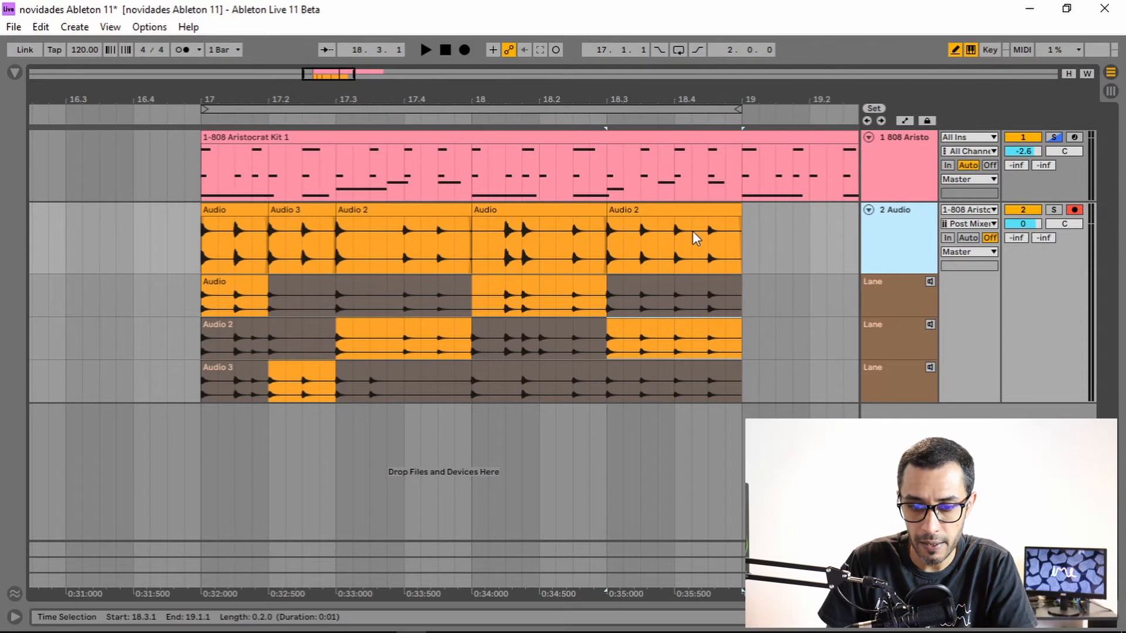
Select all the comped clips on the Audio track and consolidate them into a single clip.
right_click(888, 298)
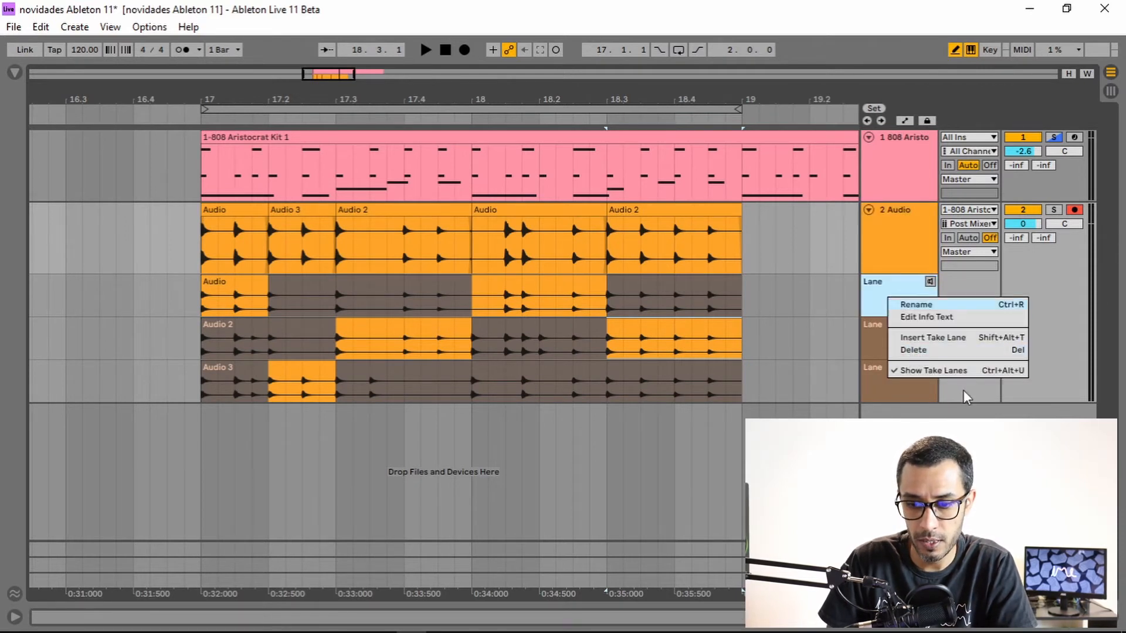
click(683, 209)
click(679, 209)
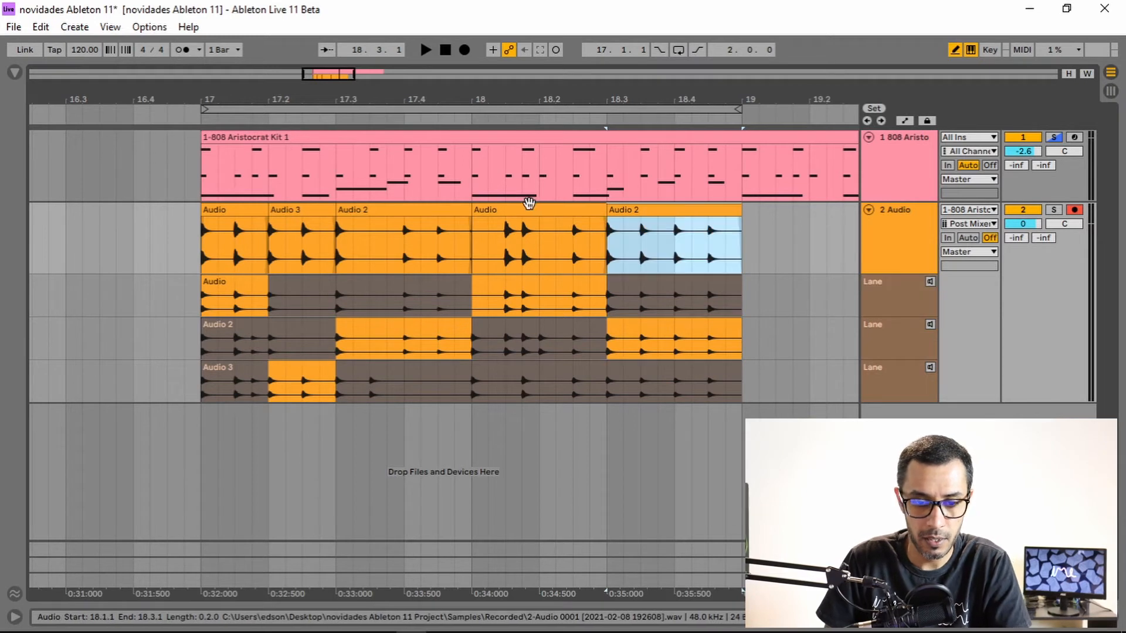
shift+click(246, 205)
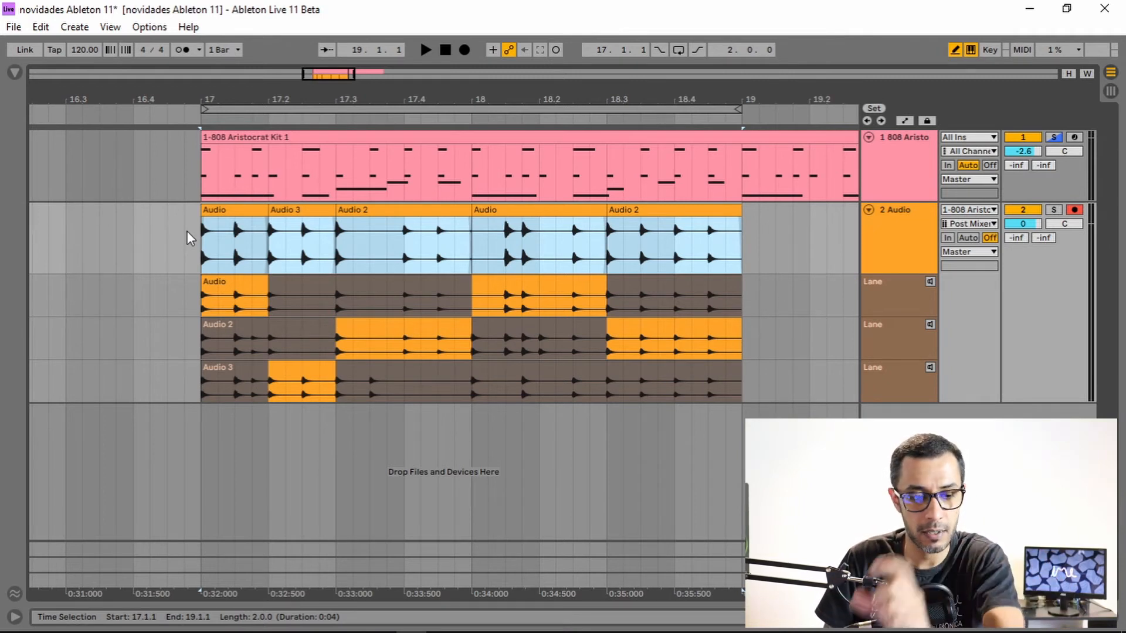
click(223, 245)
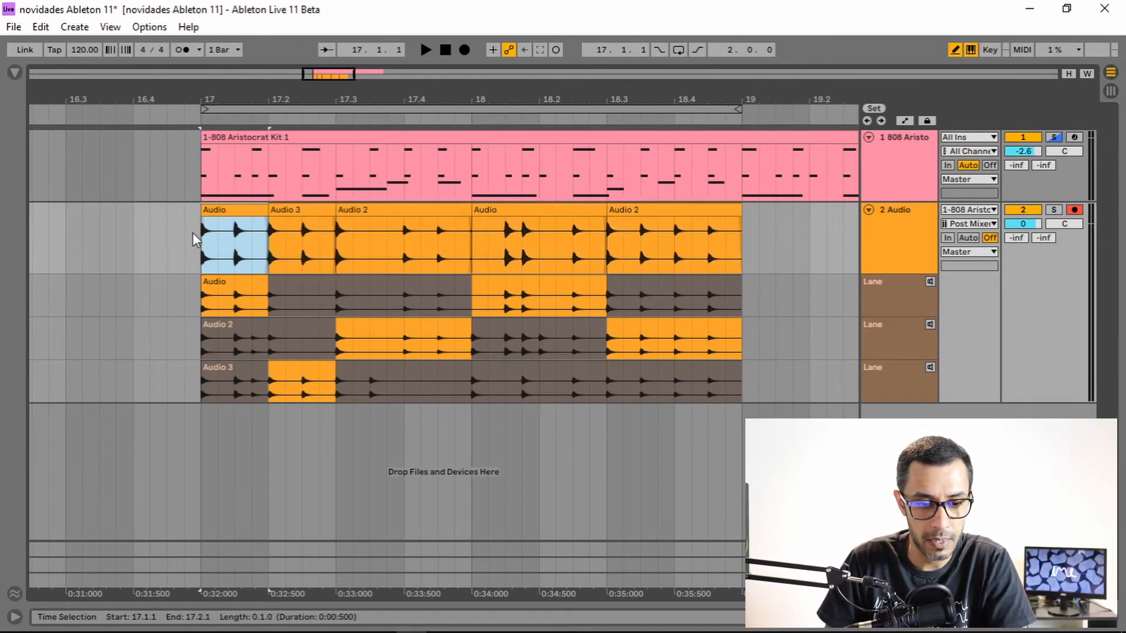
click(301, 231)
click(242, 214)
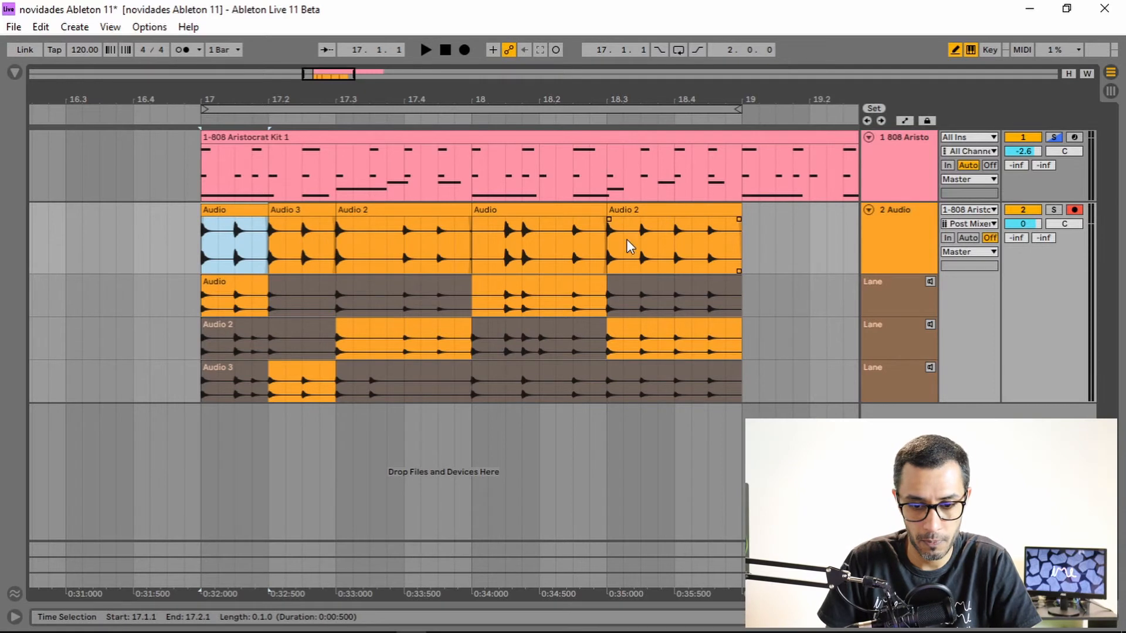
shift+click(647, 212)
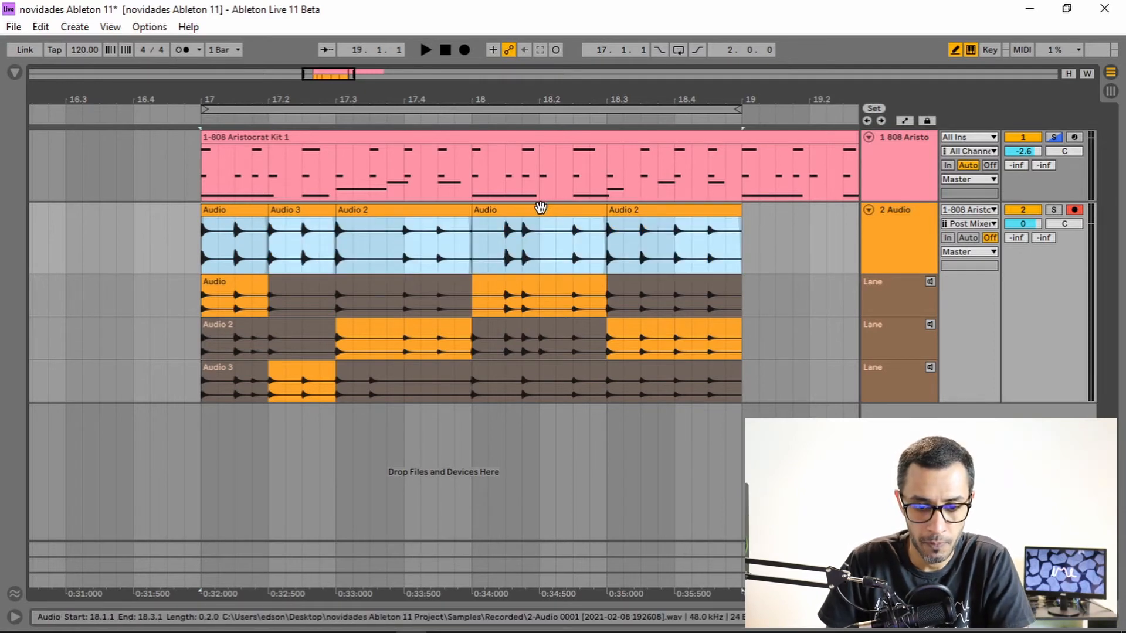
right_click(539, 212)
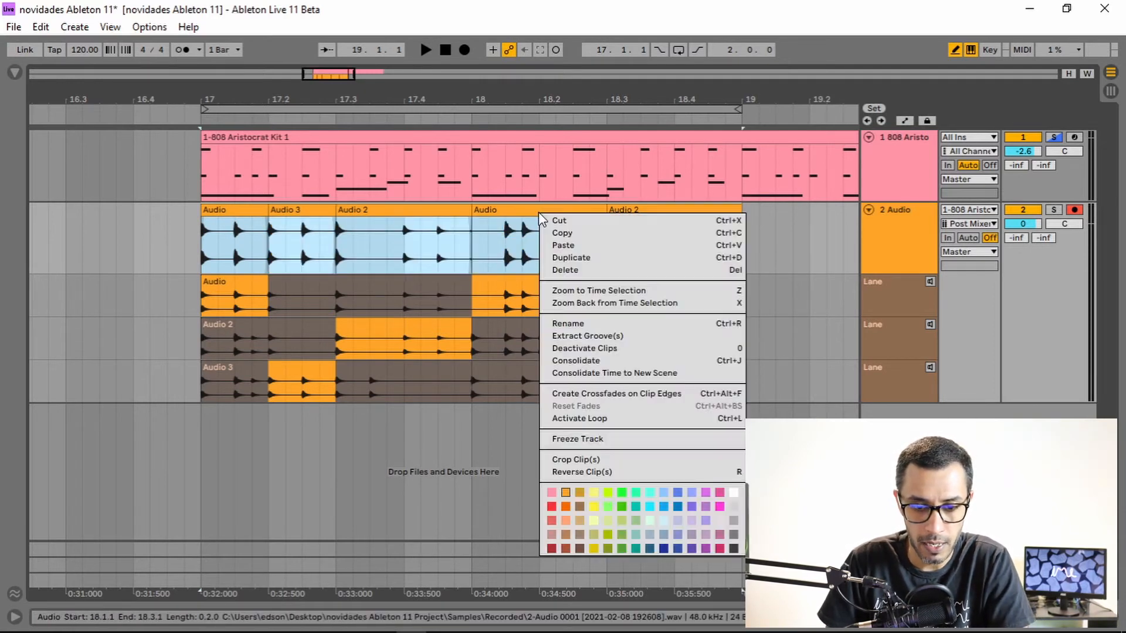
click(585, 360)
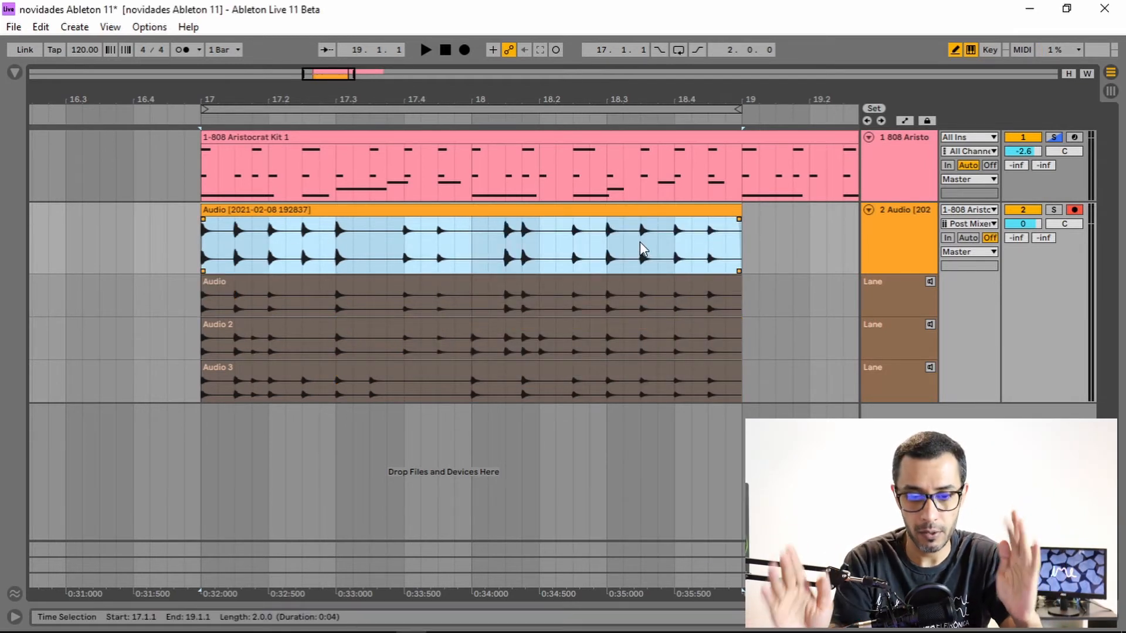
click(496, 228)
drag(496, 100, 497, 79)
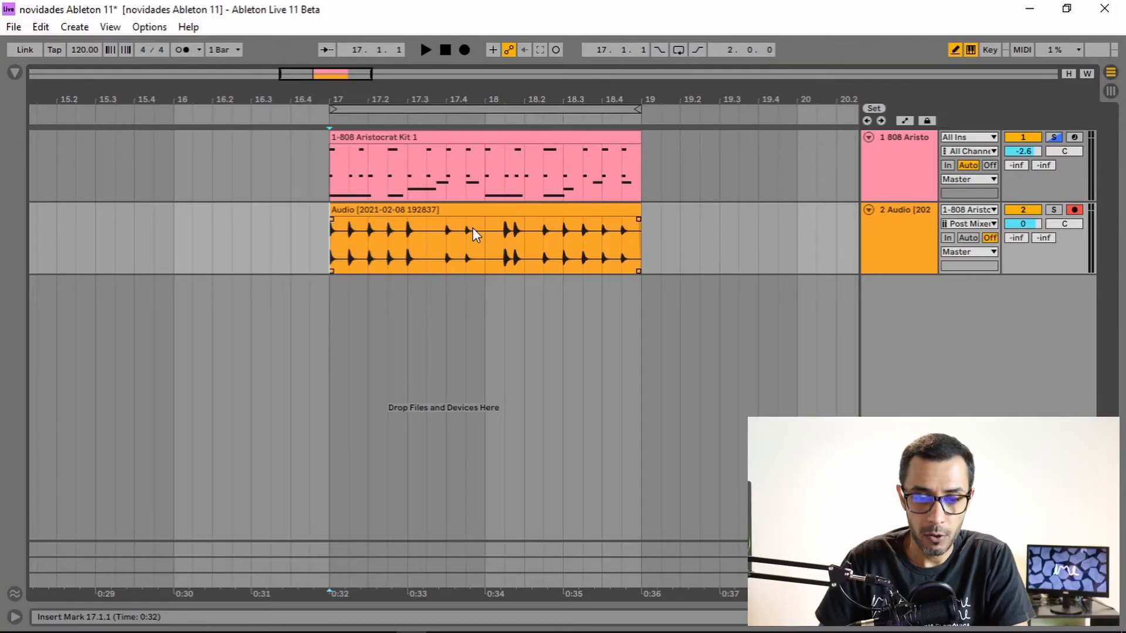
click(906, 240)
click(893, 191)
click(898, 235)
click(903, 180)
click(896, 249)
click(904, 183)
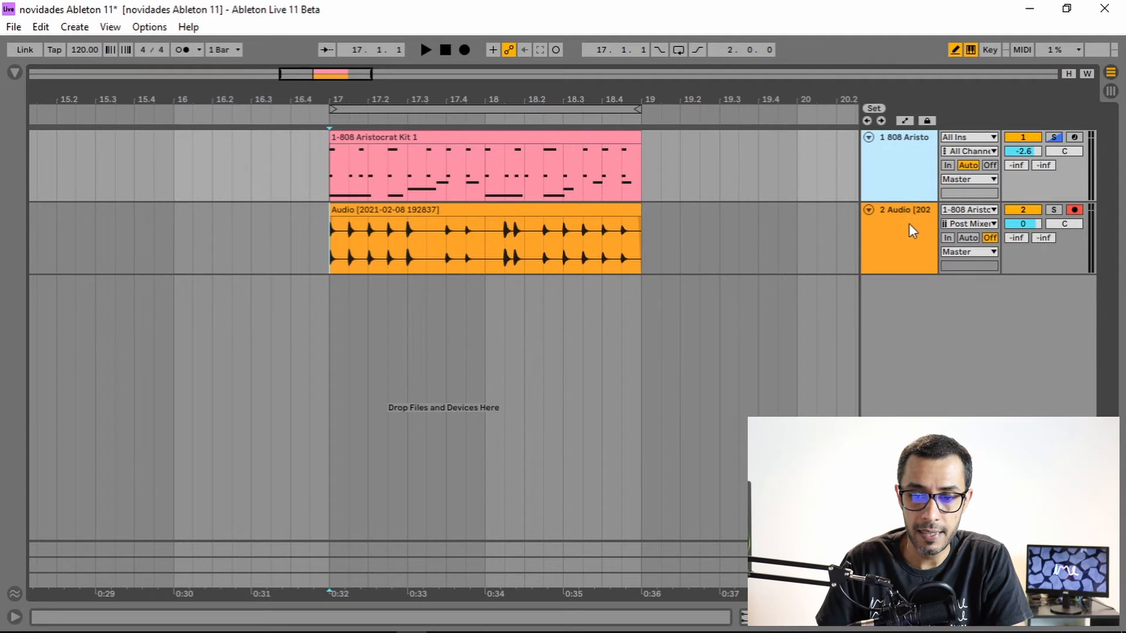
click(909, 225)
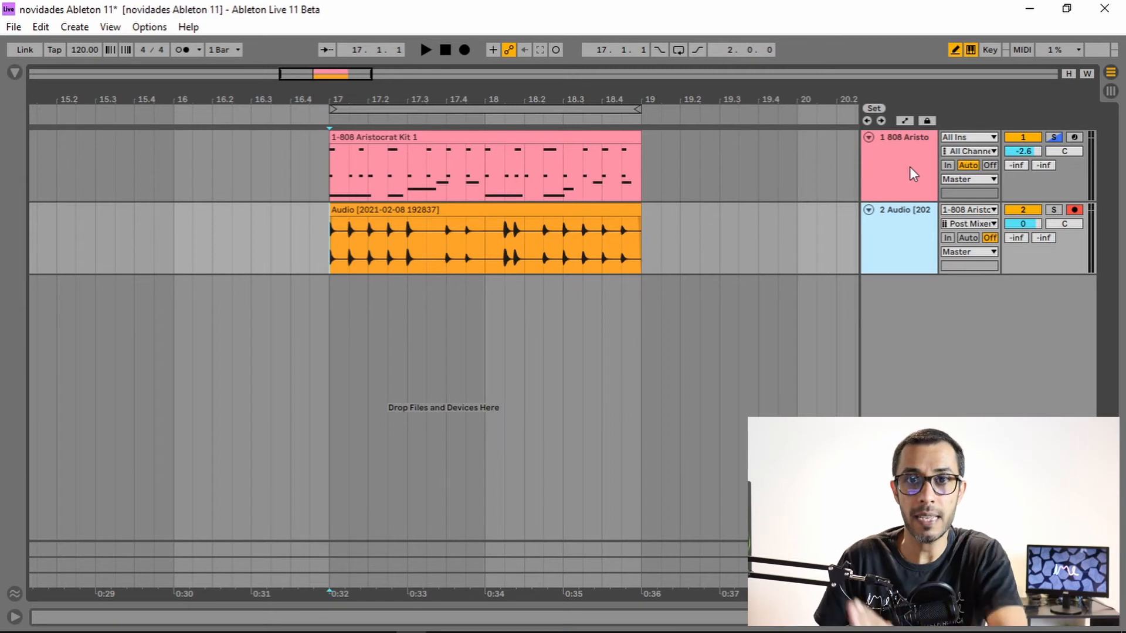
click(893, 149)
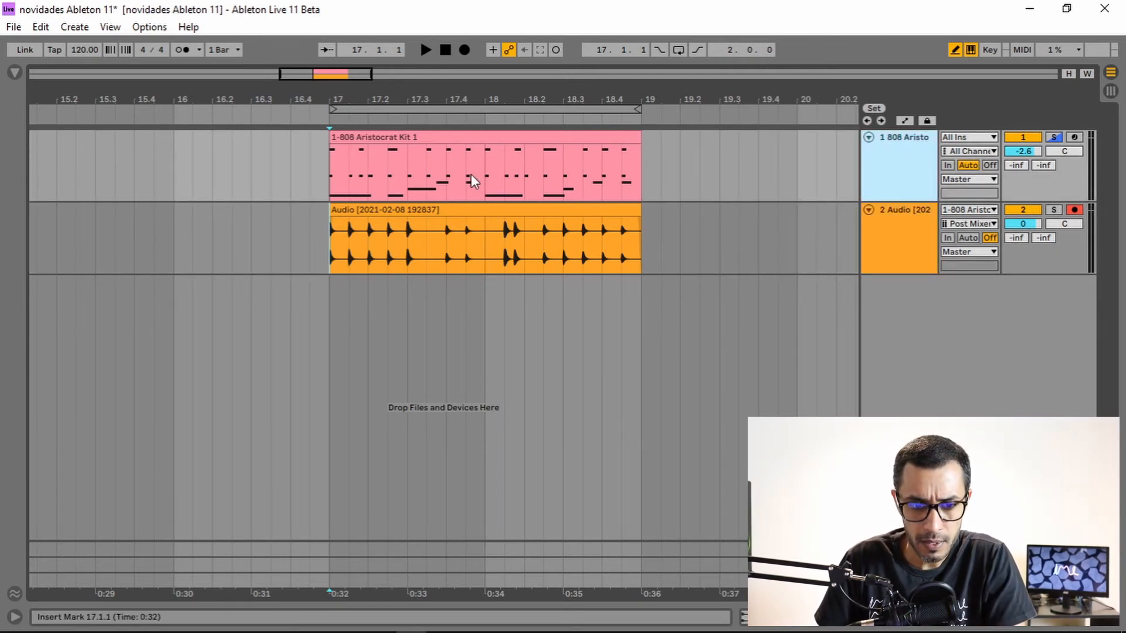
drag(445, 169, 483, 166)
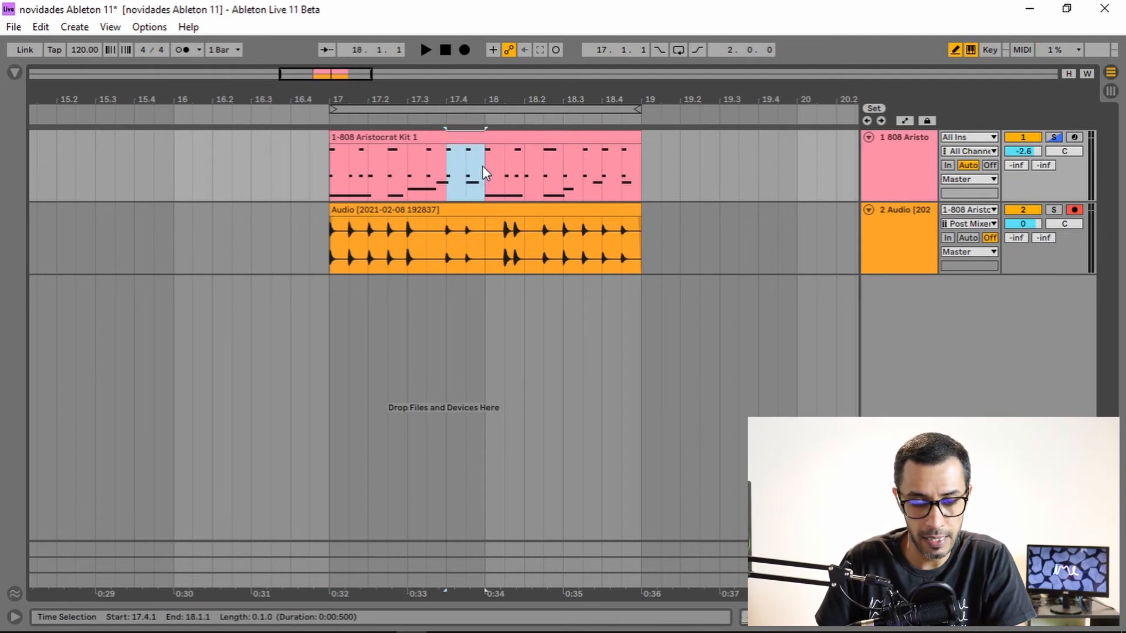
click(455, 160)
mouse_move(448, 161)
mouse_down()
mouse_move(477, 164)
mouse_move(459, 170)
mouse_up()
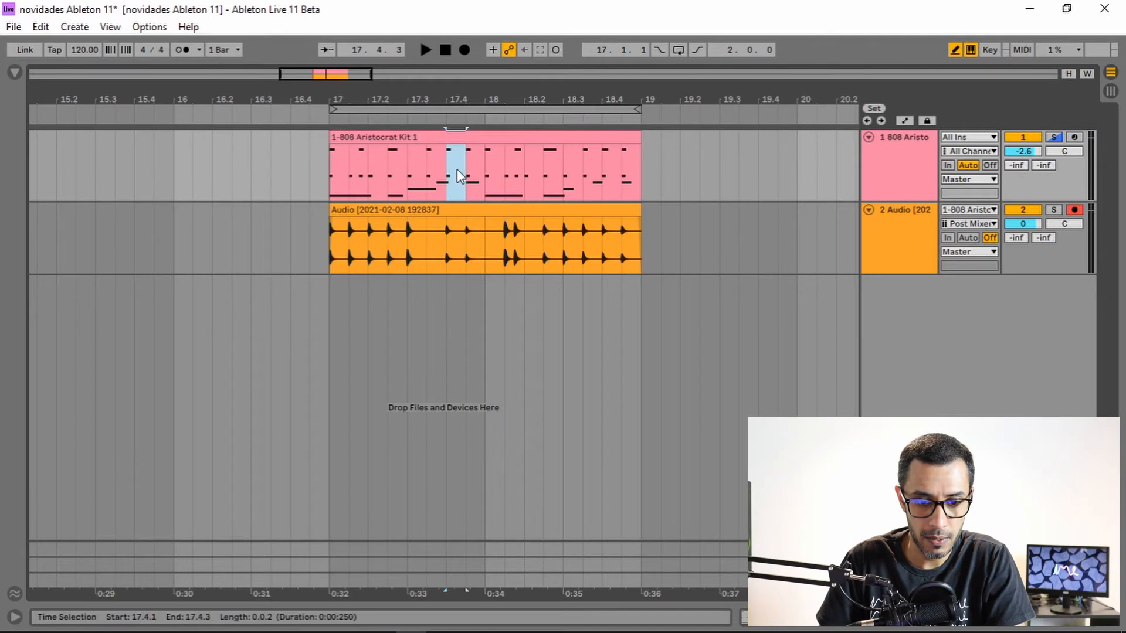
key(ctrl+e)
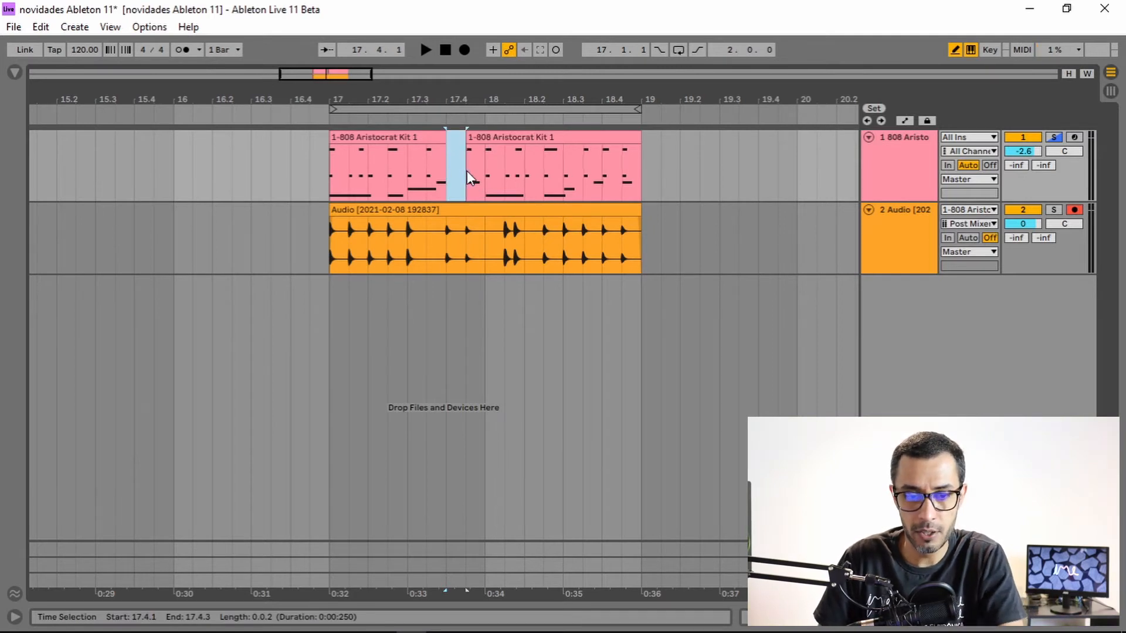
key(ctrl+z)
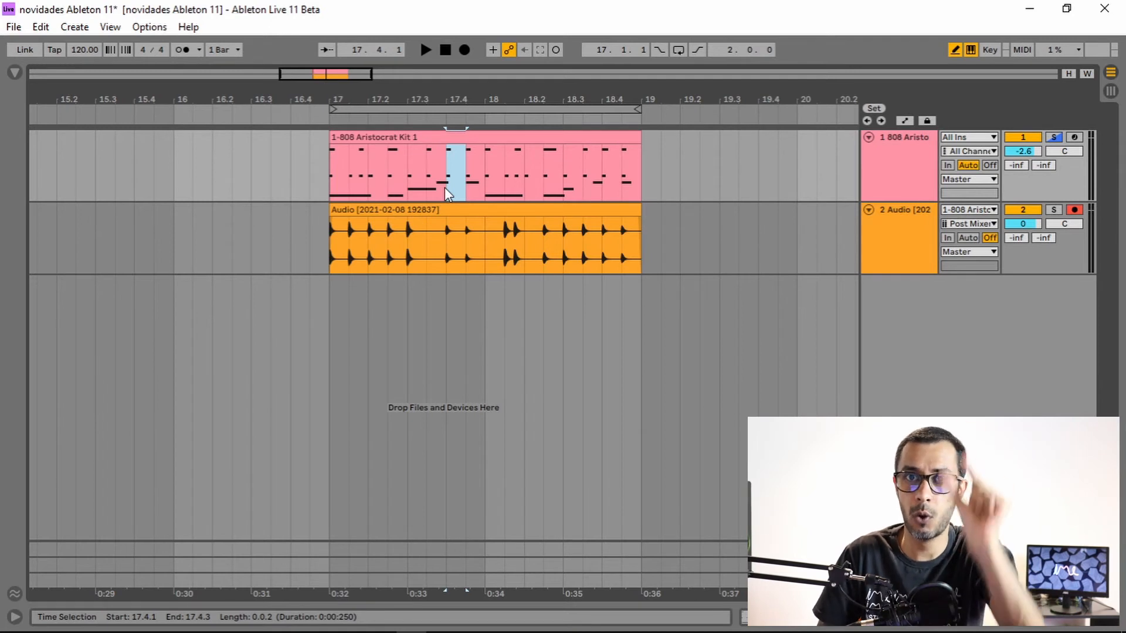
Select both the 808 and Audio tracks and link them together.
click(883, 157)
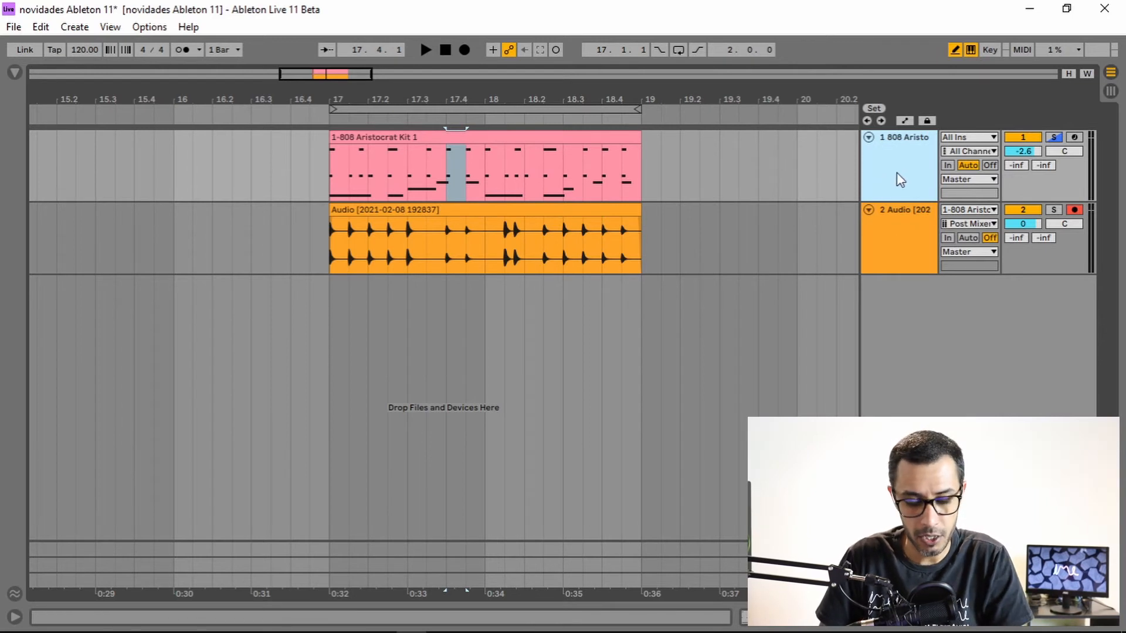
click(910, 238)
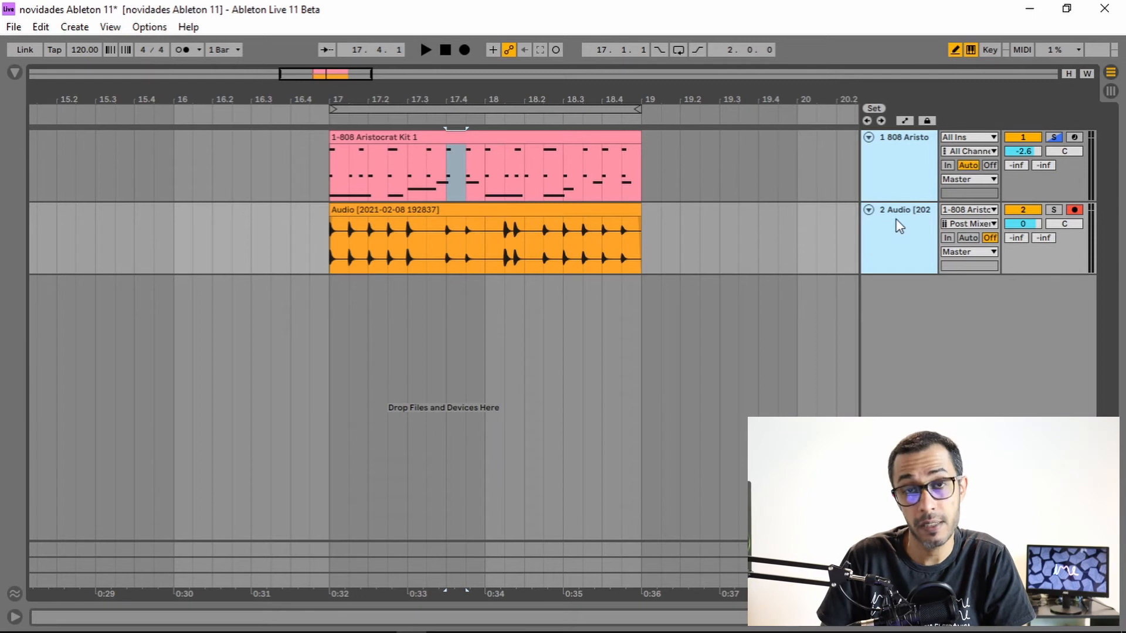
right_click(903, 183)
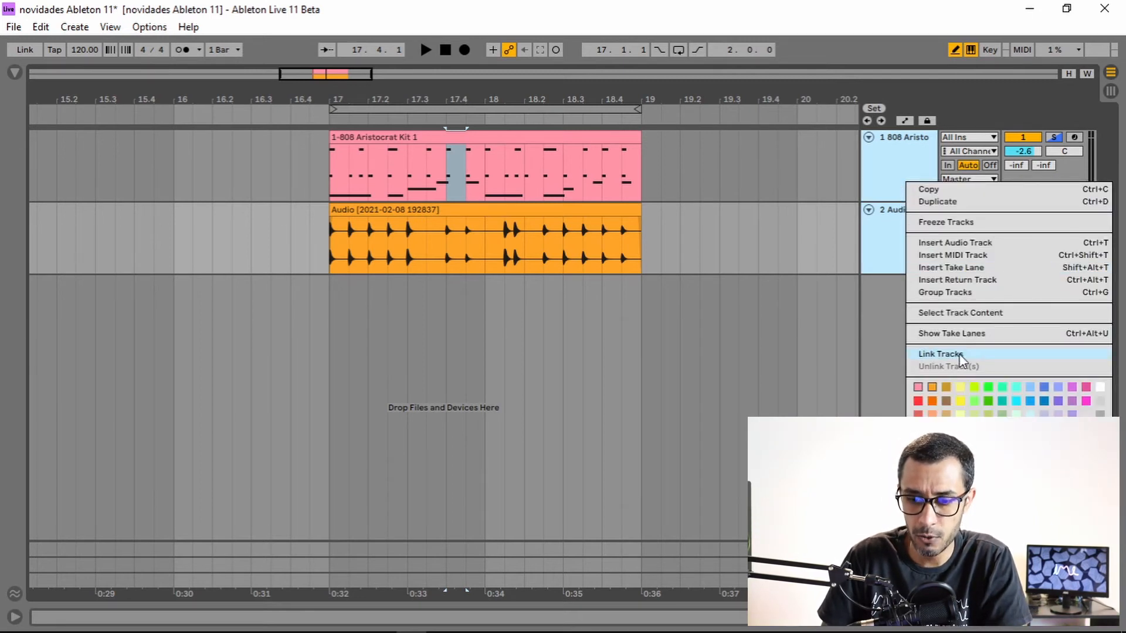
click(927, 355)
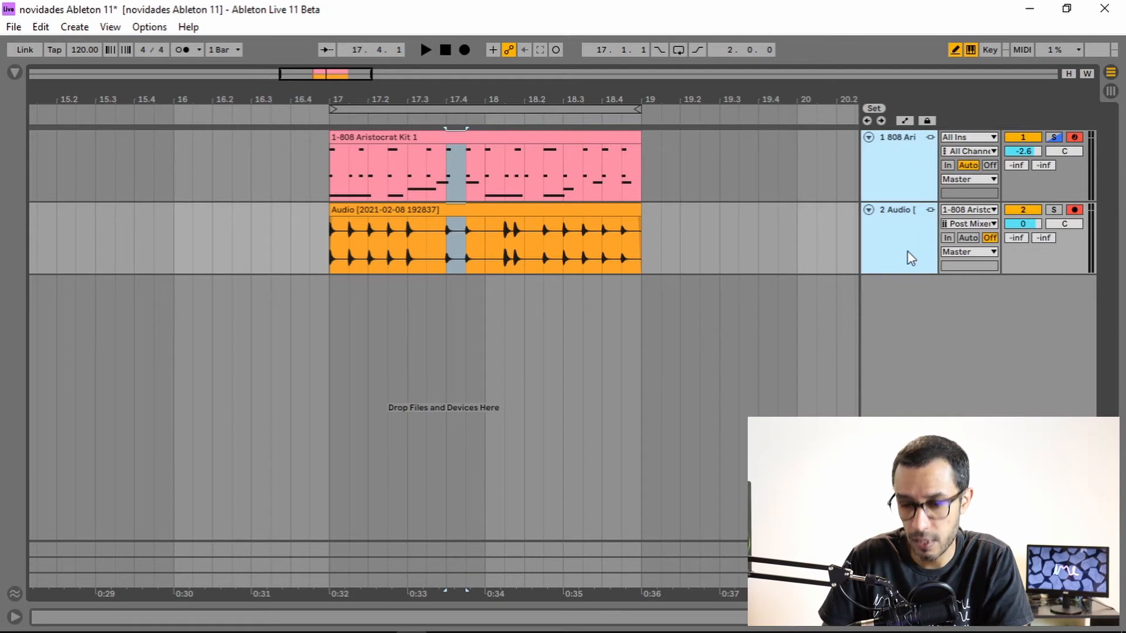
Select the range from 17.4.3 to 18.1.1 across the linked tracks and delete it from both clips.
click(525, 192)
click(447, 170)
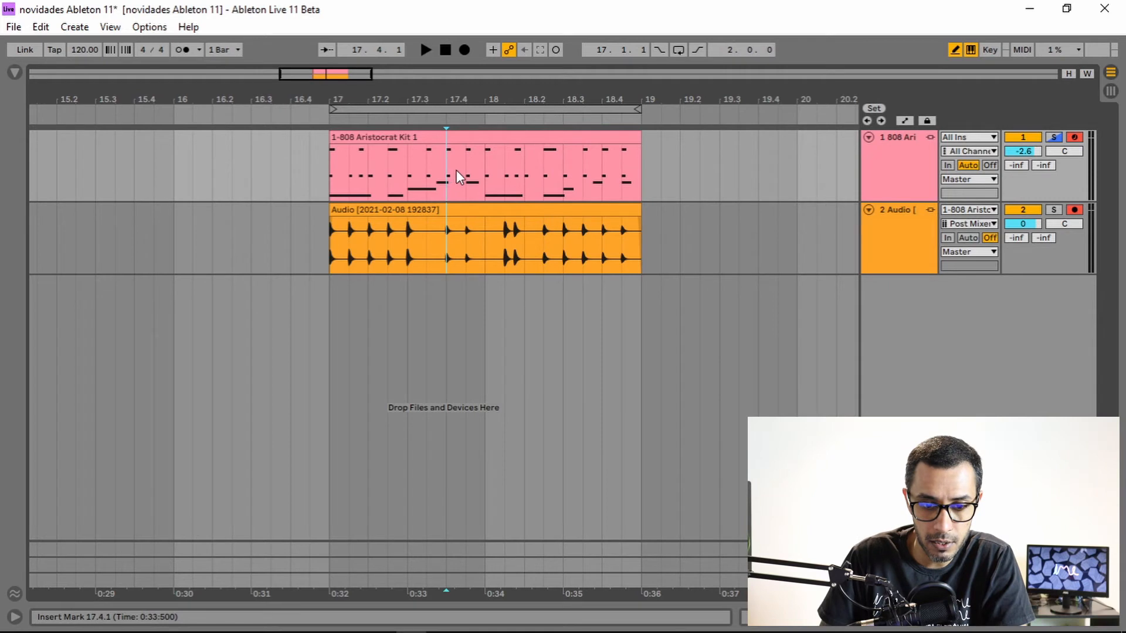
drag(456, 170, 462, 170)
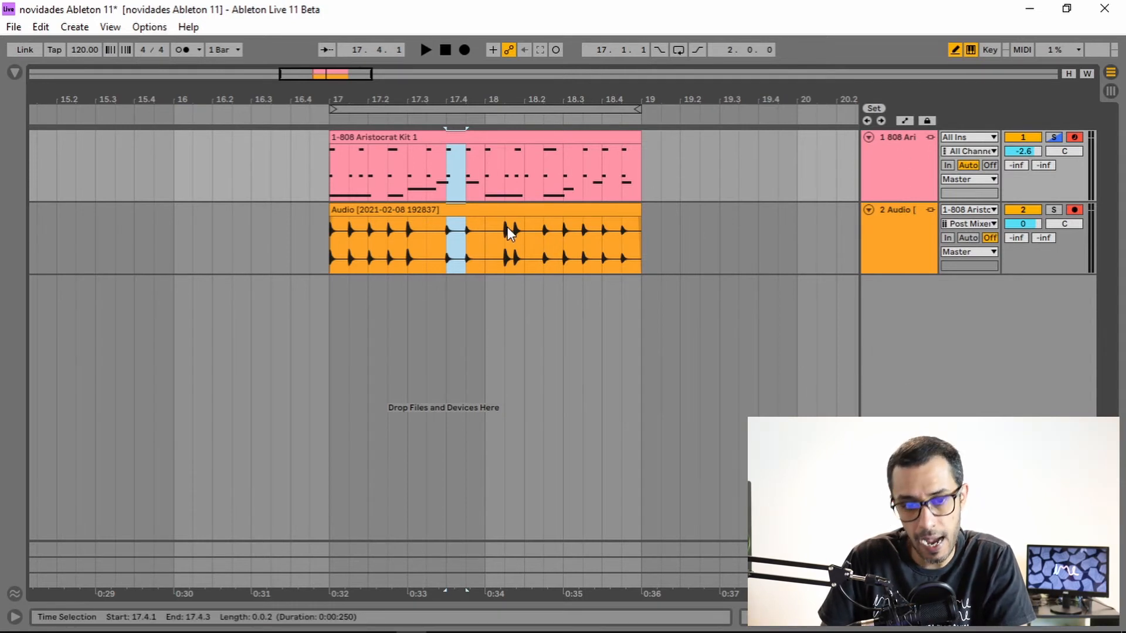
drag(442, 172, 487, 177)
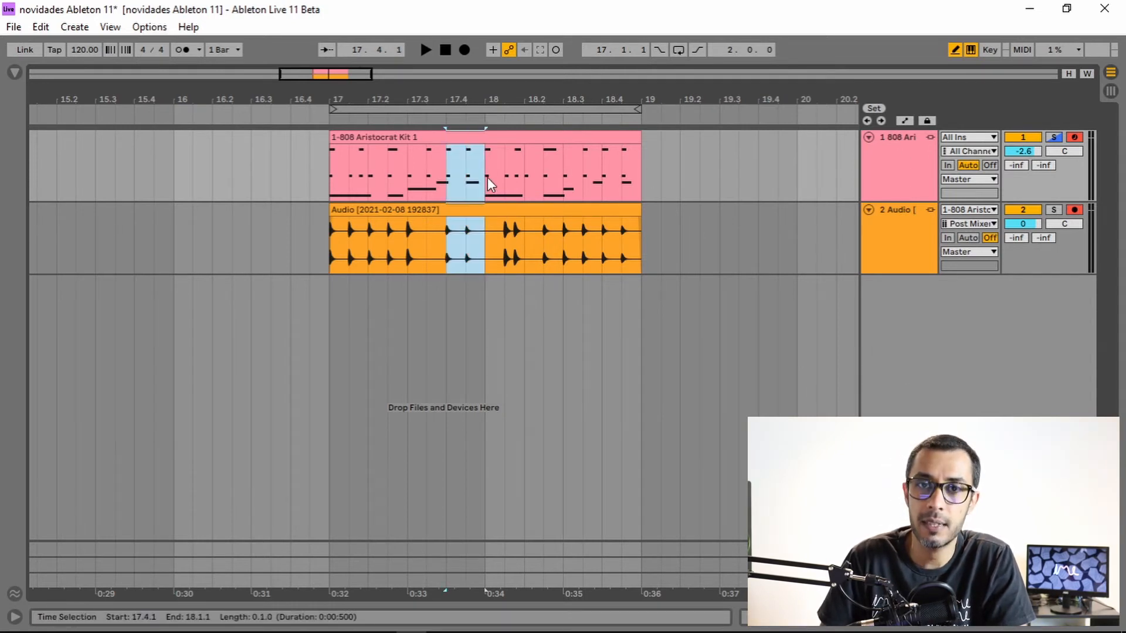
click(489, 171)
drag(469, 170, 480, 171)
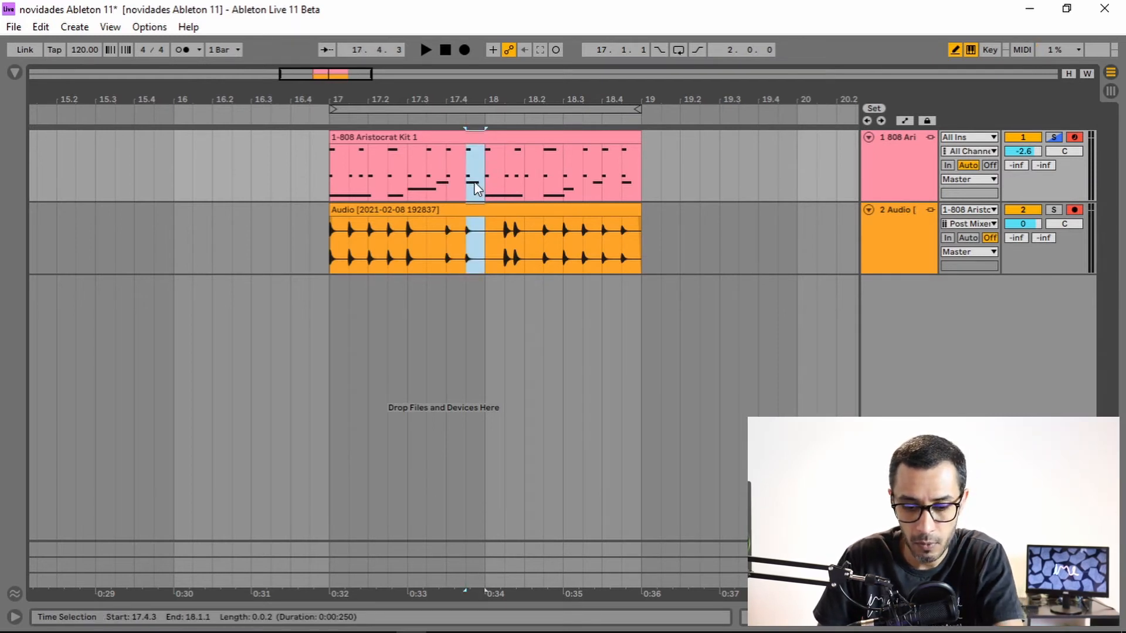
key(Delete)
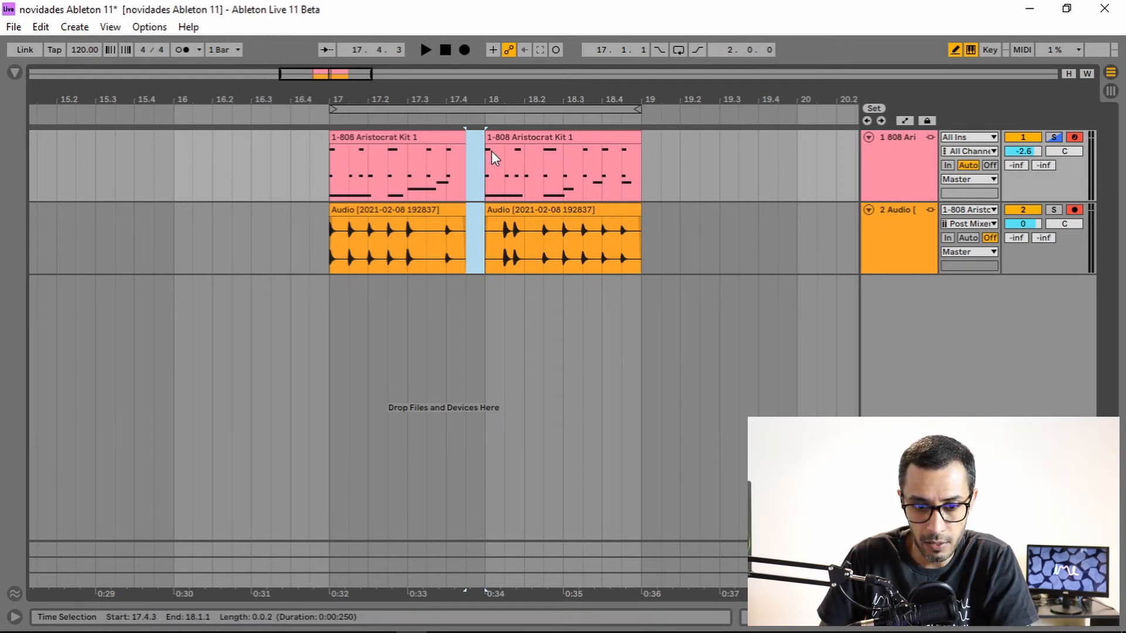
Duplicate the Audio track and add a short fade-in to the start of its second clip on both linked audio tracks.
click(487, 217)
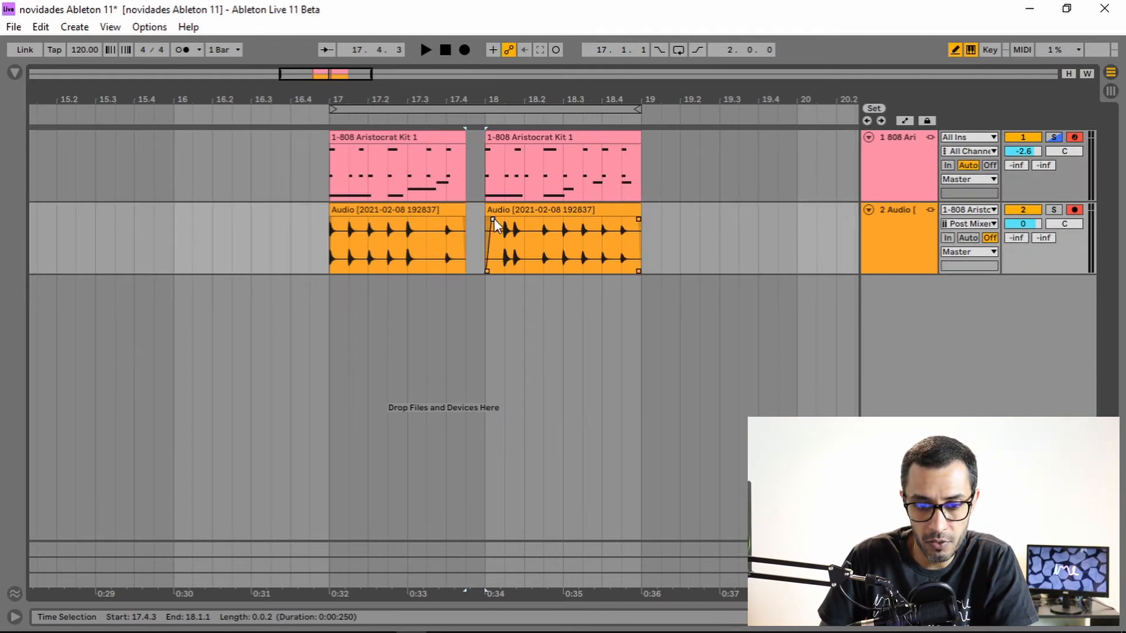
right_click(906, 240)
click(944, 284)
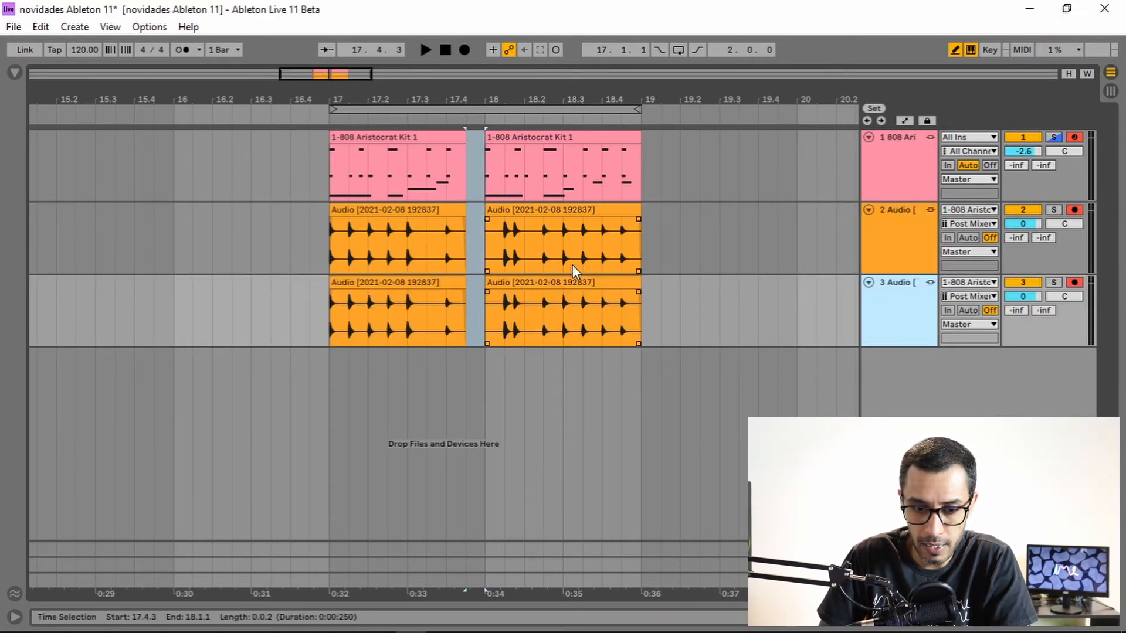
drag(488, 220, 500, 220)
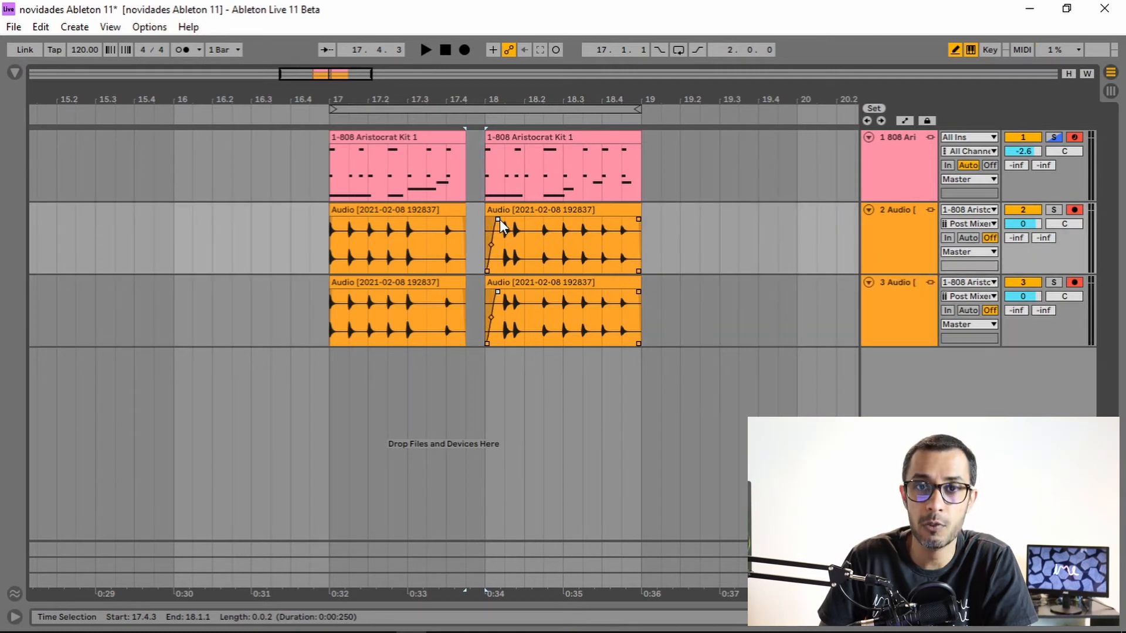
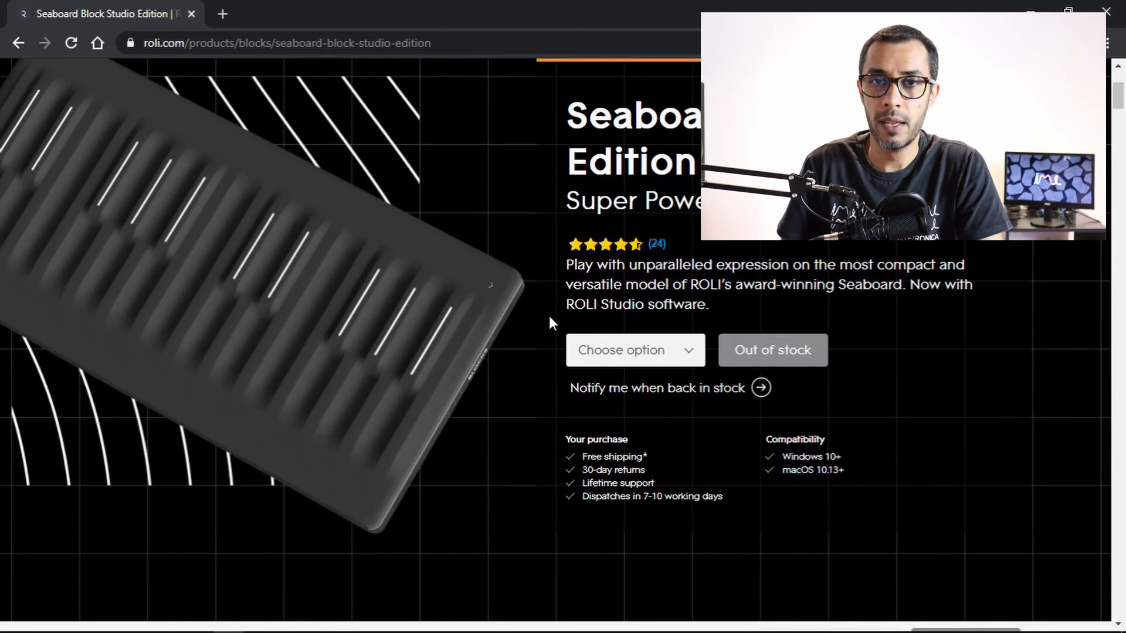
Scroll the Seaboard Block Studio Edition product page and switch back to Ableton Live.
scroll(861, 440, up, 3)
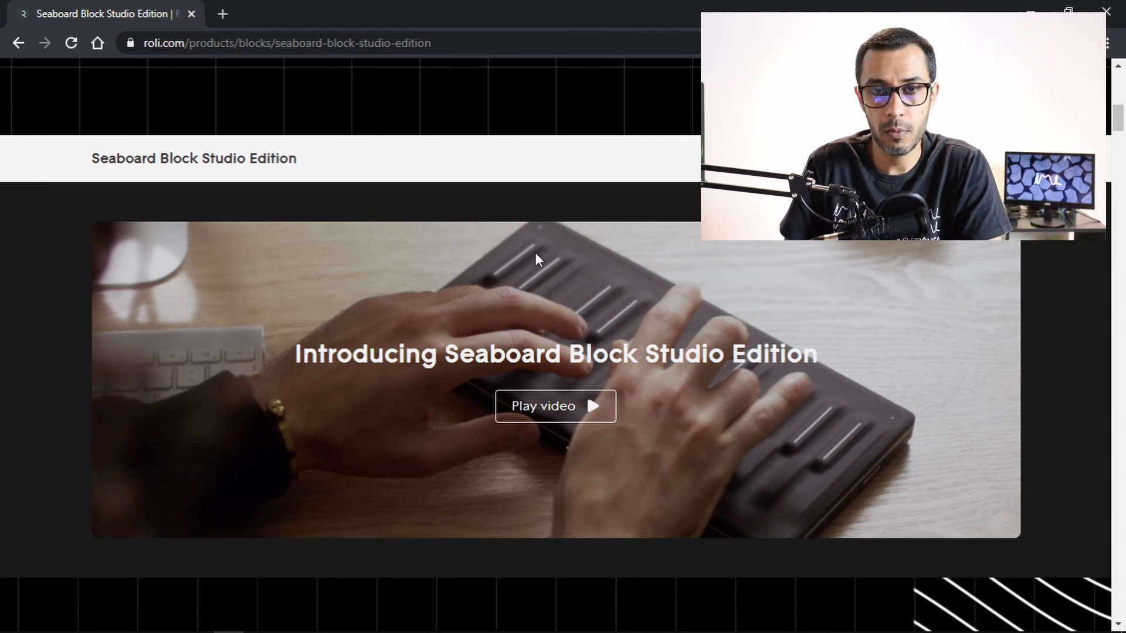
mouse_move(349, 612)
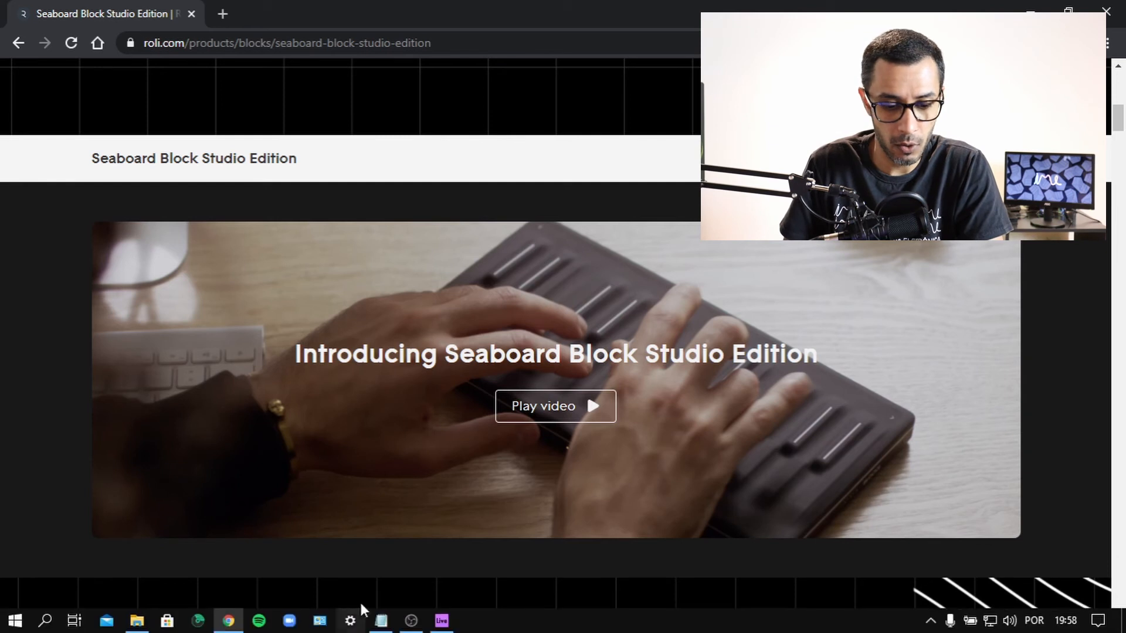
click(441, 620)
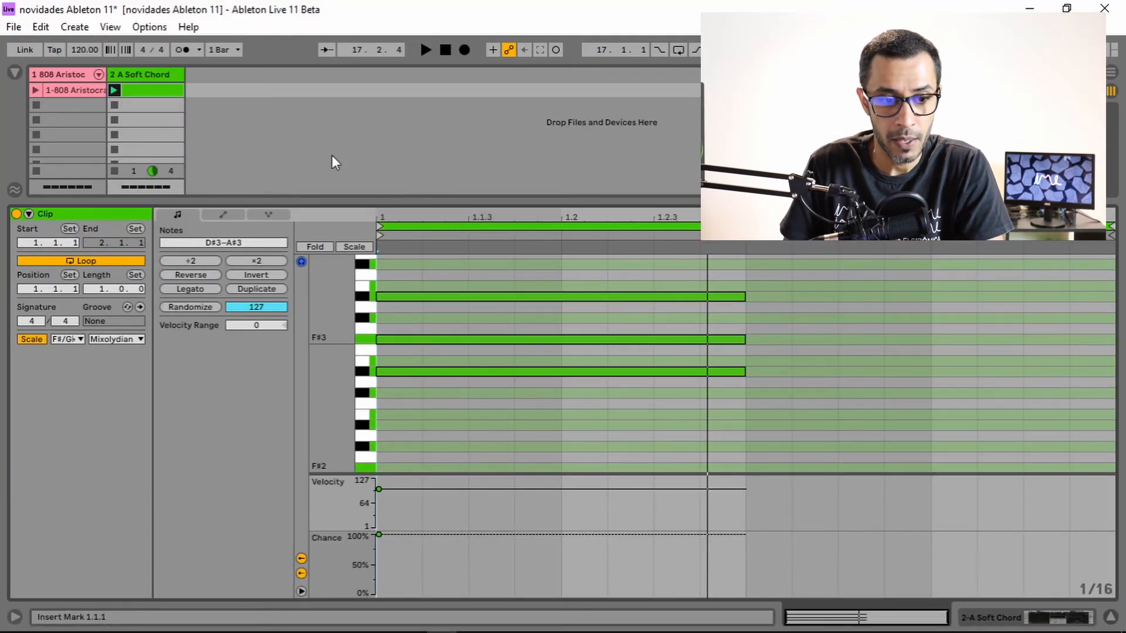
Open the 2 A Soft Chord clip in the clip view and zoom in on its notes.
click(161, 74)
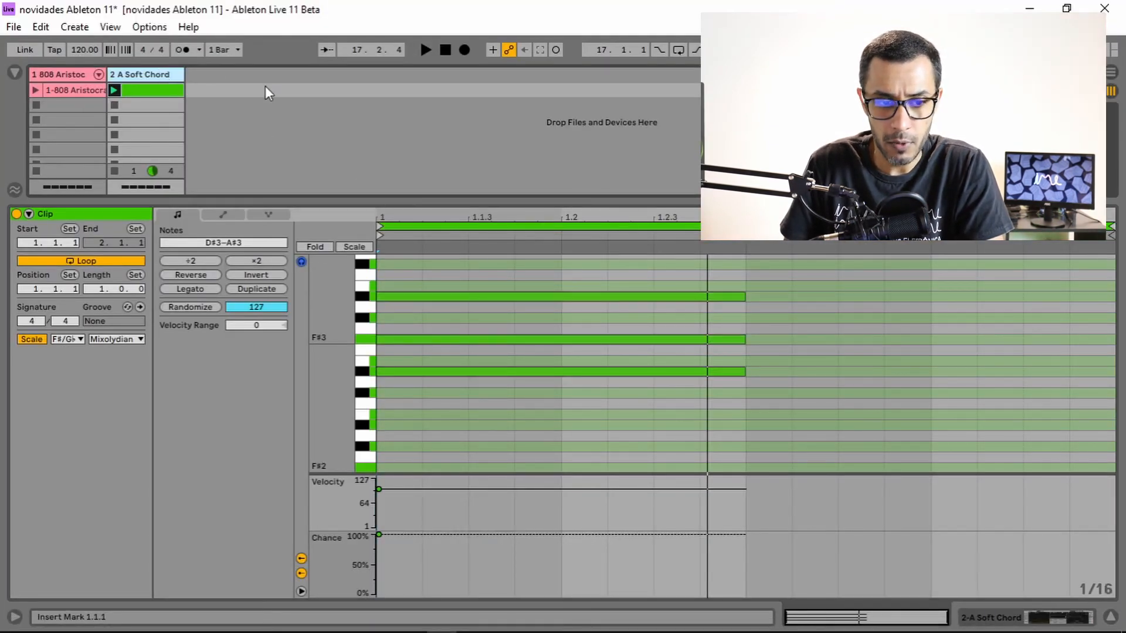
click(156, 74)
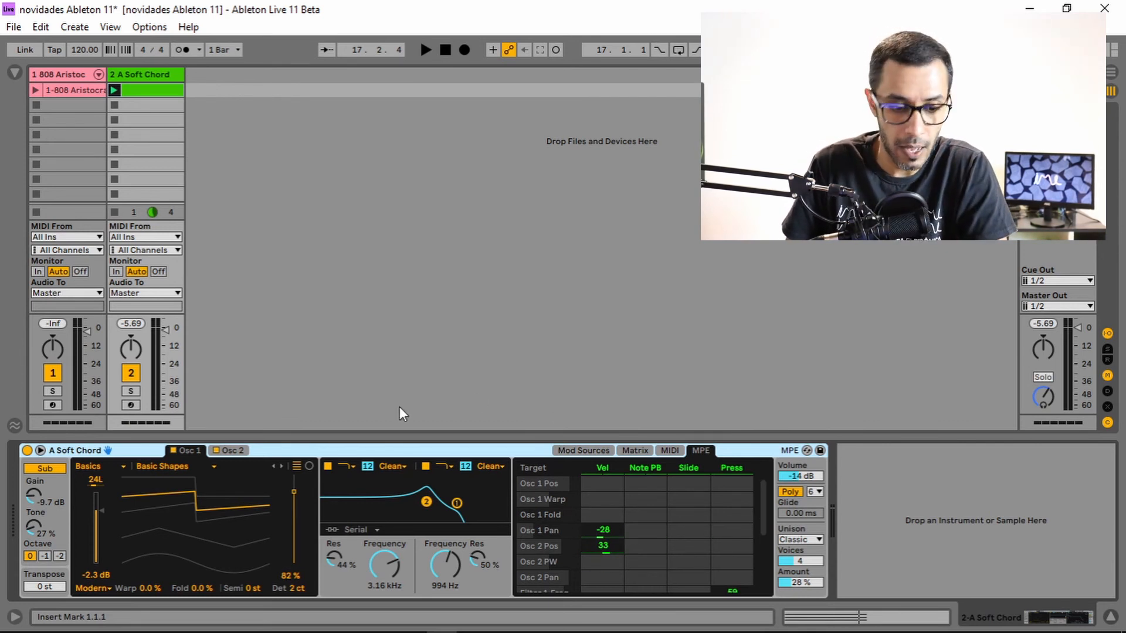
click(155, 90)
drag(345, 331, 362, 351)
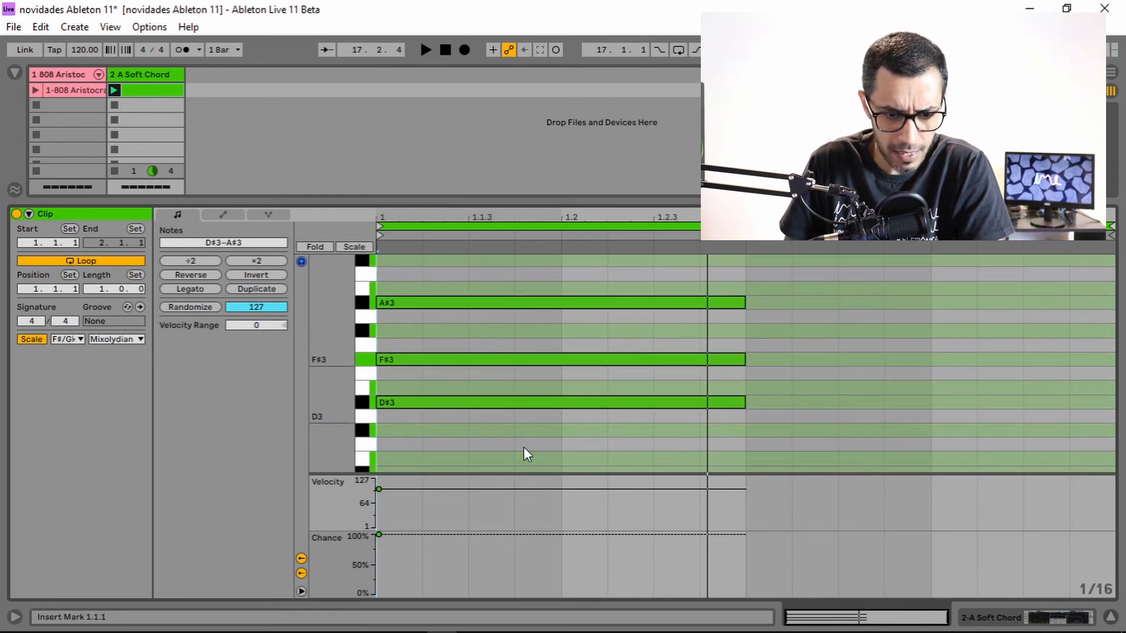
Switch the clip editor to the MPE note expression view.
click(224, 215)
click(261, 216)
click(234, 214)
click(200, 214)
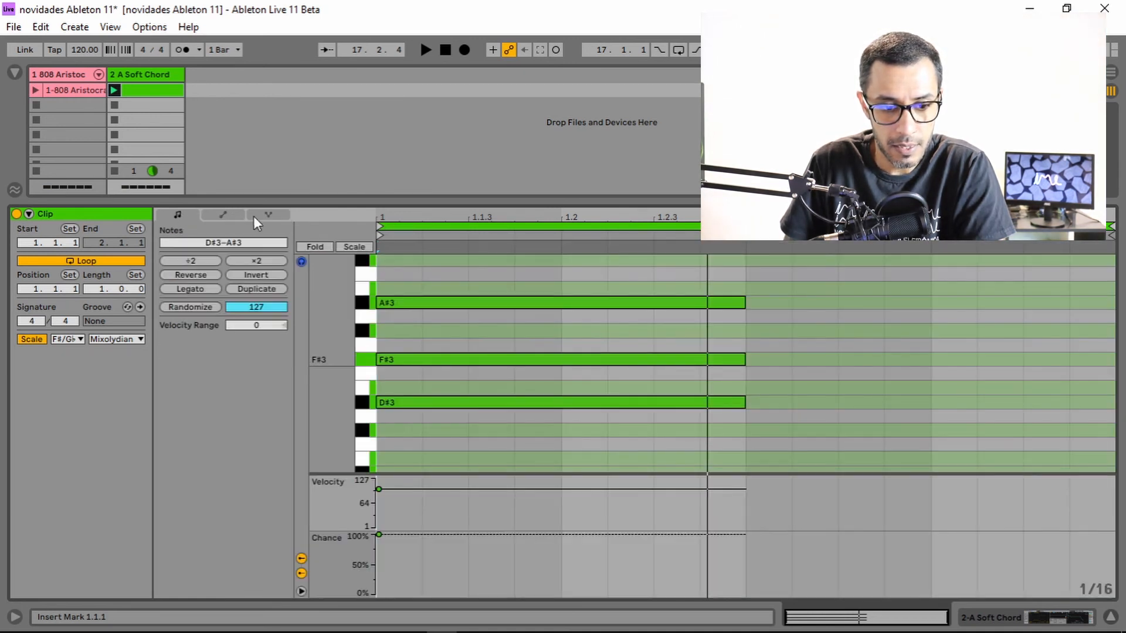
click(264, 216)
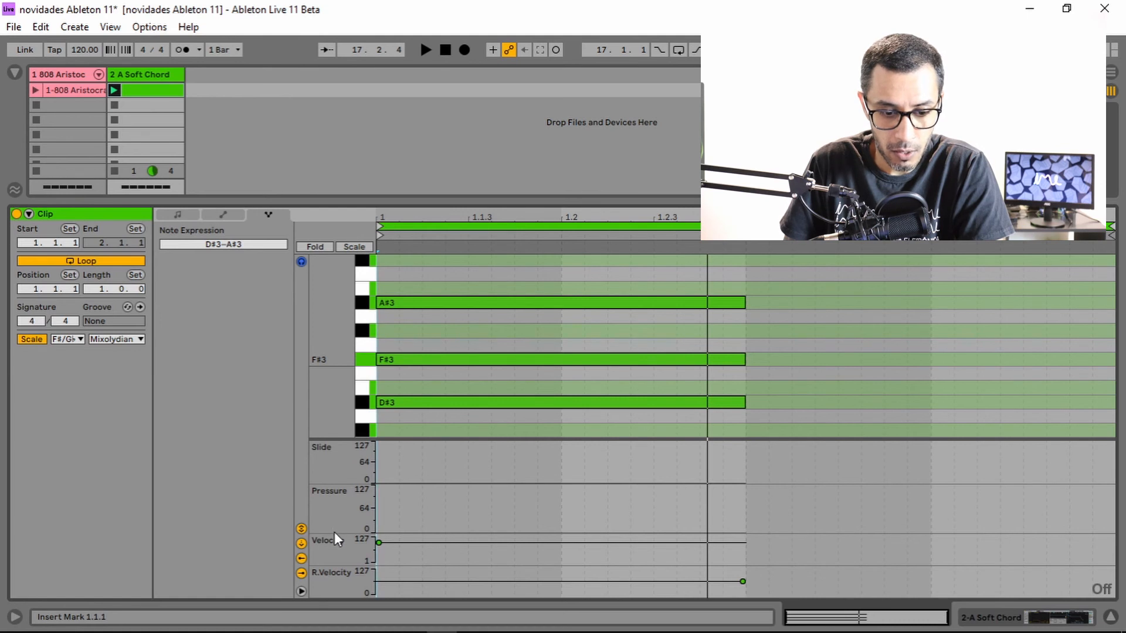
Enlarge the Velocity and R.Velocity expression lanes and resize the note area above them.
drag(333, 534, 341, 516)
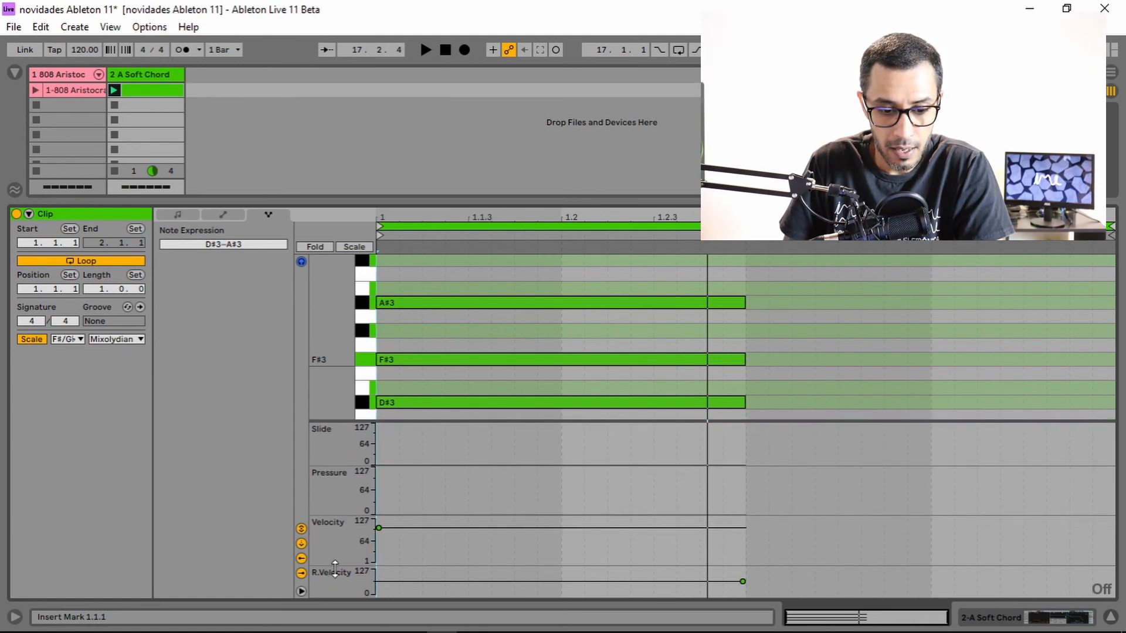
drag(335, 568, 339, 554)
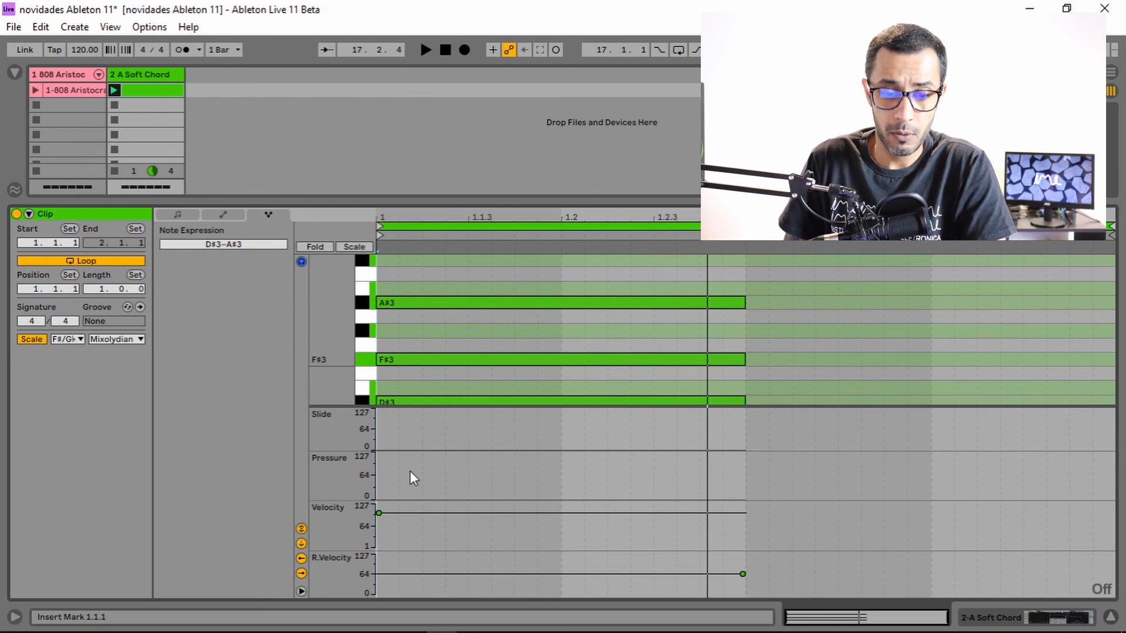
drag(373, 354, 366, 347)
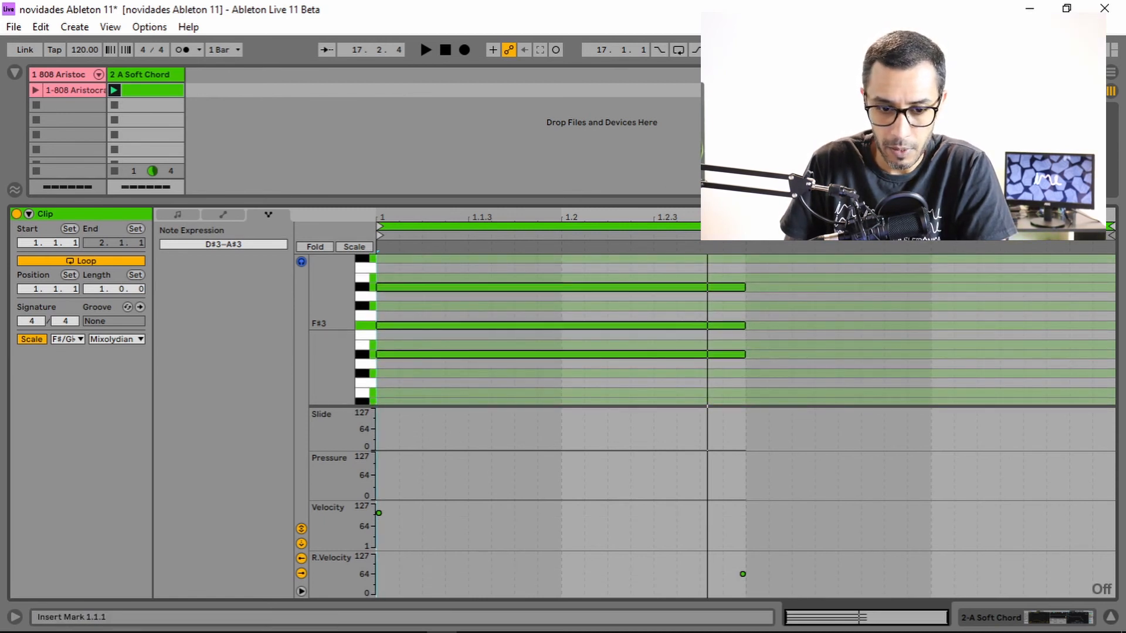
Select the A#3 note and briefly play back the clip.
click(525, 287)
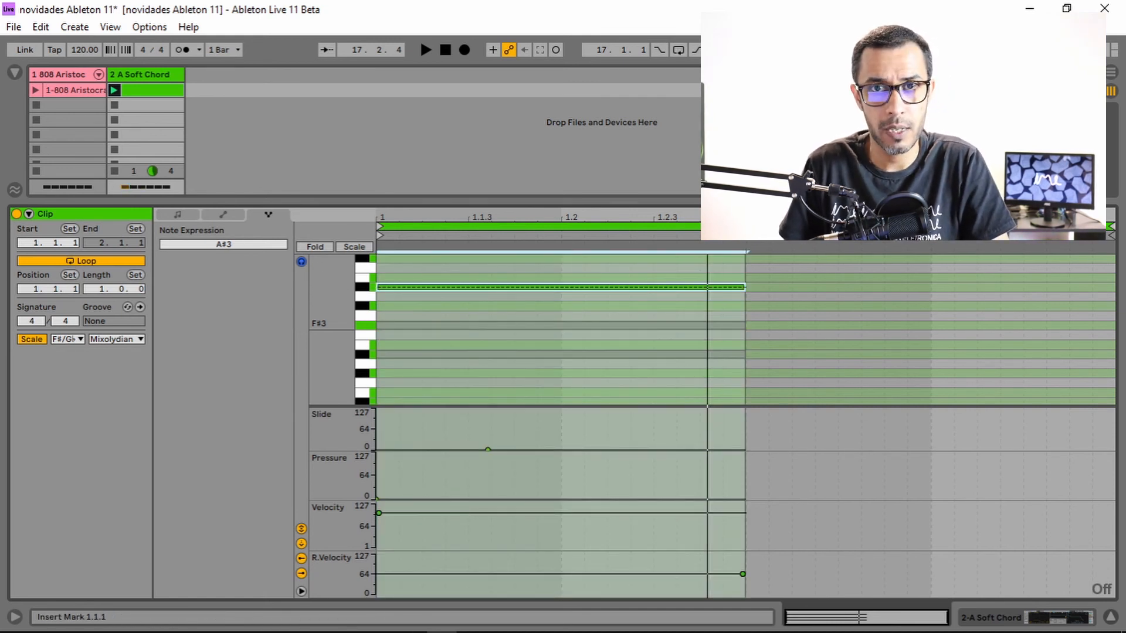
key(space)
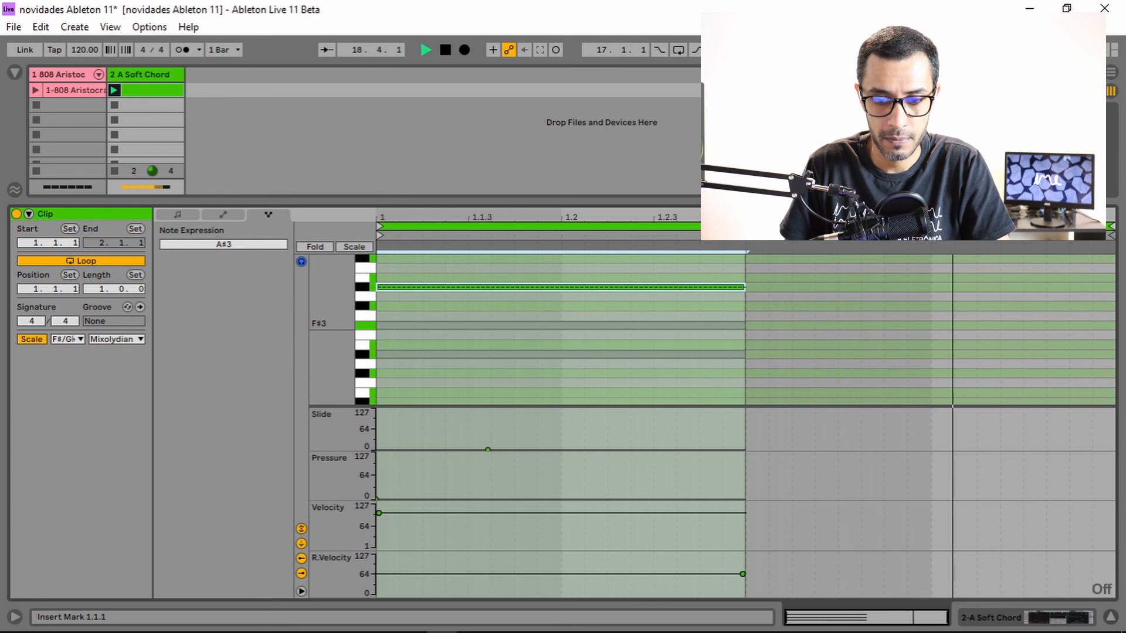
key(space)
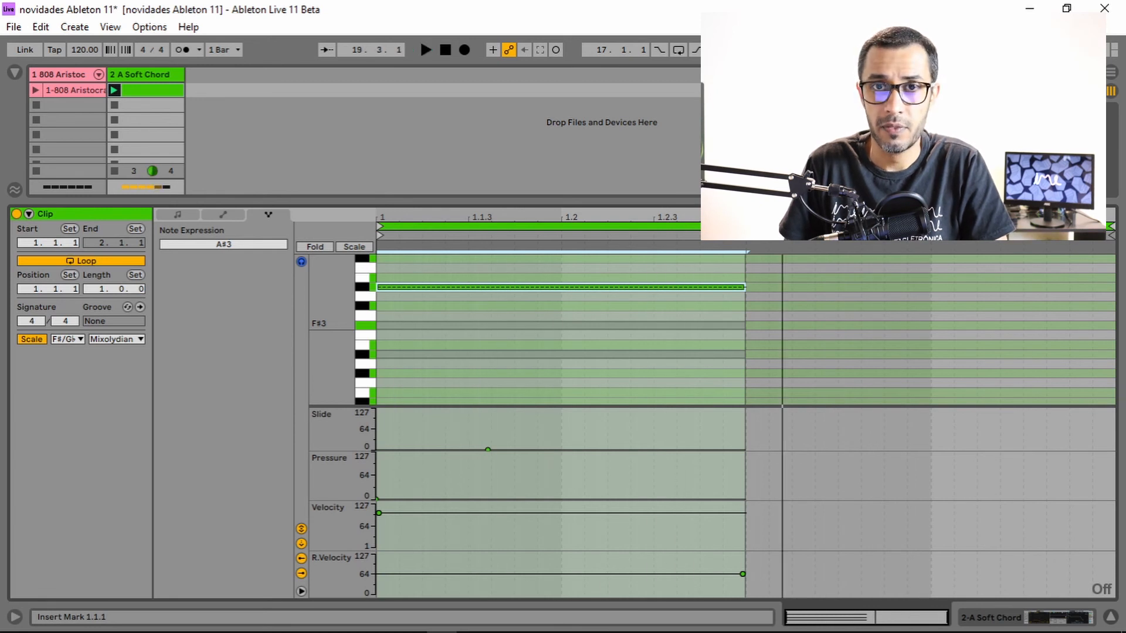
Draw a rising-and-falling pressure curve near the start of the A#3 note in the Pressure lane.
click(512, 252)
click(456, 287)
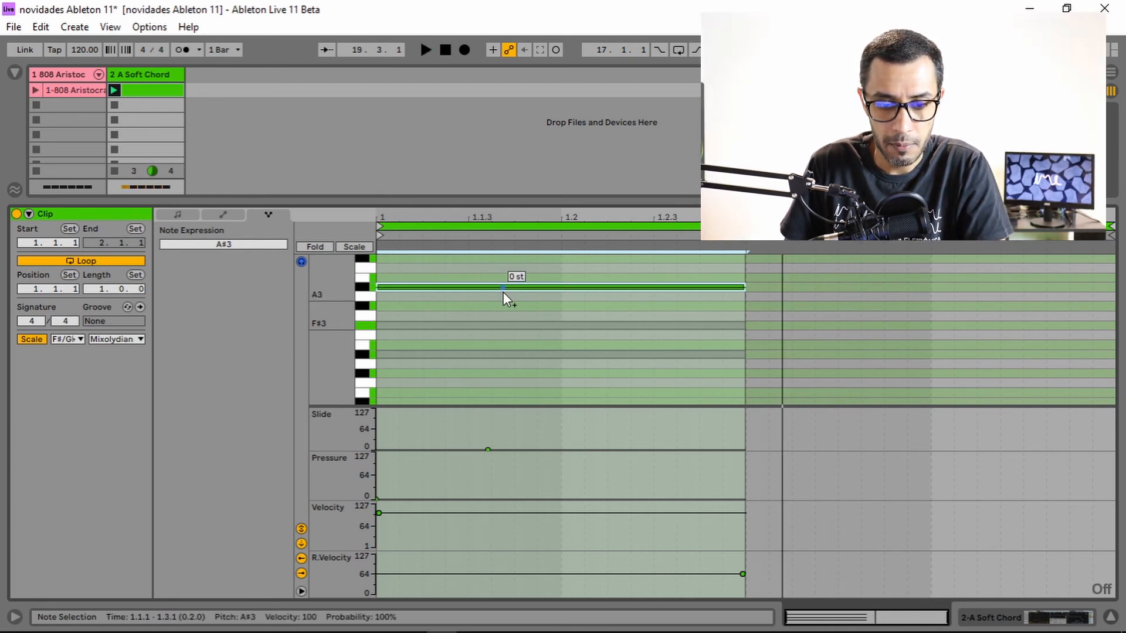
key(b)
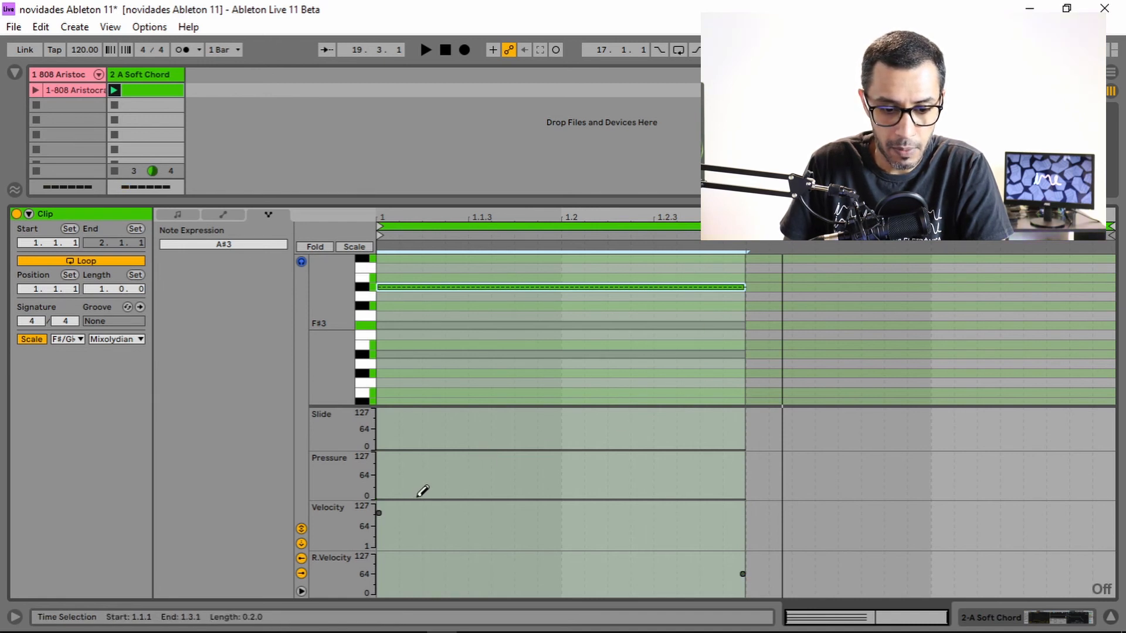
mouse_move(413, 498)
mouse_down()
mouse_move(452, 468)
mouse_move(508, 498)
mouse_up()
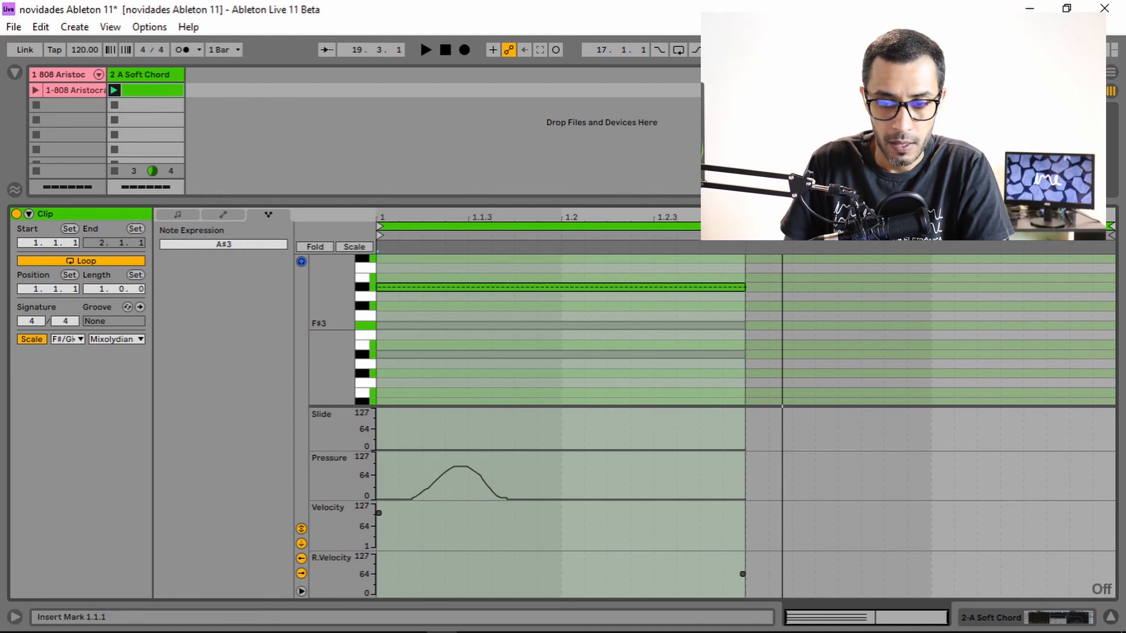
key(b)
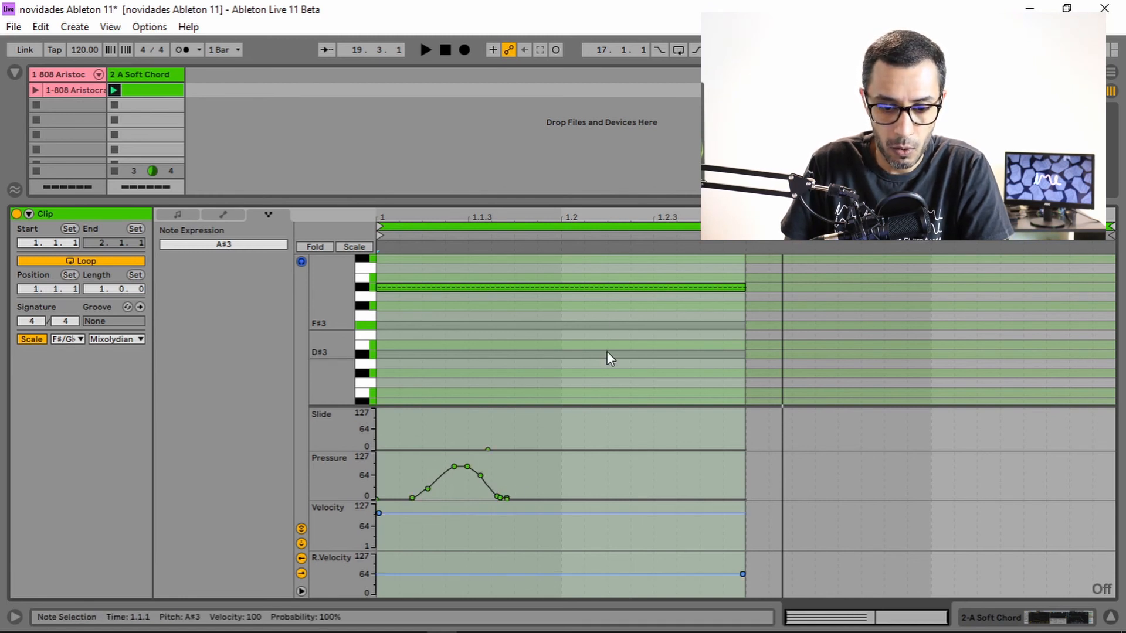
Select the D#3 note and draw a rising-and-falling pressure curve near its end in the Pressure lane.
click(607, 353)
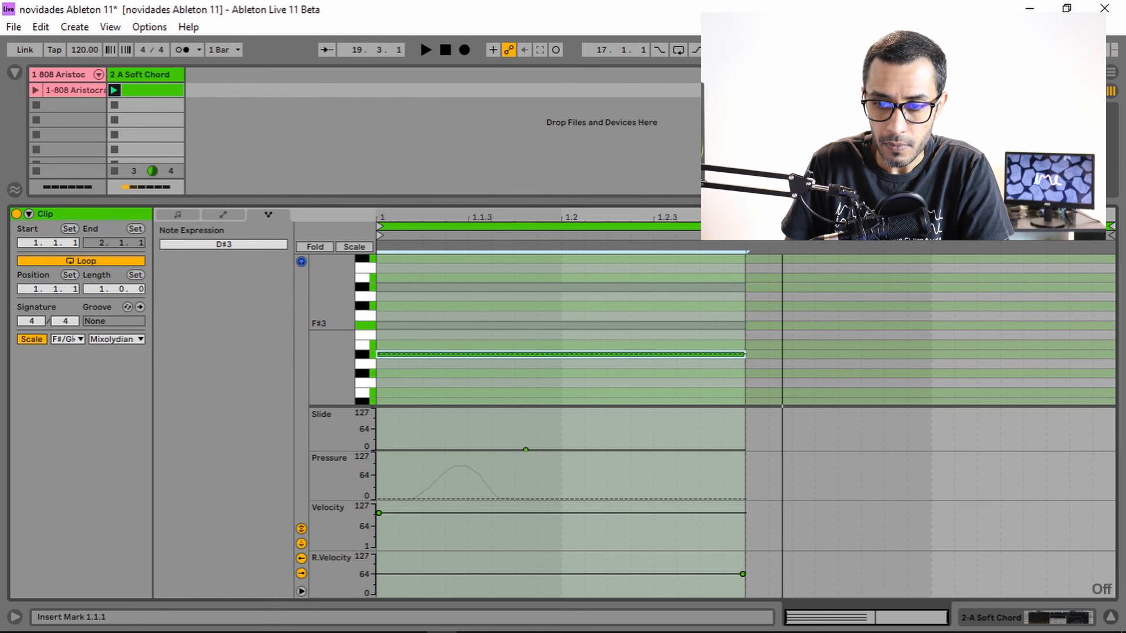
key(b)
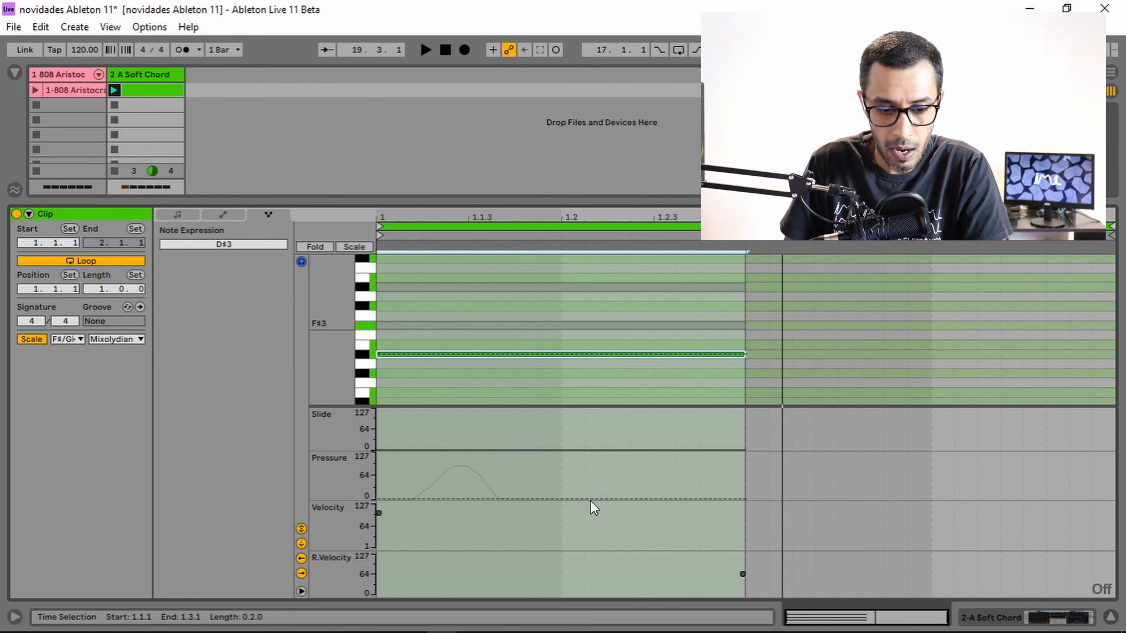
mouse_move(607, 498)
mouse_down()
mouse_move(643, 471)
mouse_move(685, 476)
mouse_move(718, 498)
mouse_up()
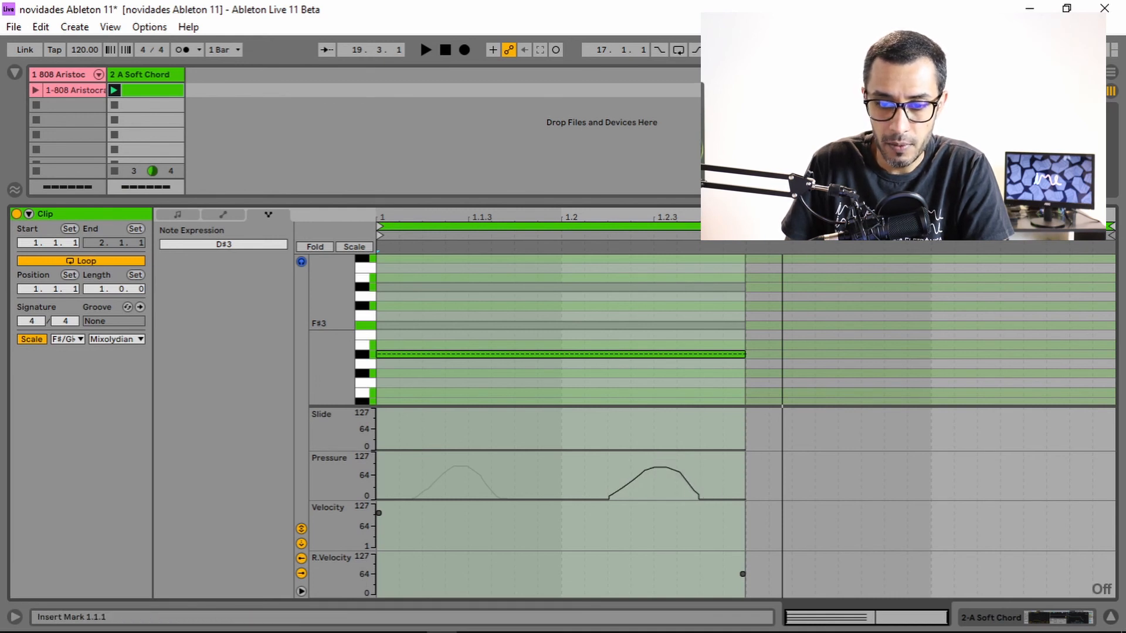
key(b)
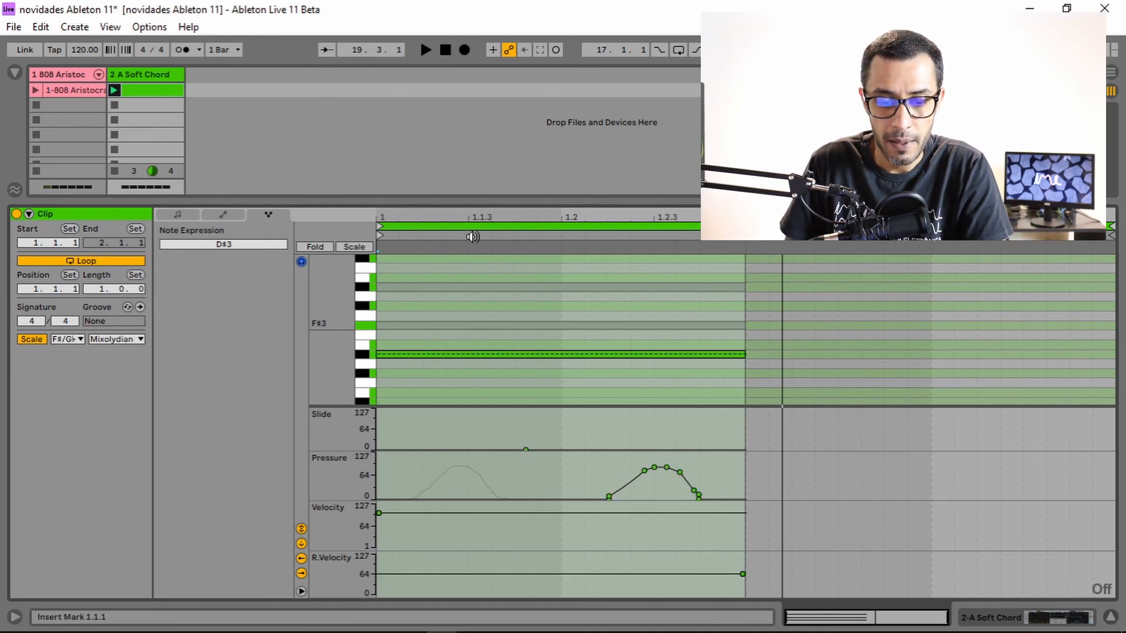
Play back the clip to hear the pressure expression.
mouse_move(642, 477)
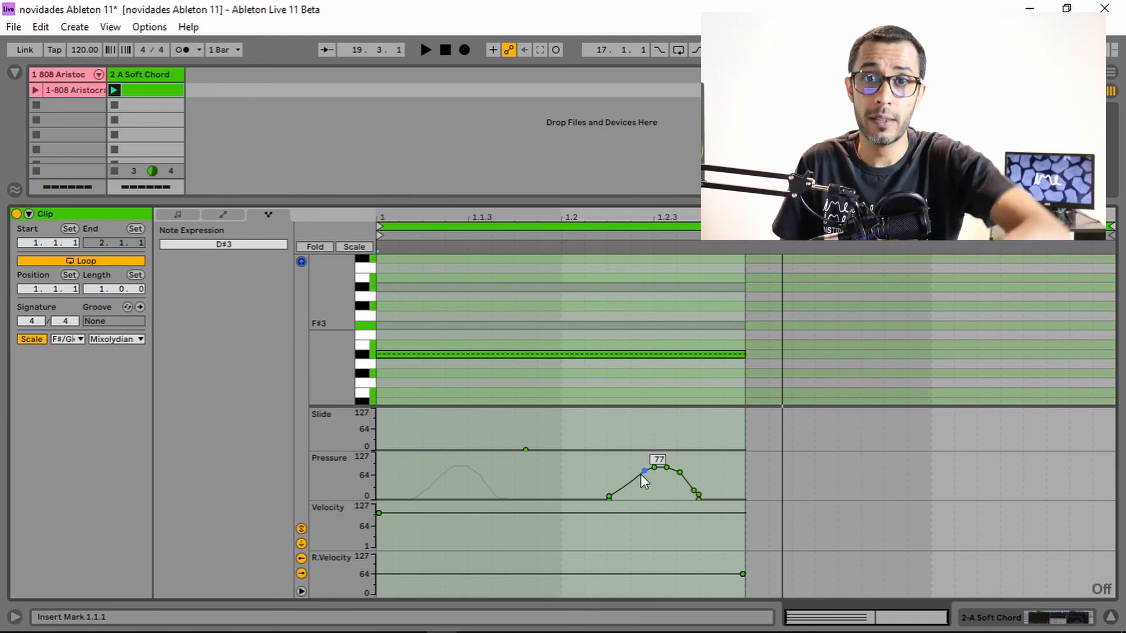
key(space)
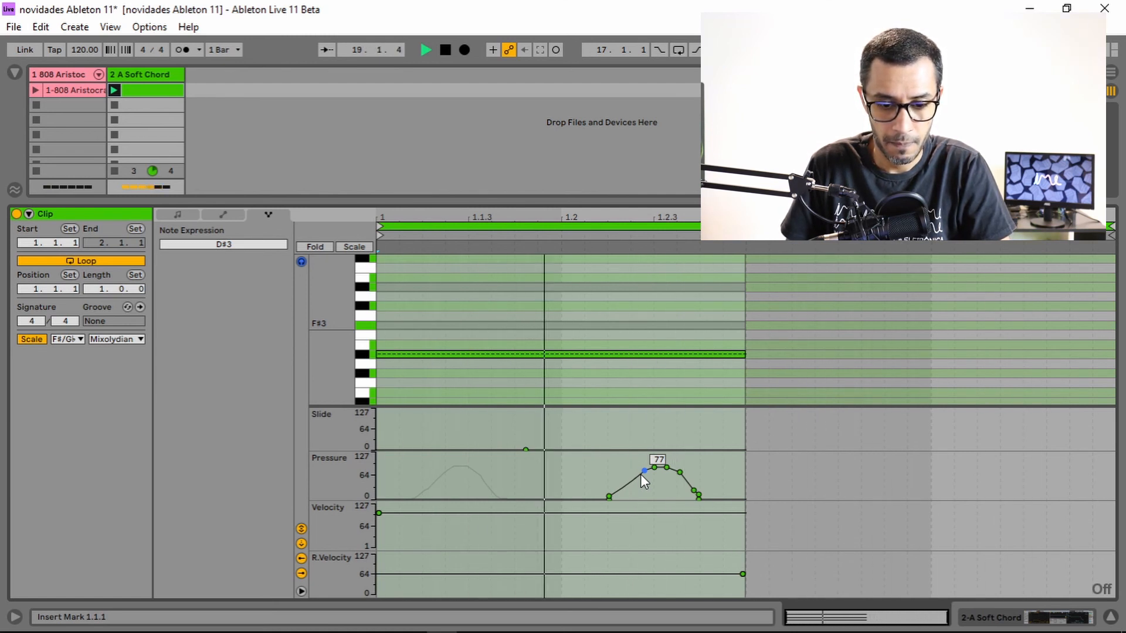
key(space)
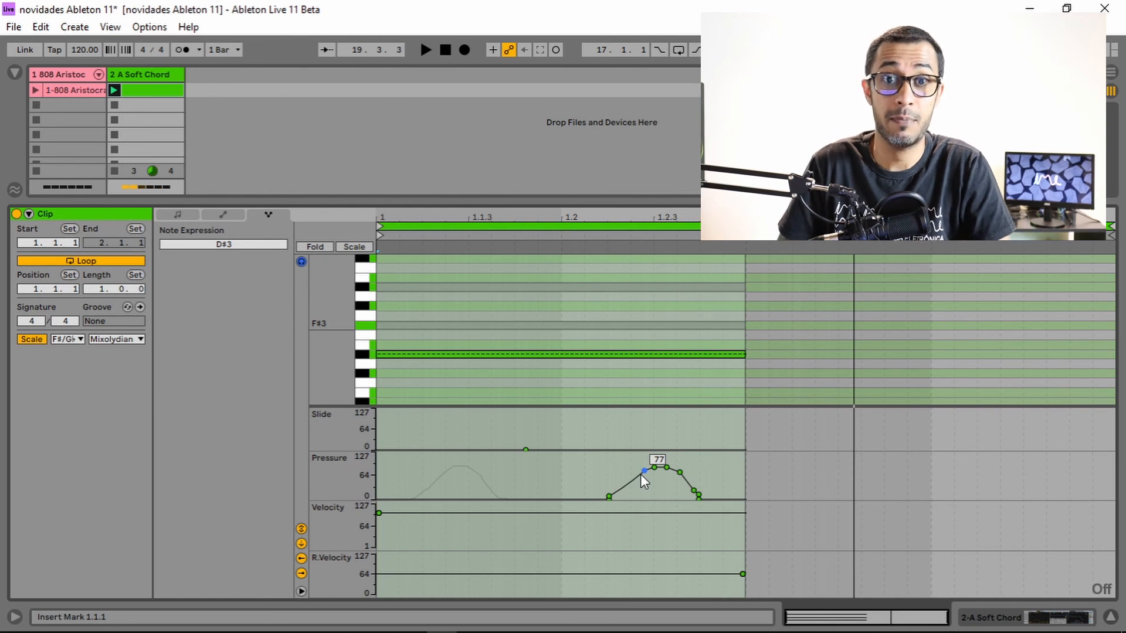